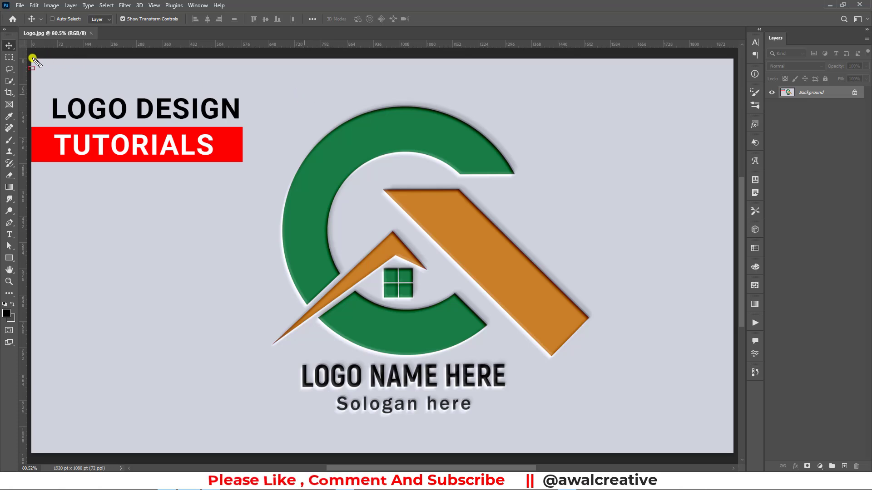
# - Subscribe to the YouTube tutorial channel, open its notification options, and like the Facebook page
pyautogui.moveTo(31, 58); pyautogui.dragTo(732, 451)
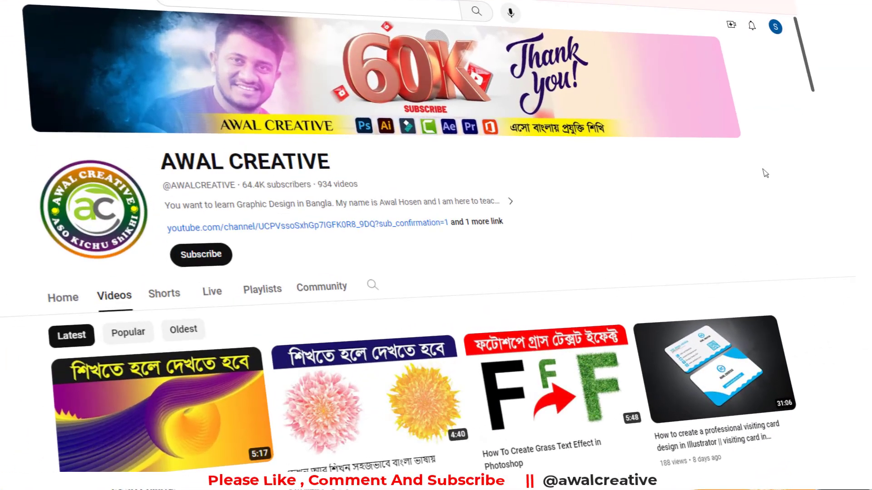
pyautogui.click(195, 255)
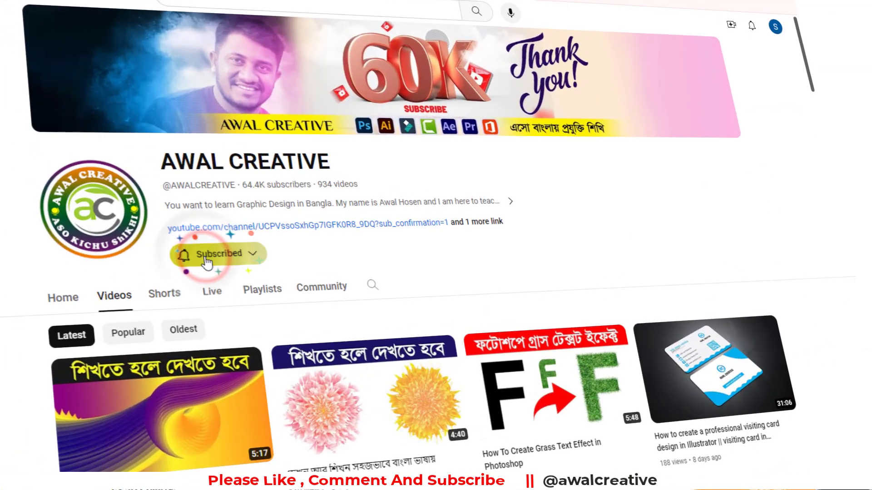
pyautogui.click(255, 253)
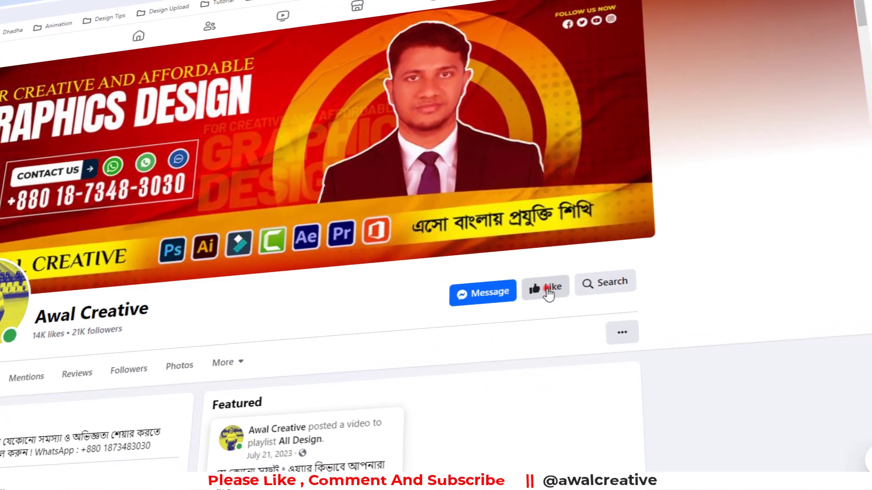
pyautogui.click(548, 290)
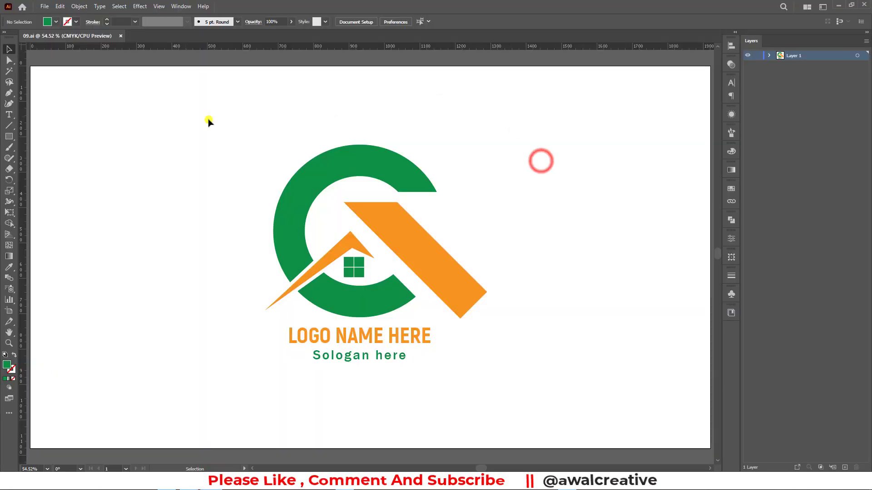
pyautogui.moveTo(171, 99); pyautogui.dragTo(510, 393)
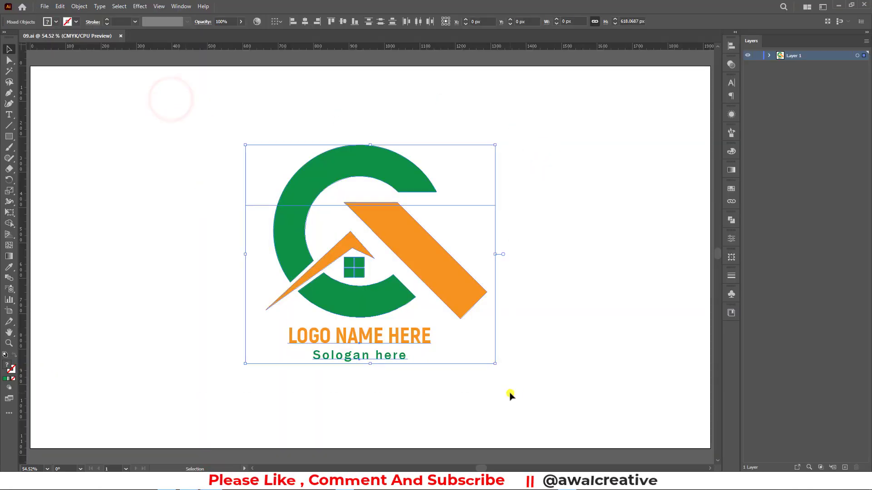
pyautogui.click(598, 343)
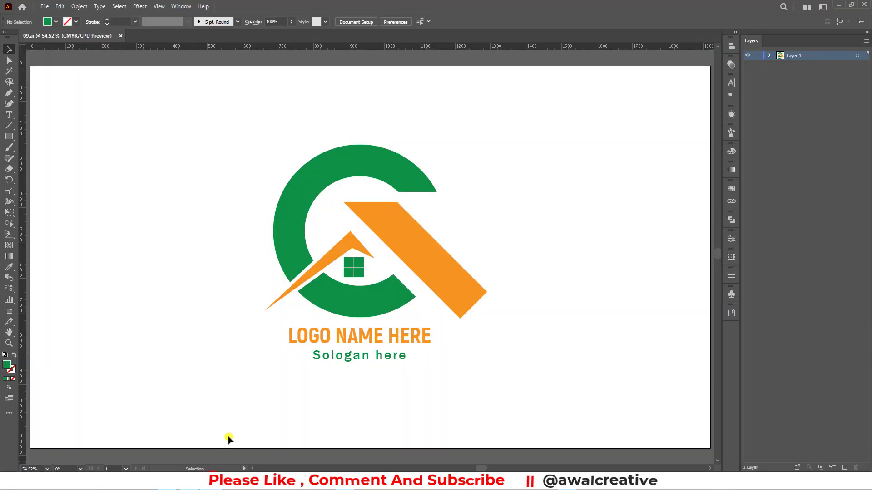
pyautogui.click(210, 189)
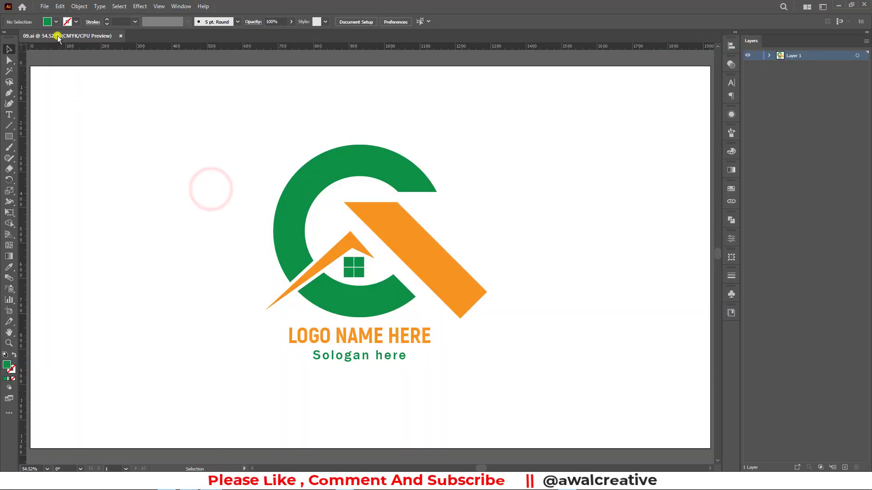
pyautogui.click(44, 6)
# - Create a new document, Untitled-3, at 1920 × 1080 px in CMYK colour mode
pyautogui.click(48, 17)
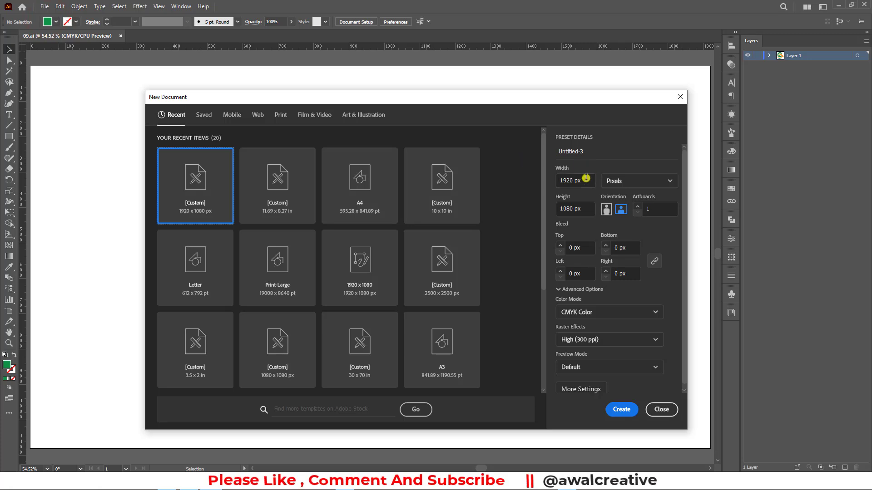
pyautogui.click(586, 180)
pyautogui.click(584, 208)
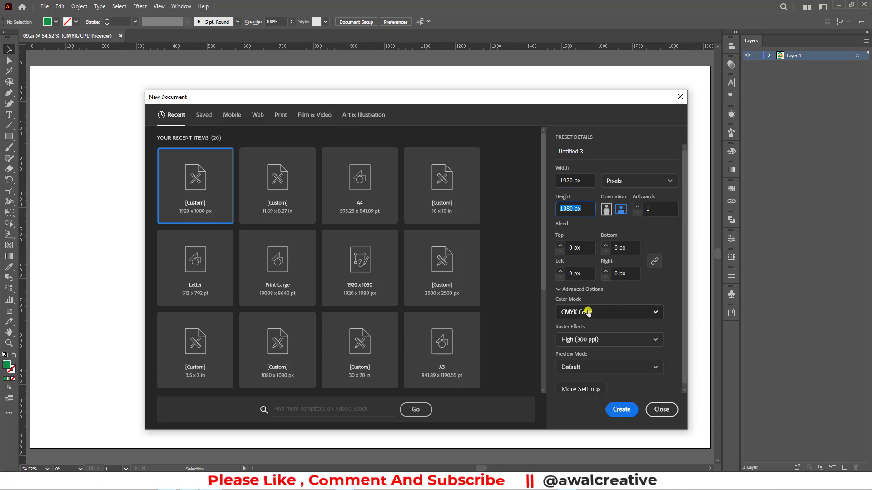
pyautogui.click(643, 314)
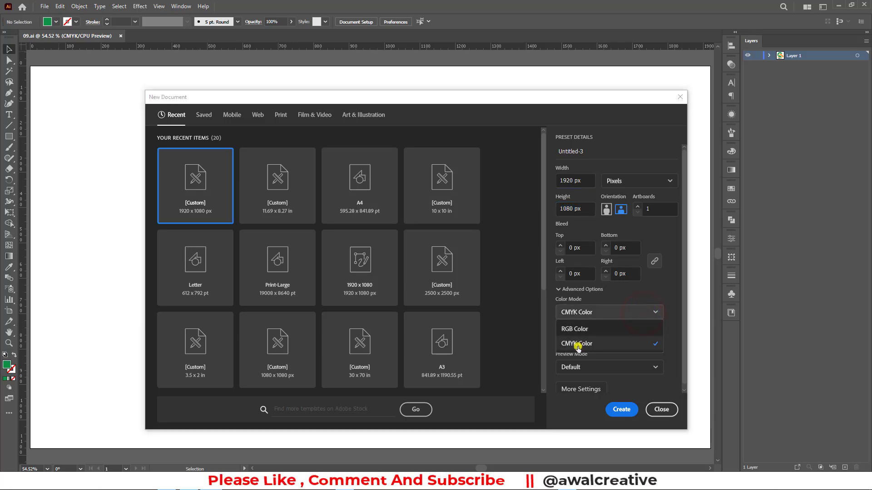
pyautogui.click(579, 101)
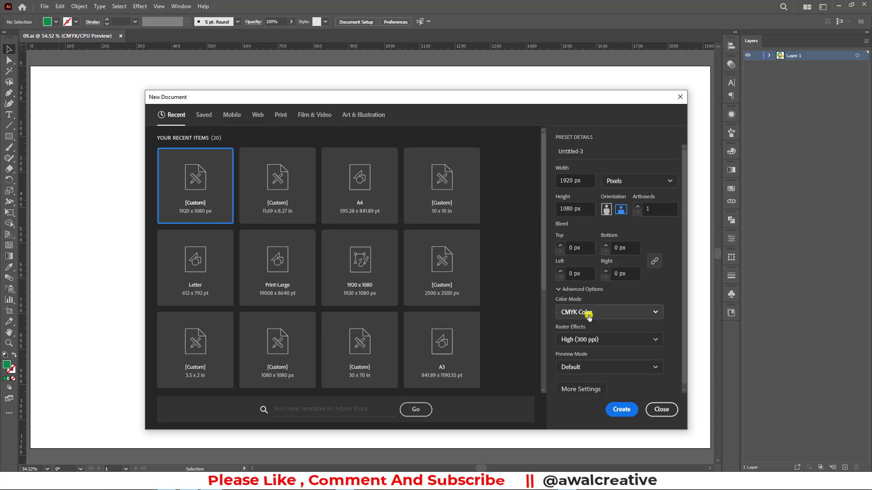
pyautogui.click(622, 411)
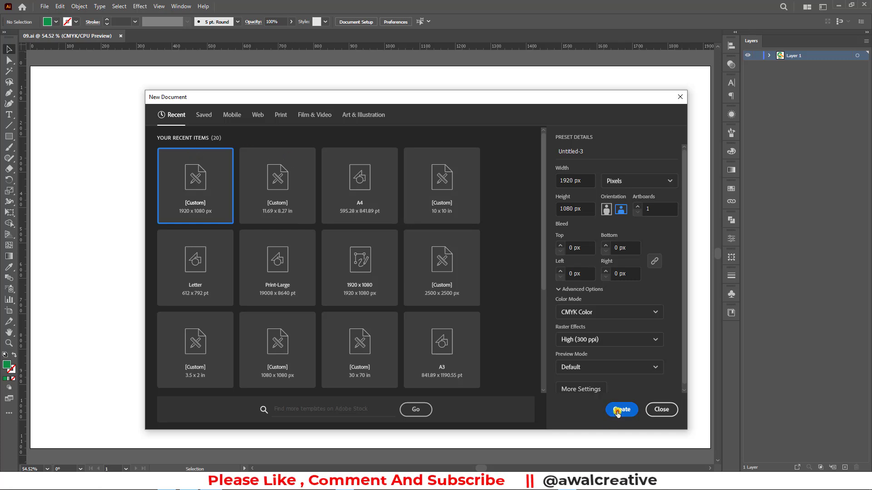
pyautogui.click(618, 410)
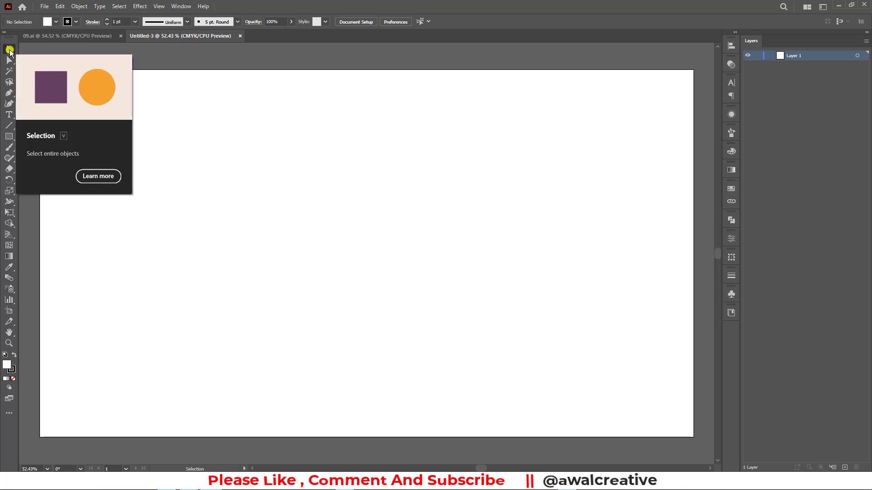
# - Choose the Ellipse Tool from the Rectangle tool's flyout
pyautogui.rightClick(10, 140)
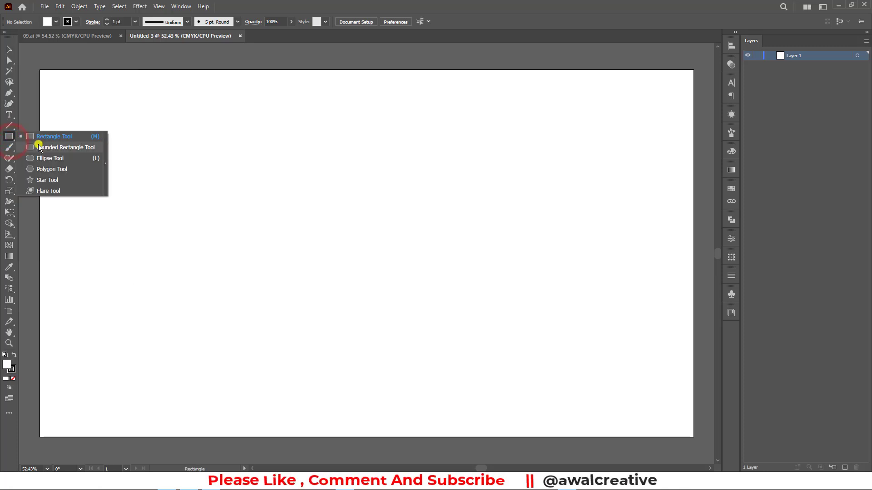
pyautogui.click(52, 158)
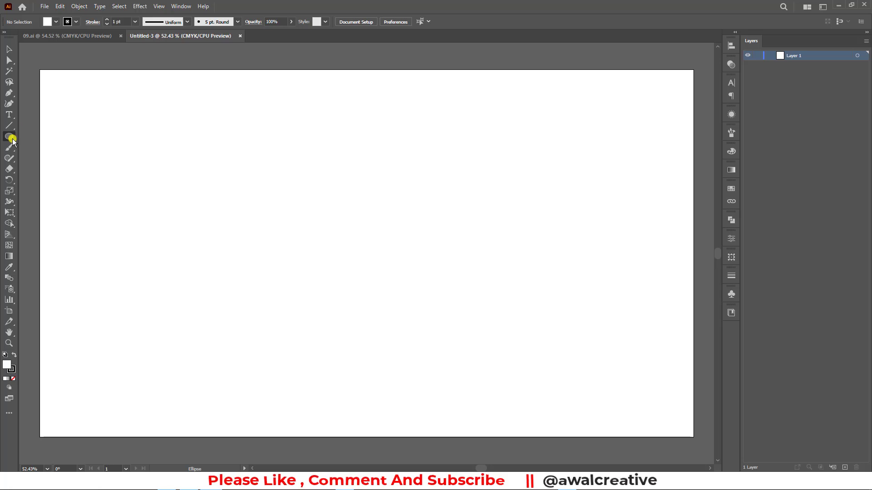
# - Set fill to None and an 80 pt black stroke, then draw a 500 × 500 px circle
pyautogui.click(55, 22)
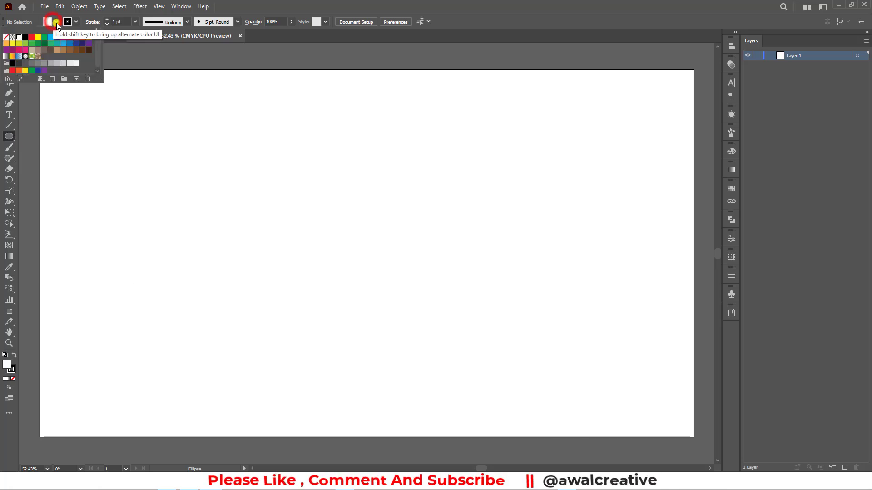
pyautogui.click(7, 38)
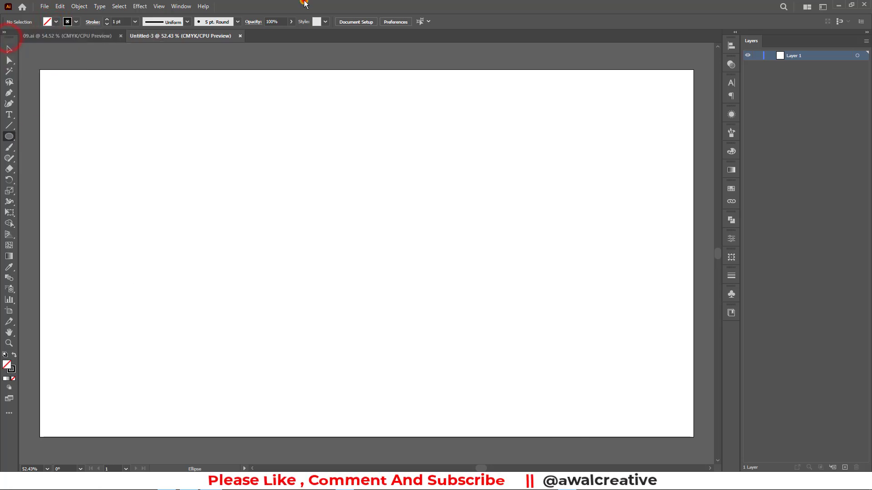
pyautogui.click(75, 24)
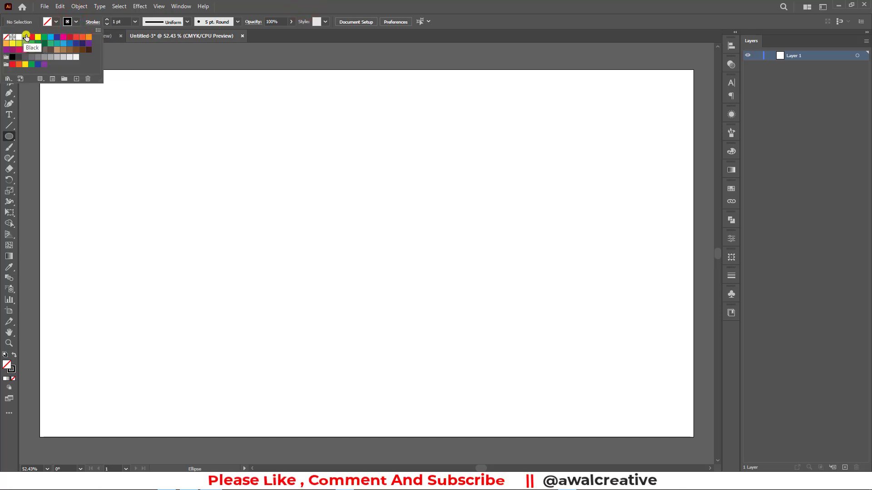
pyautogui.click(27, 36)
pyautogui.click(134, 22)
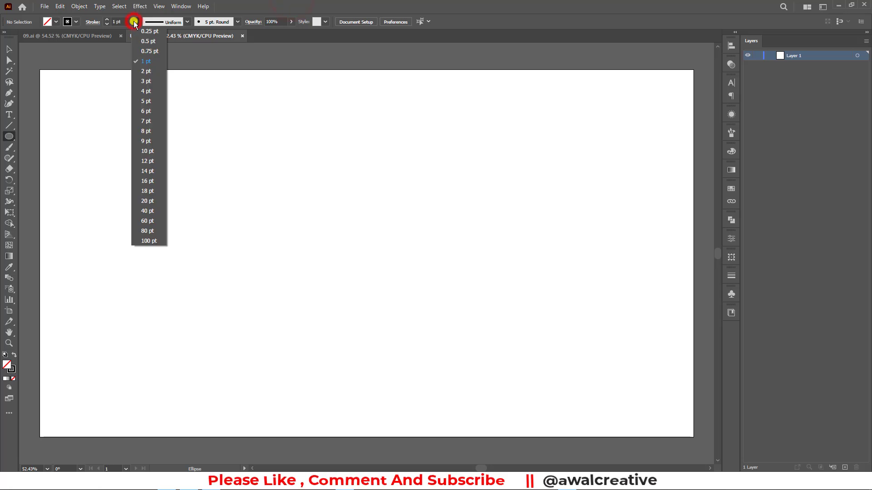
pyautogui.click(148, 230)
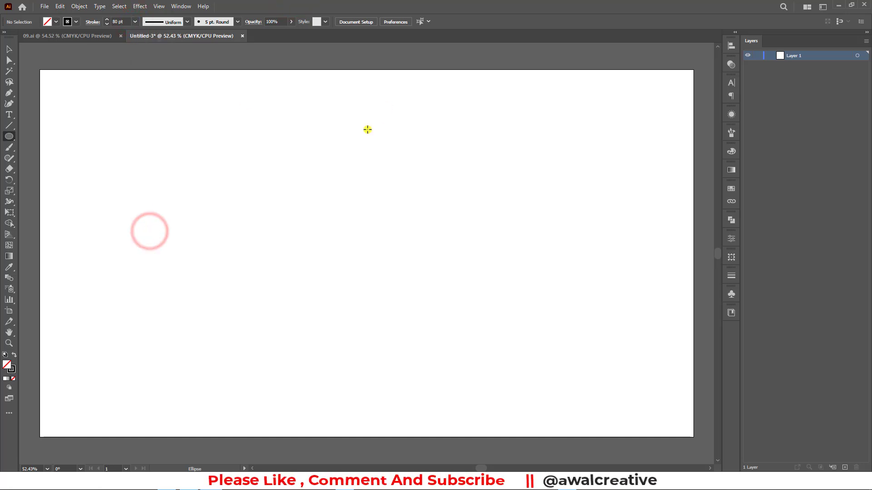
pyautogui.click(328, 186)
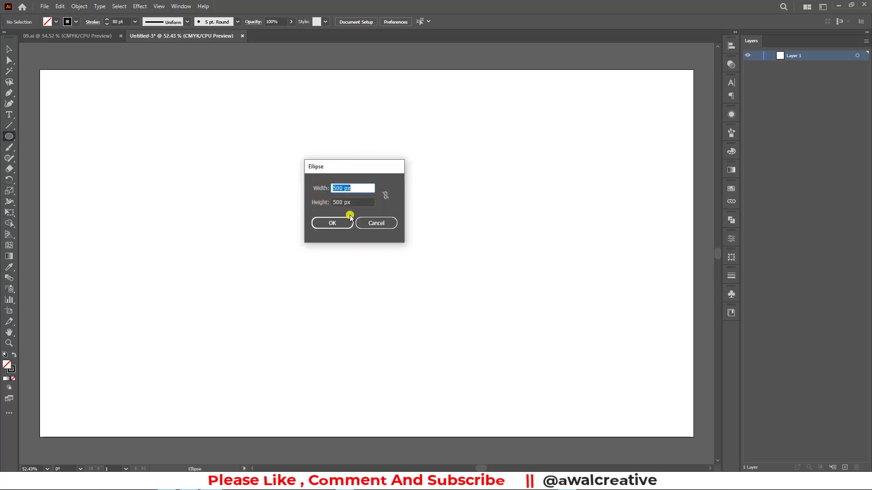
pyautogui.click(329, 225)
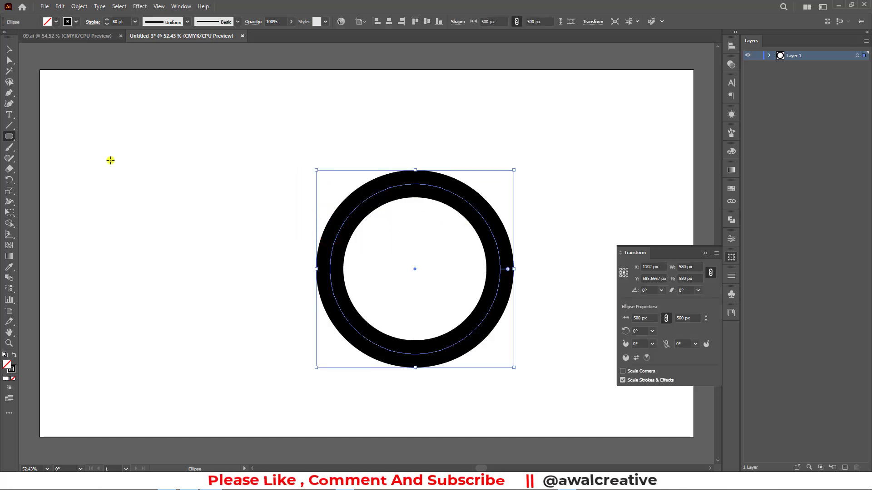
# - Select the circle and centre it horizontally and vertically on the artboard
pyautogui.click(8, 50)
pyautogui.moveTo(218, 113); pyautogui.dragTo(463, 284)
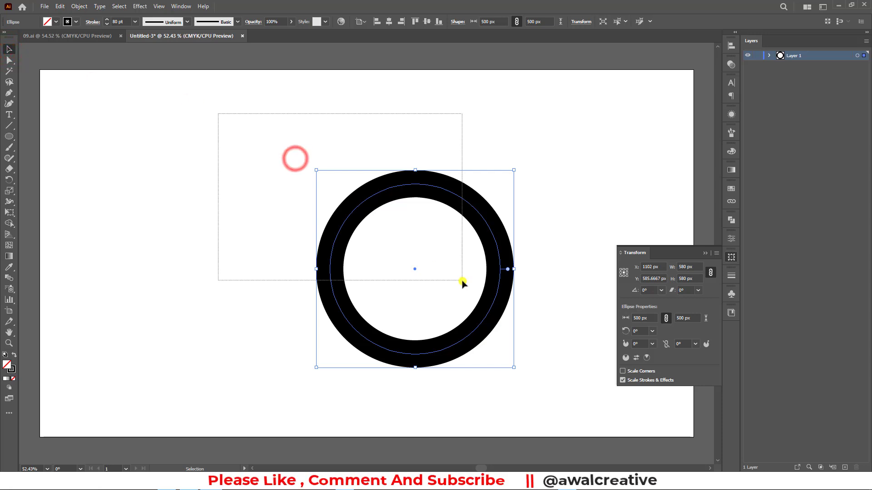
pyautogui.click(389, 21)
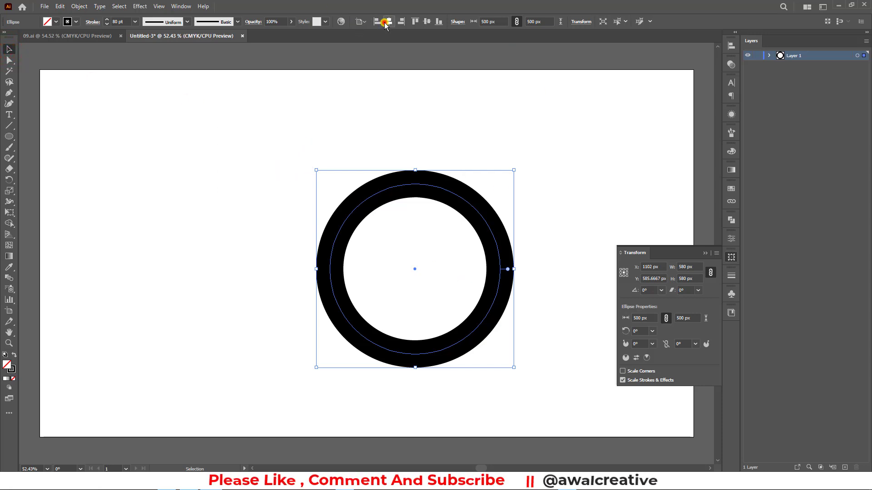
pyautogui.click(426, 22)
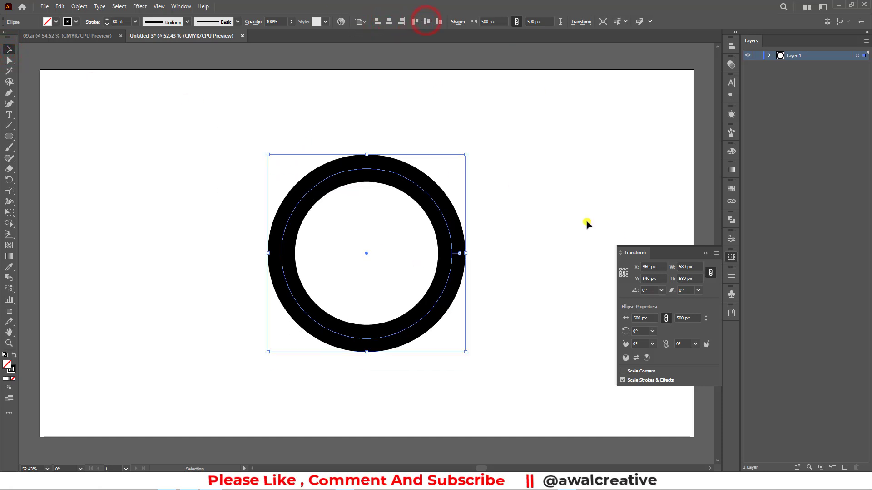
pyautogui.click(704, 253)
pyautogui.click(323, 129)
pyautogui.click(350, 169)
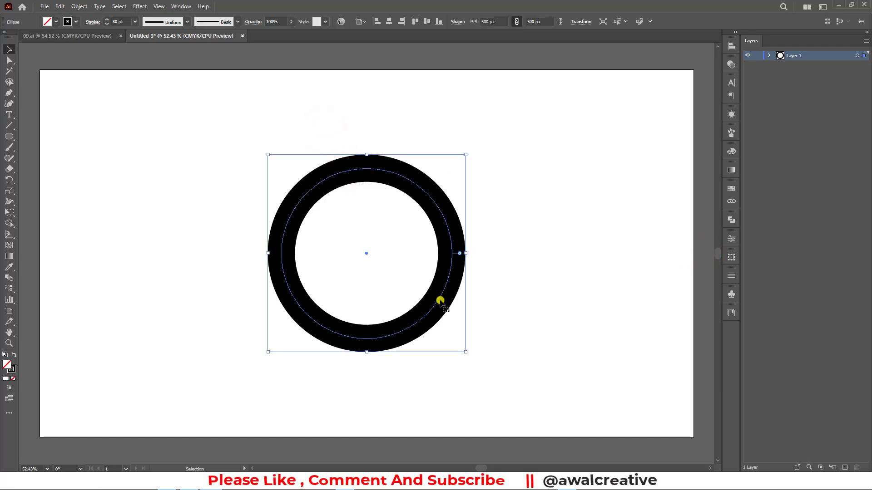
# - Try inside and outside stroke alignment, settle on Center, and reselect the ring
pyautogui.click(88, 22)
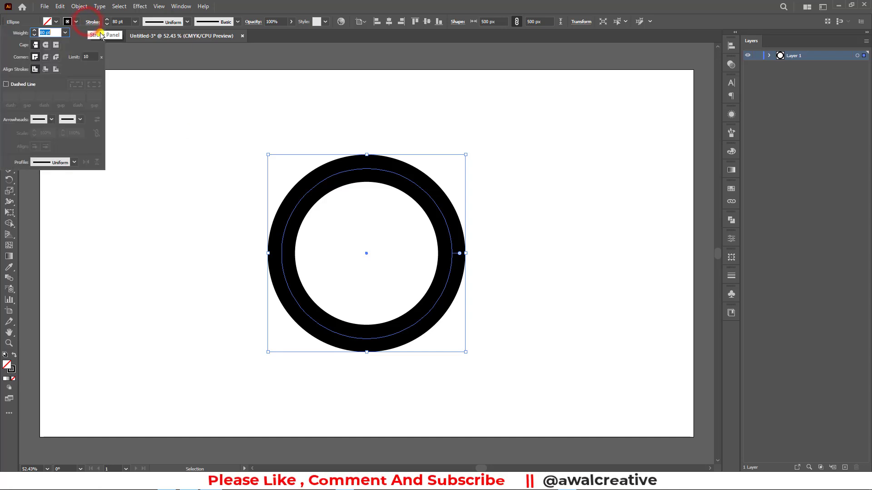
pyautogui.click(45, 70)
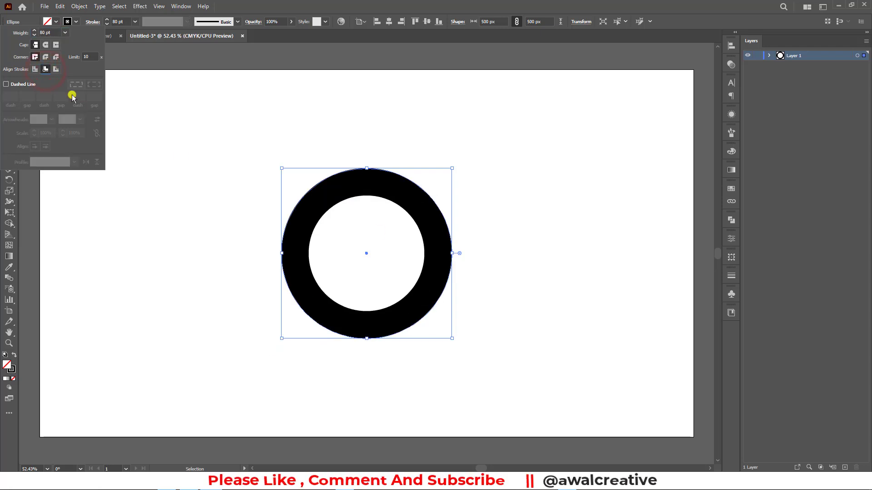
pyautogui.click(55, 70)
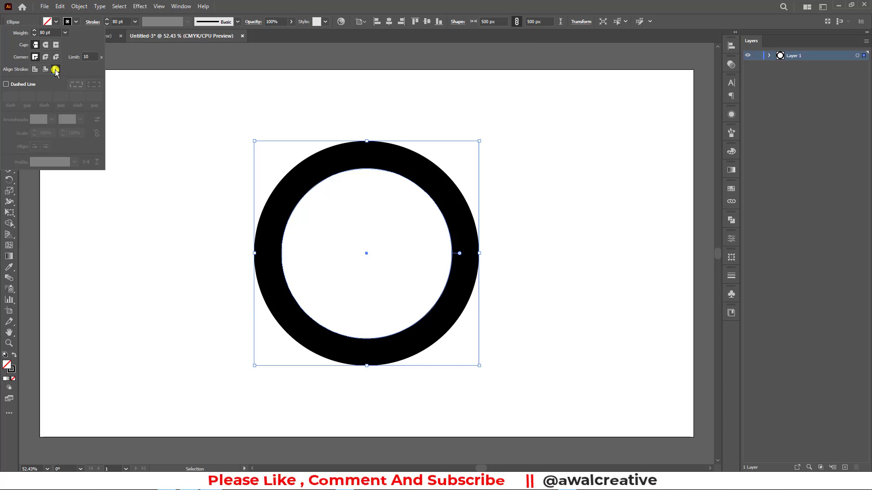
pyautogui.click(45, 70)
pyautogui.click(35, 70)
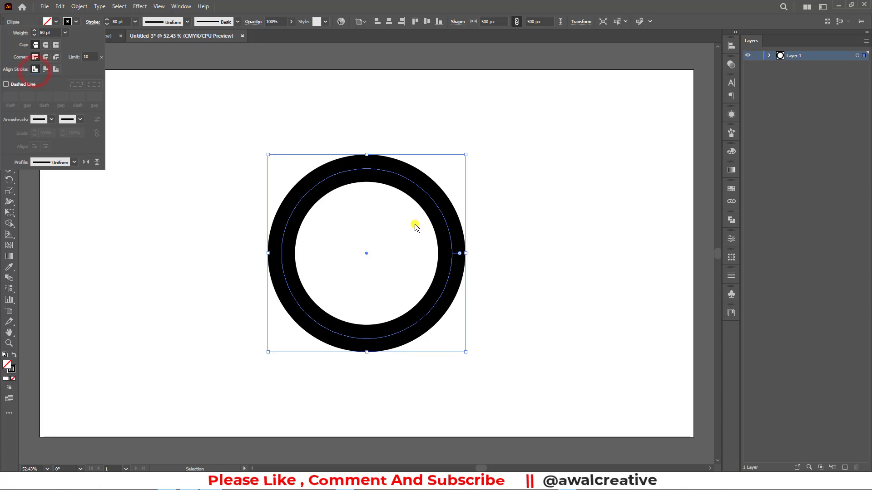
pyautogui.click(528, 192)
pyautogui.click(242, 154)
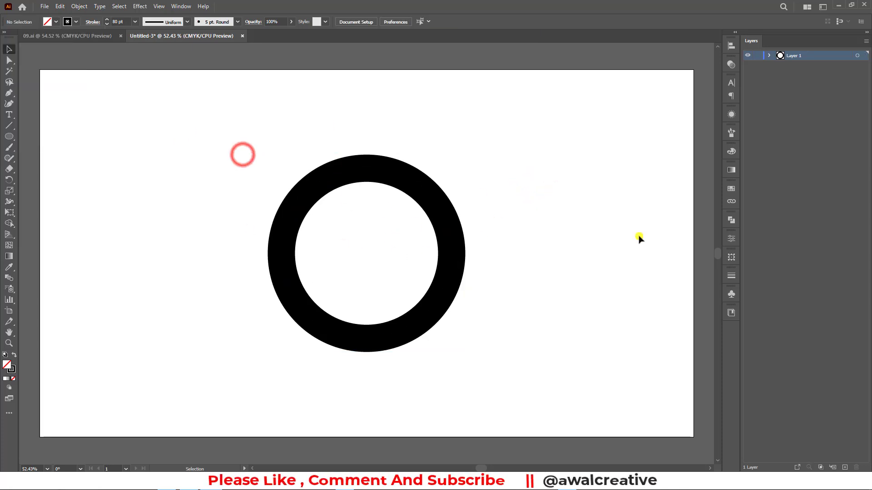
pyautogui.moveTo(234, 170); pyautogui.dragTo(452, 293)
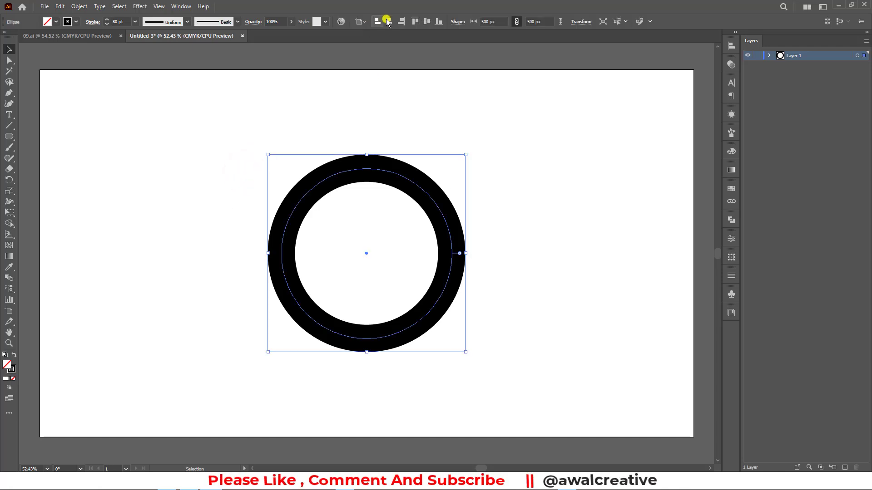
# - Centre the ring vertically on the artboard and turn on View > Rulers
pyautogui.click(389, 22)
pyautogui.click(438, 22)
pyautogui.click(161, 7)
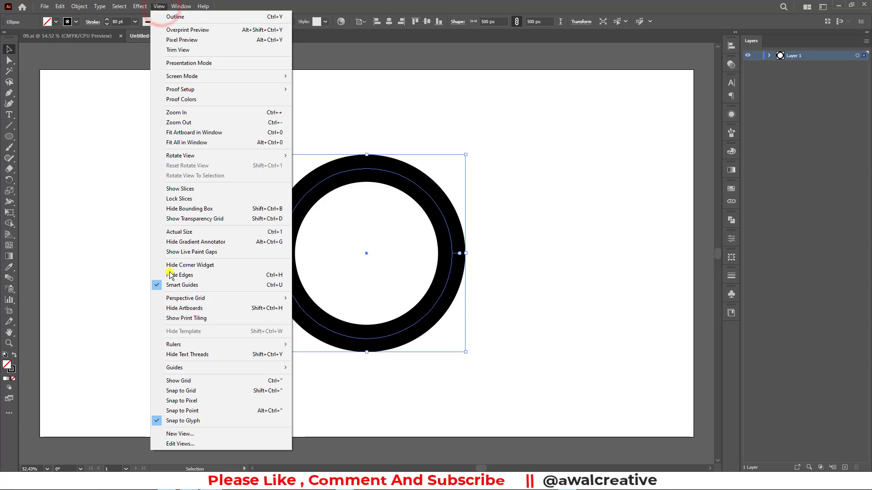
pyautogui.click(204, 344)
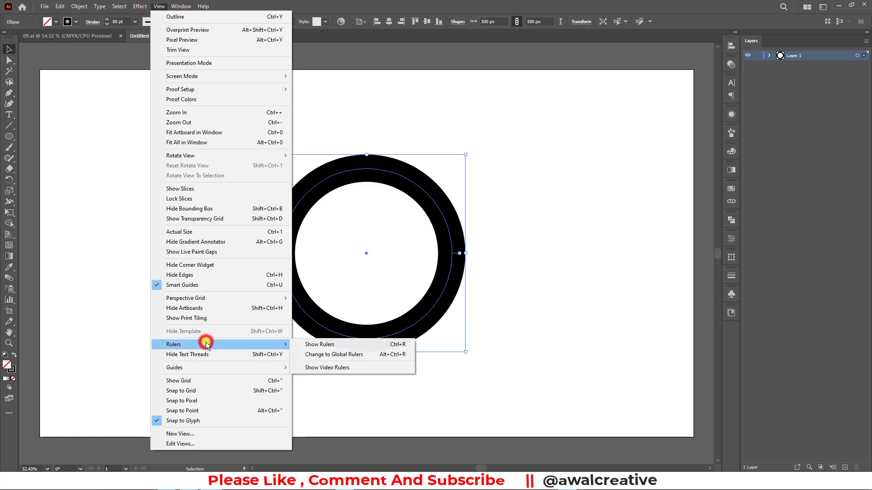
pyautogui.click(342, 346)
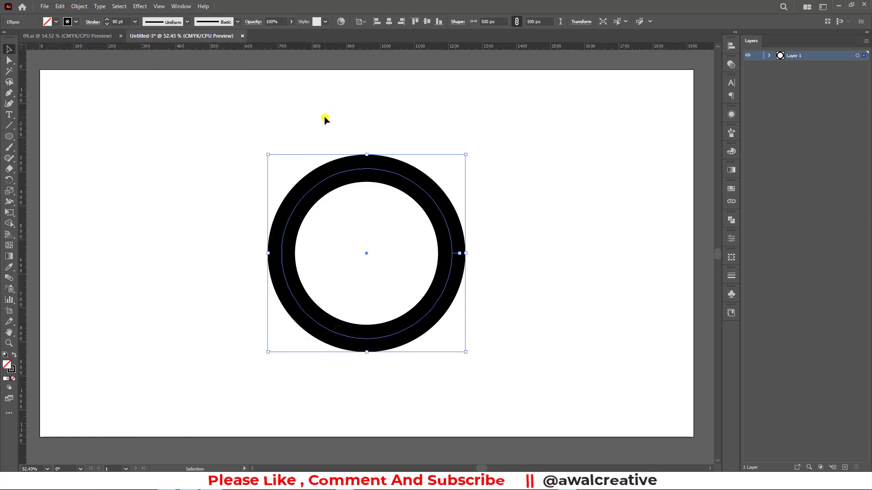
# - Drag horizontal and vertical guides through the ring's centre and centre them on the artboard
pyautogui.moveTo(367, 48); pyautogui.dragTo(367, 253)
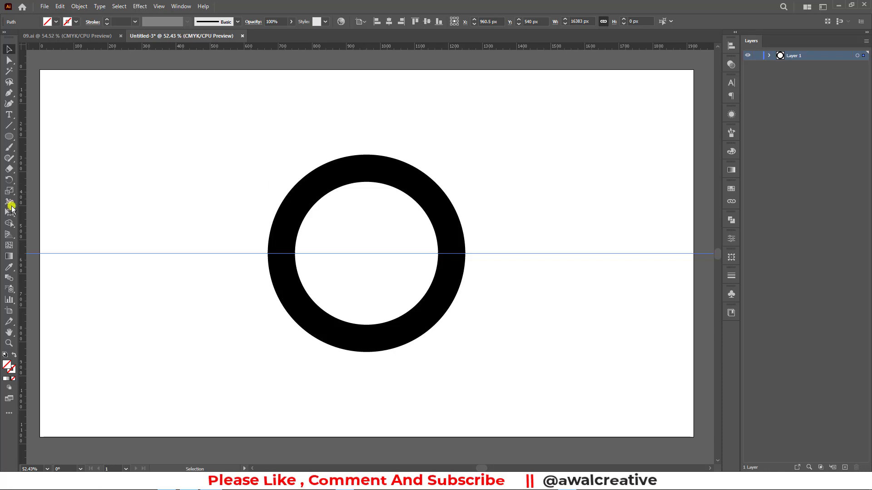
pyautogui.moveTo(27, 203); pyautogui.dragTo(363, 253)
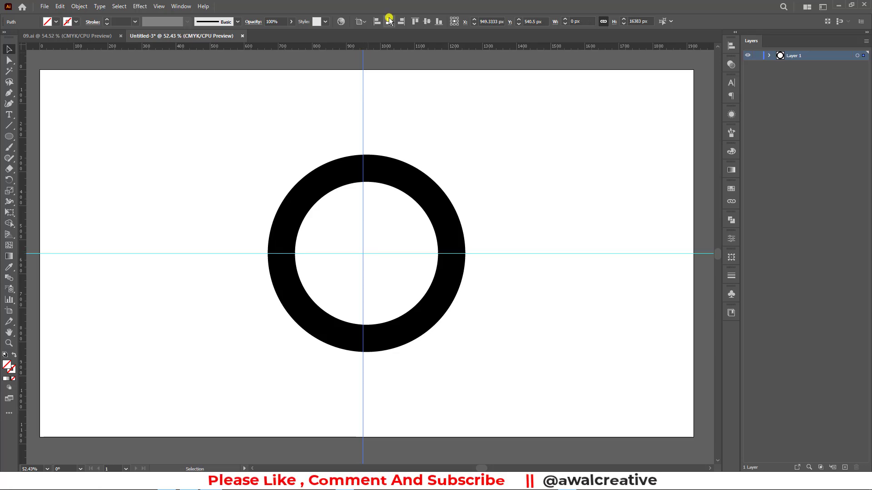
pyautogui.click(389, 21)
pyautogui.click(428, 21)
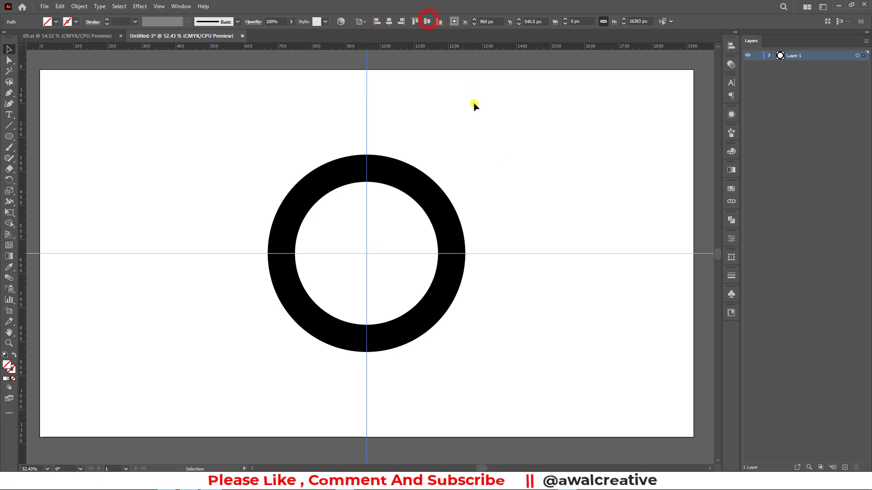
pyautogui.moveTo(512, 177); pyautogui.dragTo(548, 292)
pyautogui.click(428, 21)
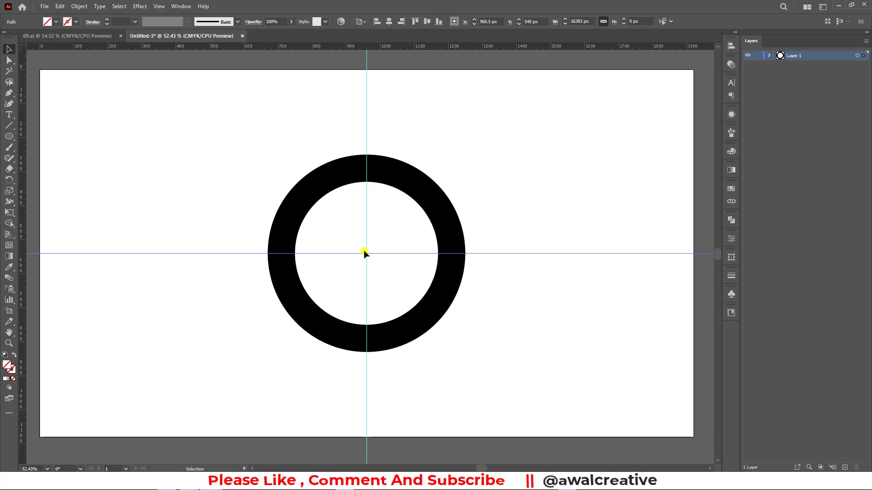
pyautogui.moveTo(349, 94); pyautogui.dragTo(367, 96)
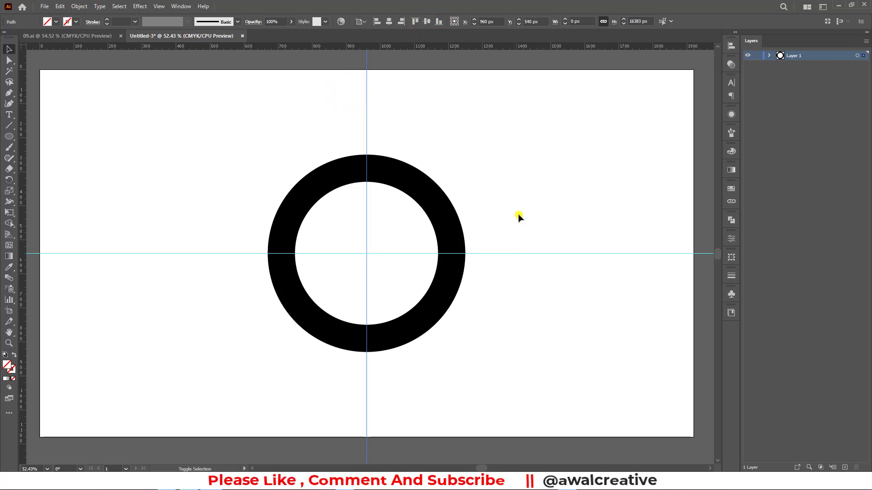
pyautogui.moveTo(521, 218); pyautogui.dragTo(550, 296)
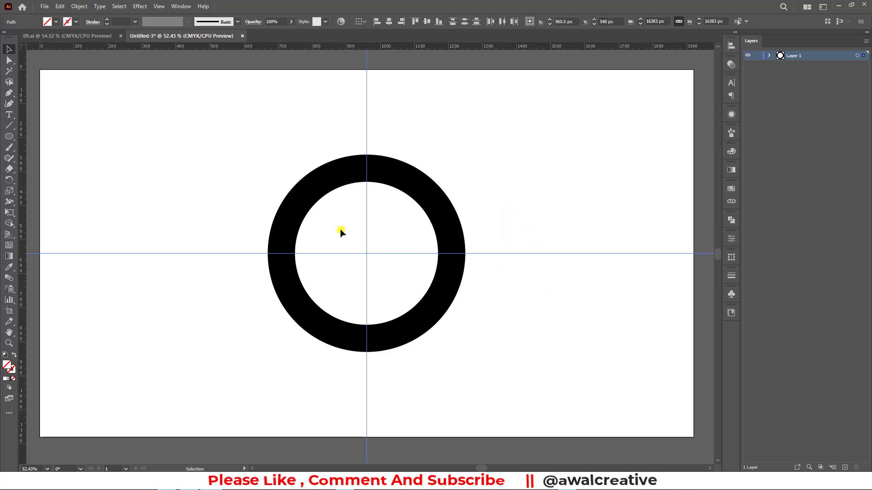
# - Lock both guides with Object > Lock > Selection, then check the ring selection
pyautogui.click(79, 7)
pyautogui.moveTo(89, 80)
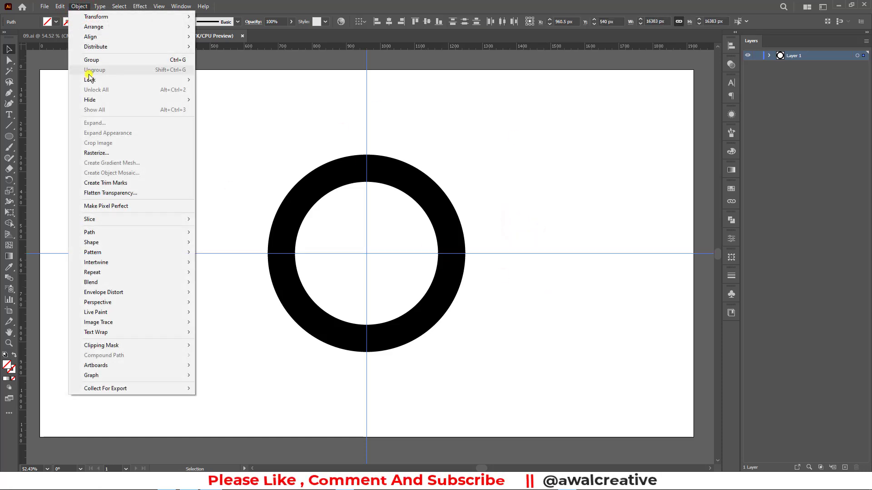
pyautogui.click(104, 80)
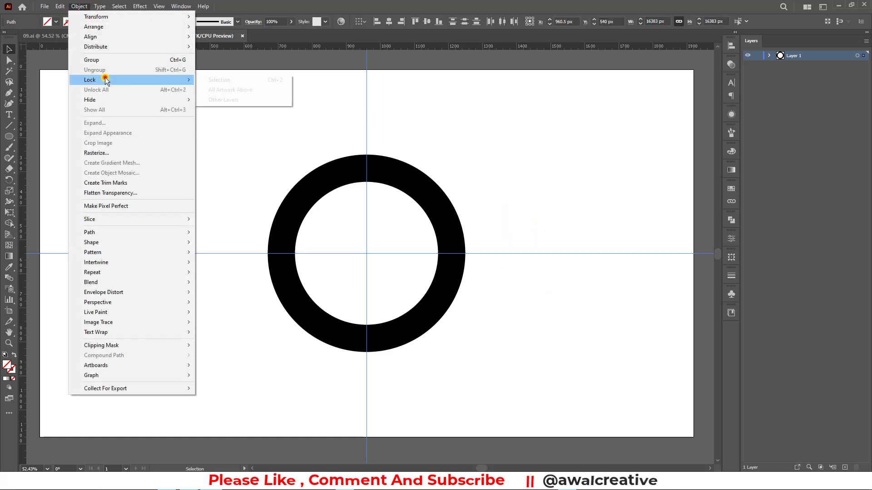
pyautogui.click(265, 80)
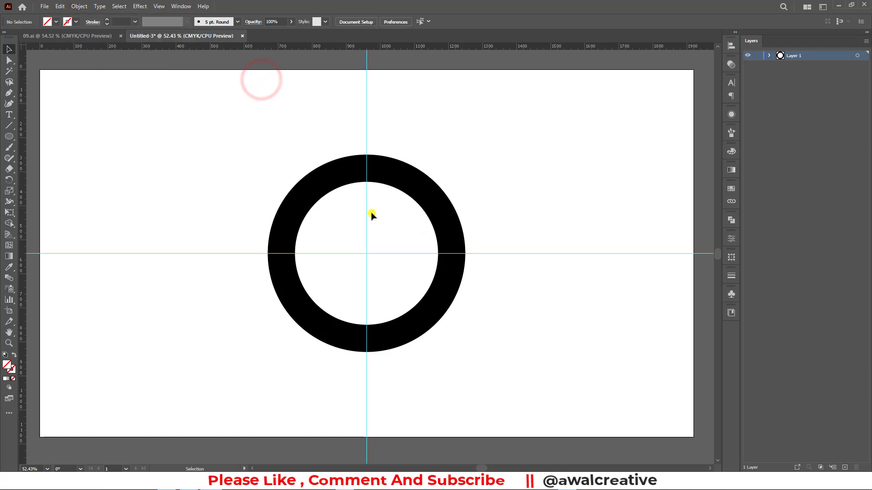
pyautogui.moveTo(339, 230); pyautogui.dragTo(401, 288)
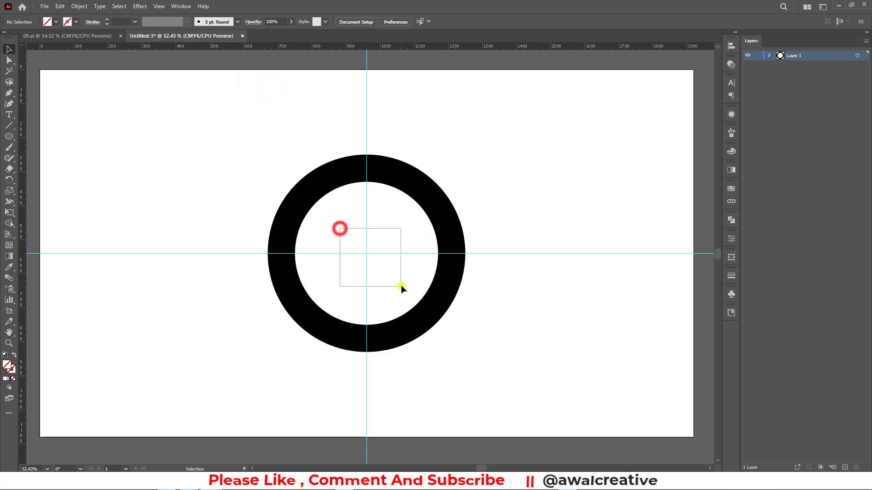
pyautogui.click(512, 180)
pyautogui.click(443, 214)
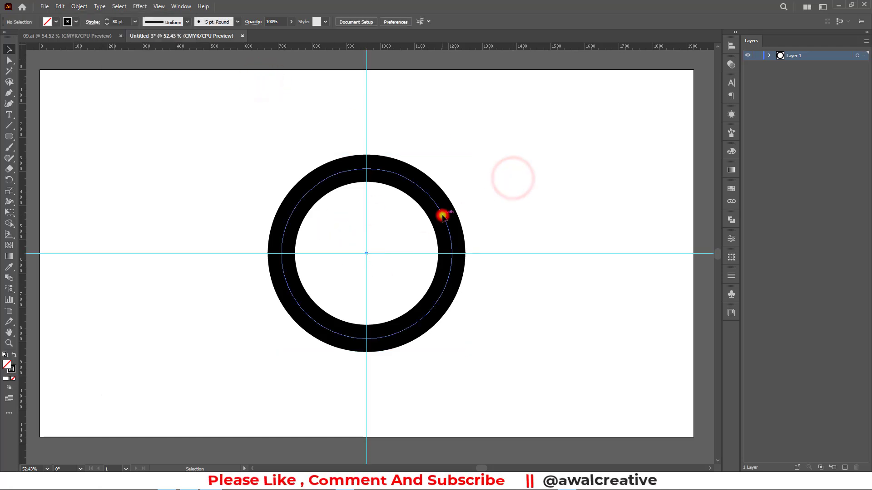
pyautogui.click(590, 199)
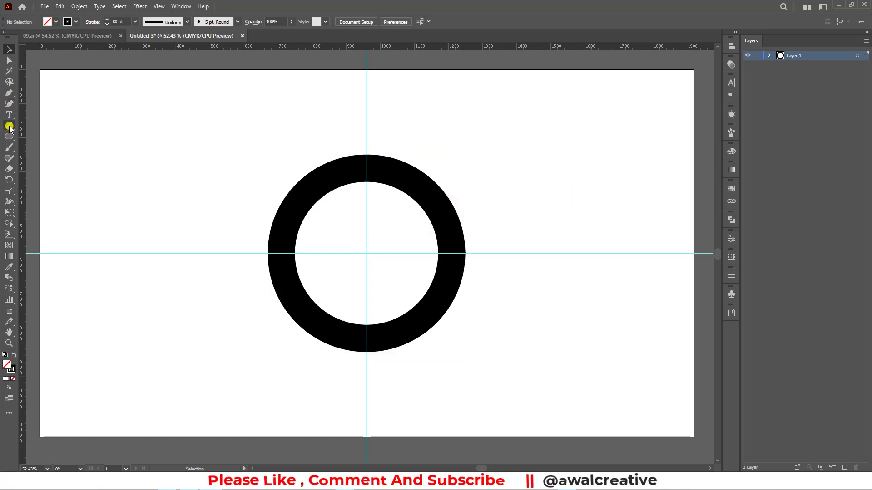
# - Switch from the line-drawing tools to the Rectangle tool
pyautogui.moveTo(9, 127); pyautogui.dragTo(44, 129)
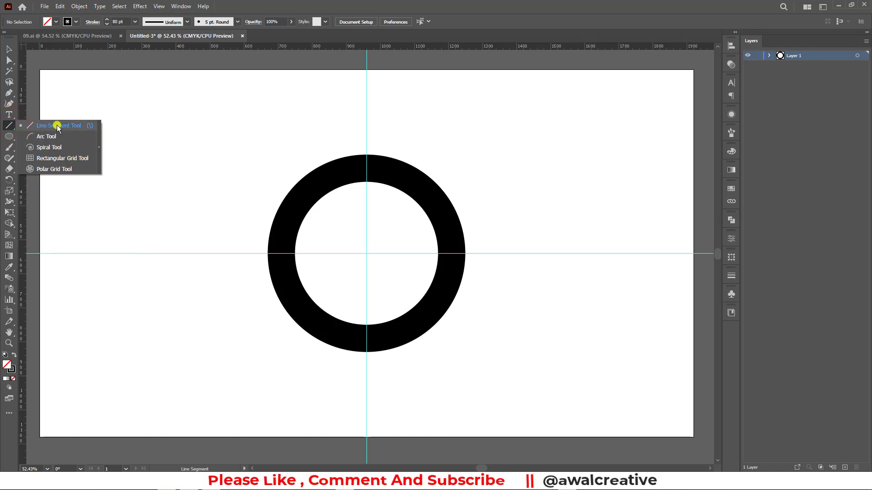
pyautogui.click(56, 125)
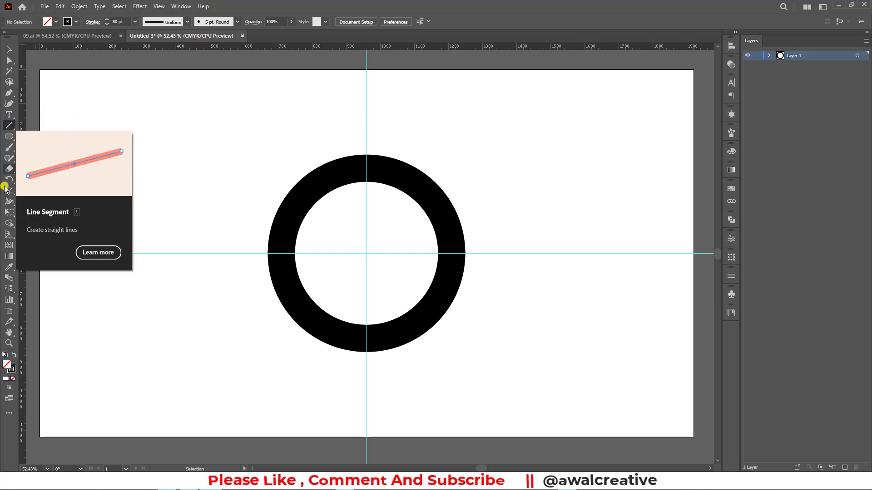
pyautogui.click(10, 138)
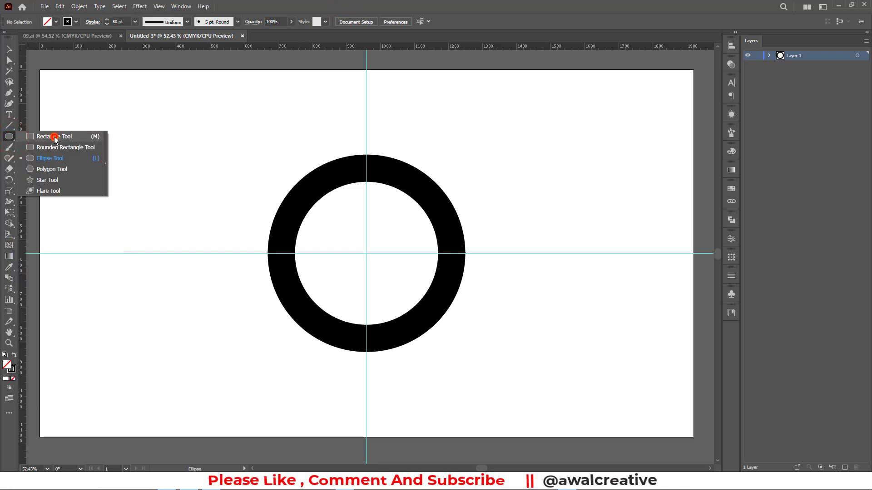
pyautogui.click(54, 138)
# - Draw a long flat bar above the ring with no stroke and red fill, shifted right
pyautogui.moveTo(163, 131); pyautogui.dragTo(490, 149)
pyautogui.click(75, 22)
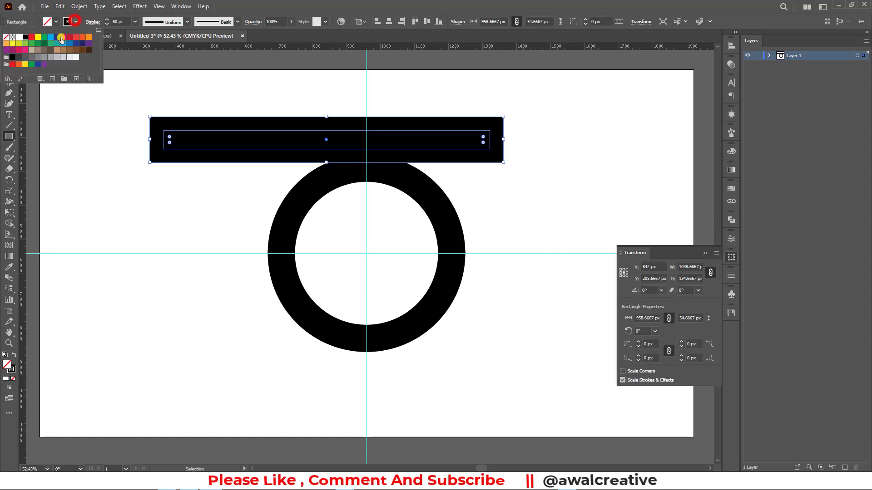
pyautogui.click(7, 39)
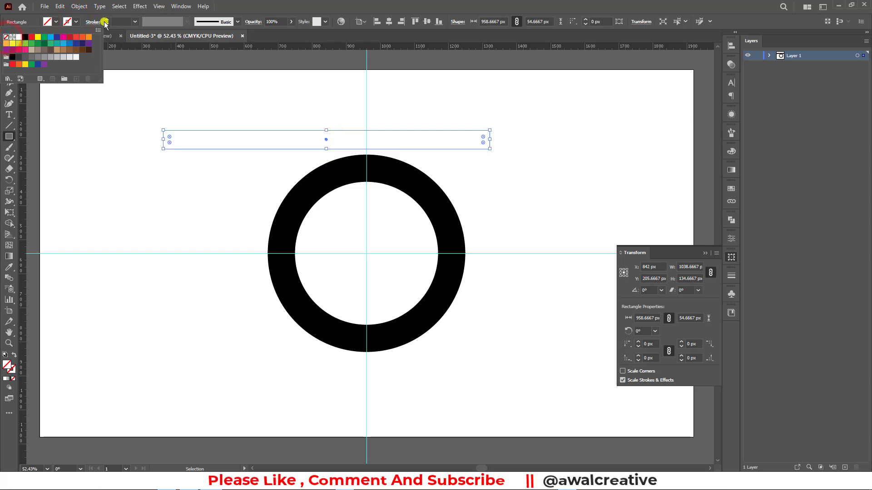
pyautogui.click(55, 22)
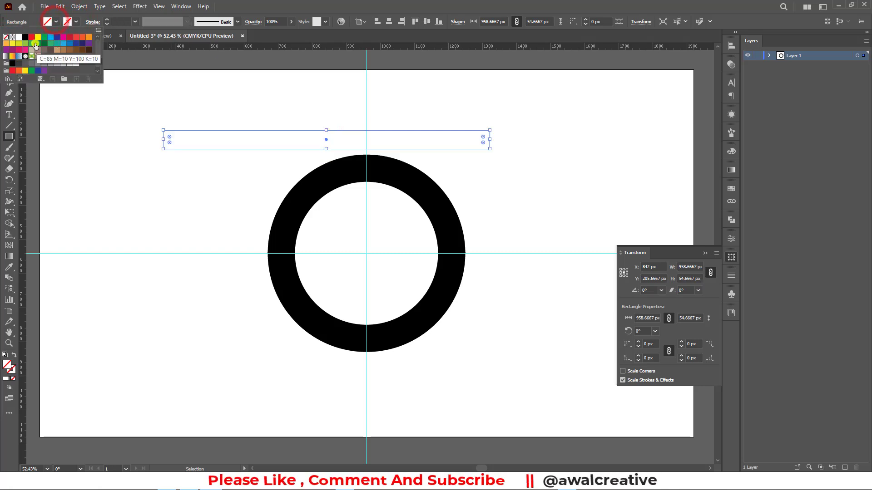
pyautogui.click(32, 37)
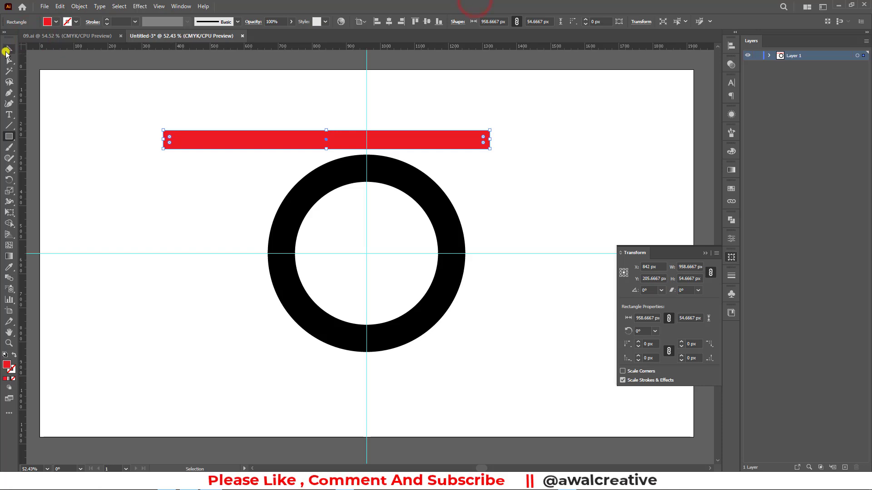
pyautogui.click(7, 49)
pyautogui.moveTo(418, 136); pyautogui.dragTo(511, 136)
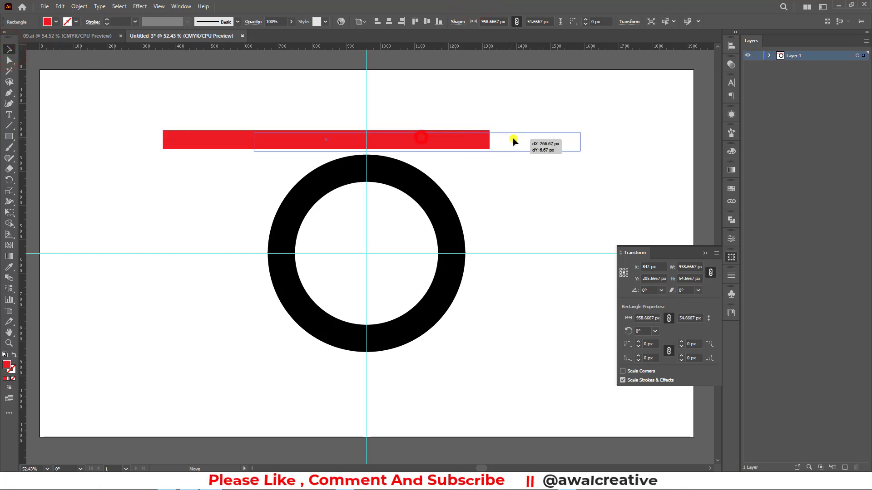
pyautogui.click(516, 198)
# - Draw a tall red bar left of the ring and add a guide at the ring's bottom
pyautogui.click(8, 140)
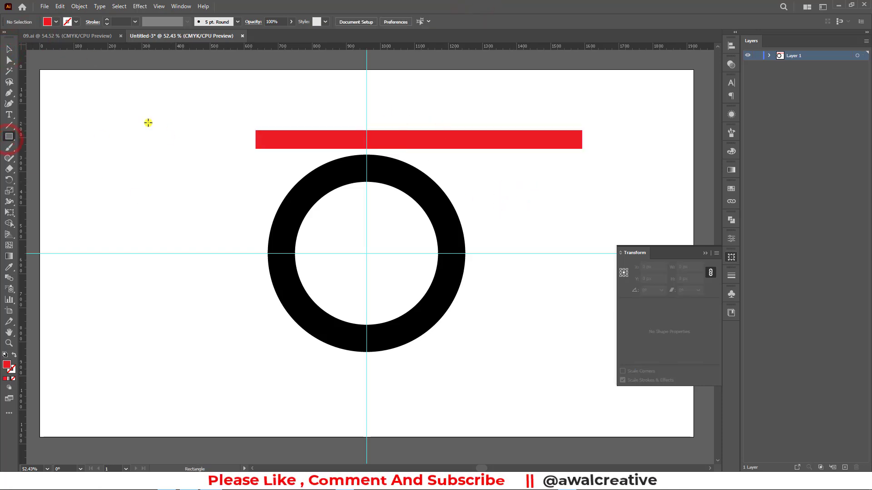
pyautogui.moveTo(134, 107)
pyautogui.mouseDown()
pyautogui.moveTo(195, 376)
pyautogui.moveTo(177, 395)
pyautogui.mouseUp()
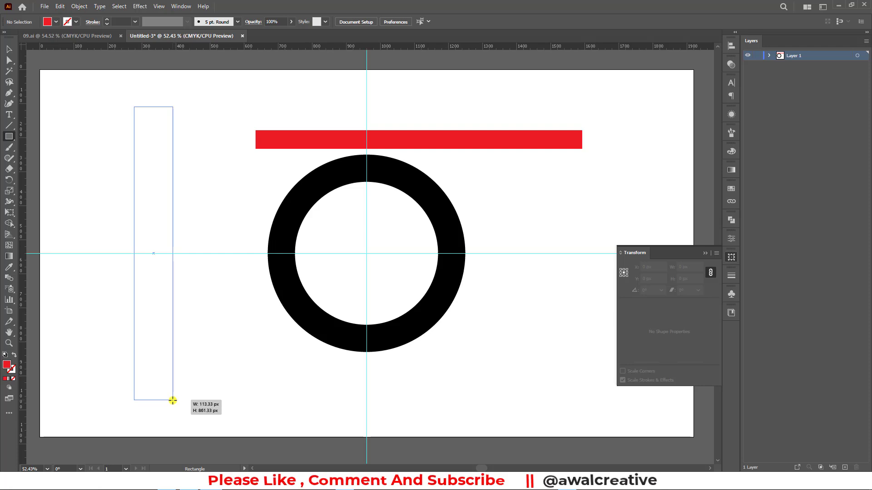
pyautogui.moveTo(176, 395); pyautogui.dragTo(173, 400)
pyautogui.click(9, 49)
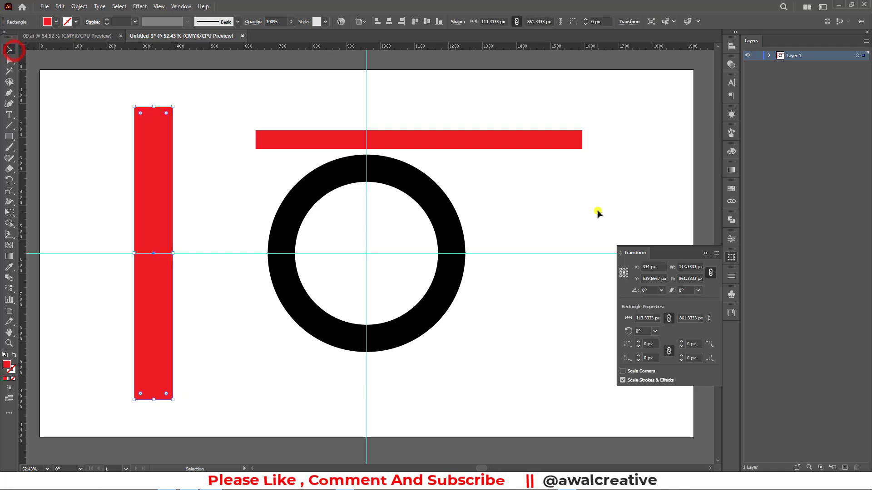
pyautogui.click(580, 212)
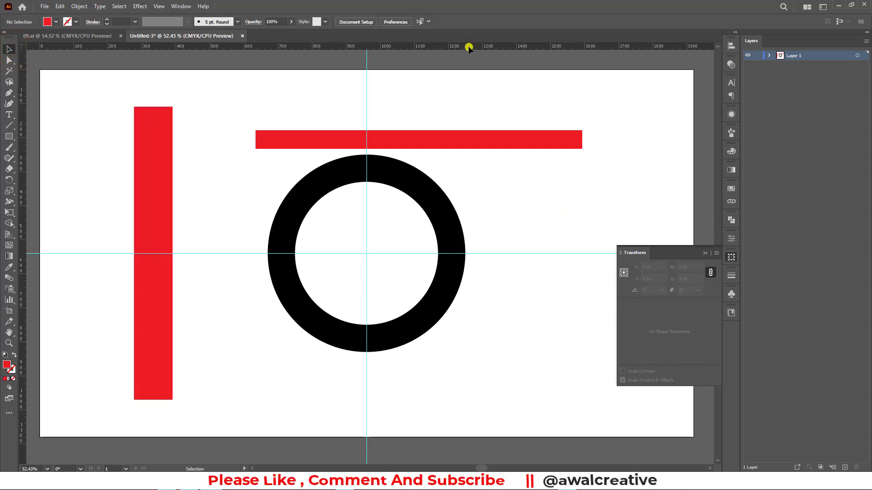
pyautogui.moveTo(467, 67)
pyautogui.mouseDown()
pyautogui.moveTo(476, 354)
pyautogui.moveTo(432, 354)
pyautogui.mouseUp()
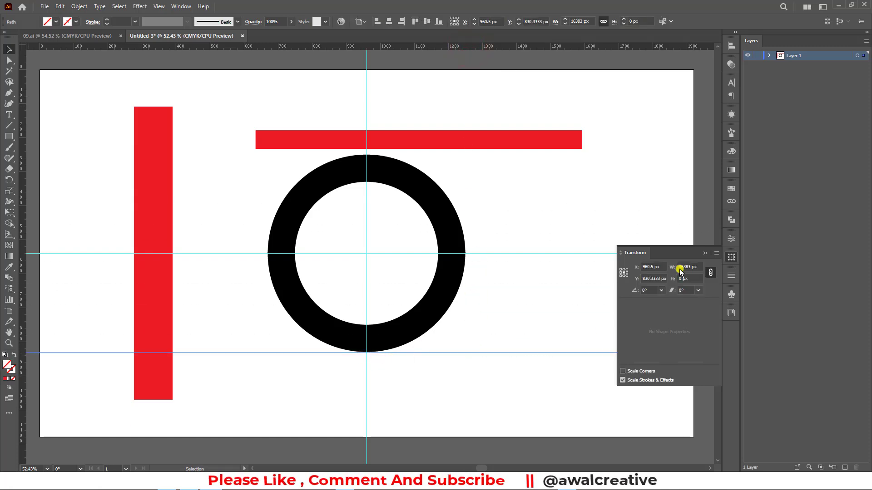
# - Rotate the tall bar 45°, fill it orange, and move it across the ring
pyautogui.click(705, 254)
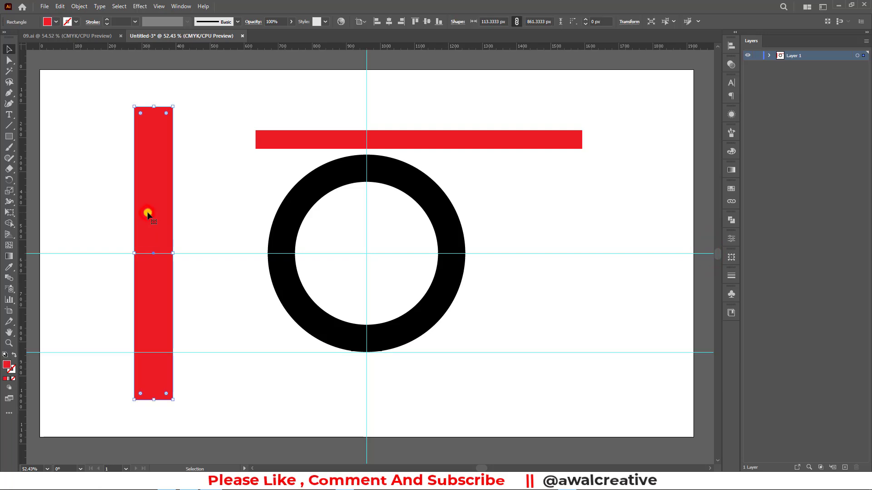
pyautogui.moveTo(150, 214); pyautogui.dragTo(541, 251)
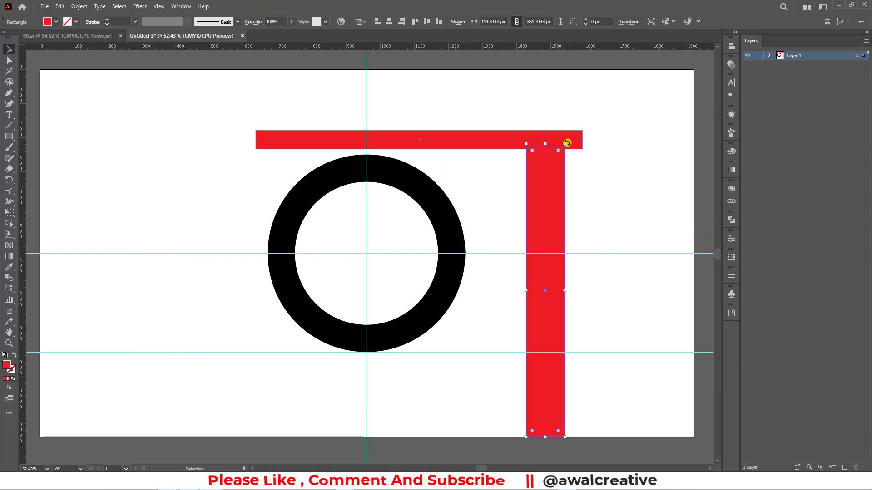
pyautogui.moveTo(567, 143); pyautogui.dragTo(458, 168)
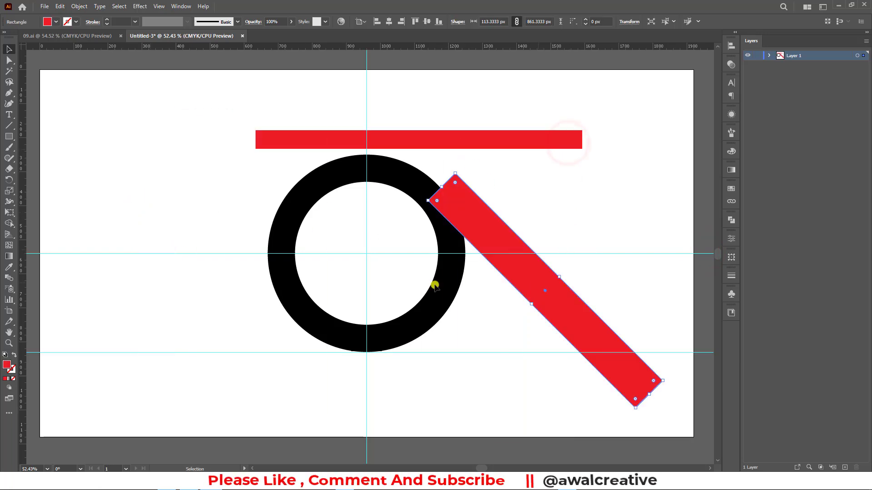
pyautogui.click(53, 23)
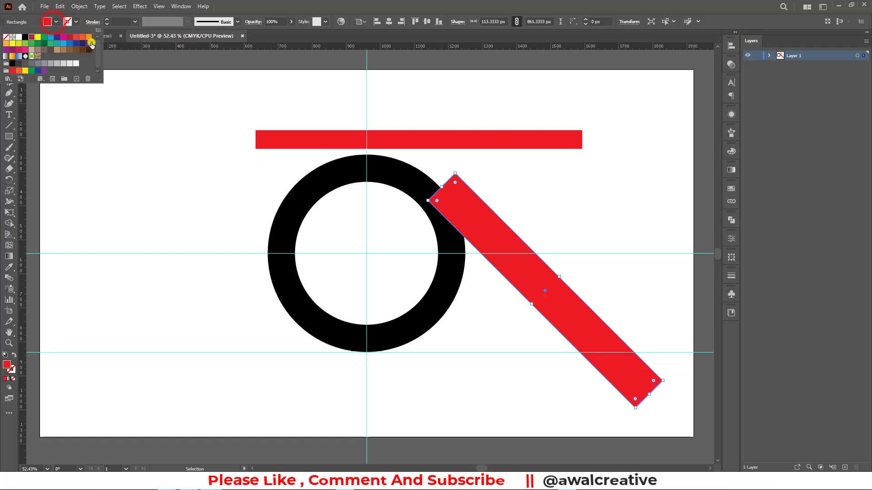
pyautogui.click(88, 40)
pyautogui.click(612, 217)
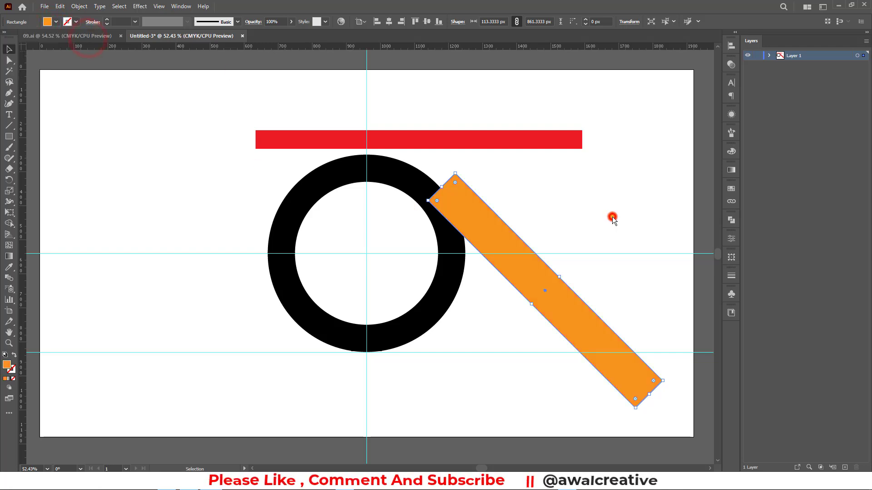
pyautogui.click(558, 202)
pyautogui.moveTo(609, 348)
pyautogui.mouseDown()
pyautogui.moveTo(458, 303)
pyautogui.moveTo(488, 322)
pyautogui.moveTo(488, 314)
pyautogui.mouseUp()
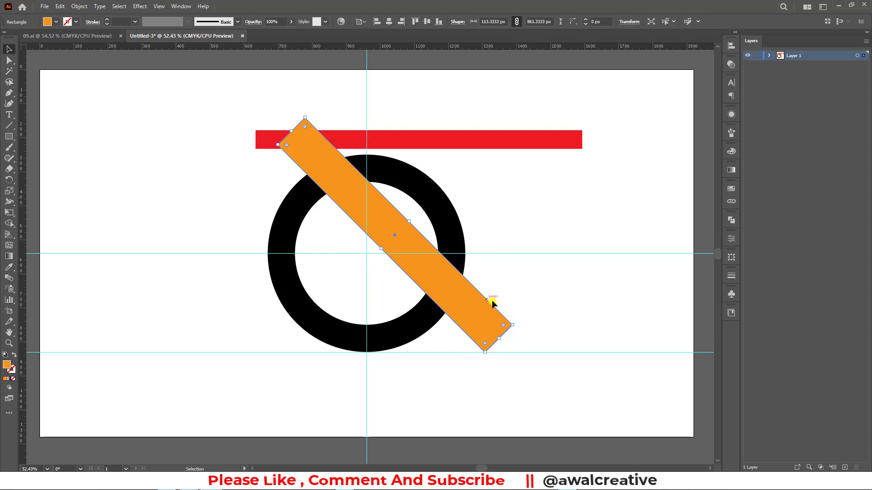
pyautogui.moveTo(485, 352); pyautogui.dragTo(377, 250)
# - Undo the shortening, moves and orange fill, restoring the vertical red bar
pyautogui.hotkey('ctrl', 'z')
pyautogui.press('a')
pyautogui.hotkey('ctrl', 'z')
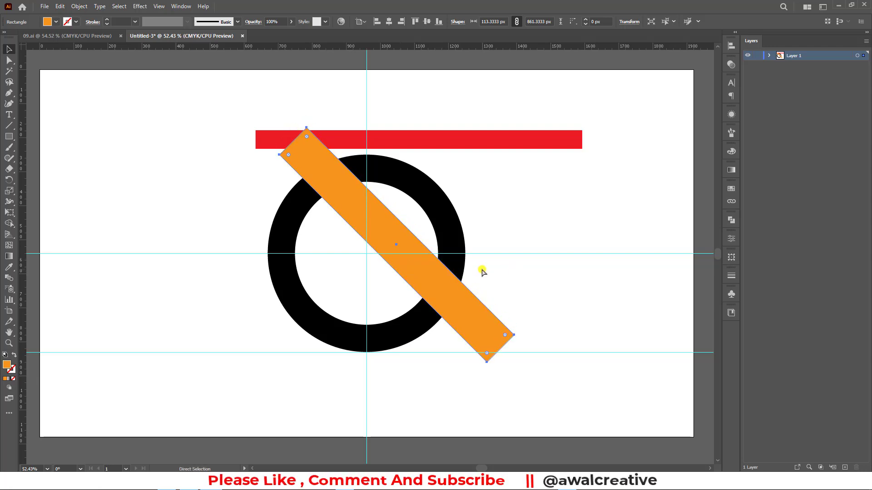
pyautogui.hotkey('ctrl', 'z')
pyautogui.hotkey('ctrl', 'z')
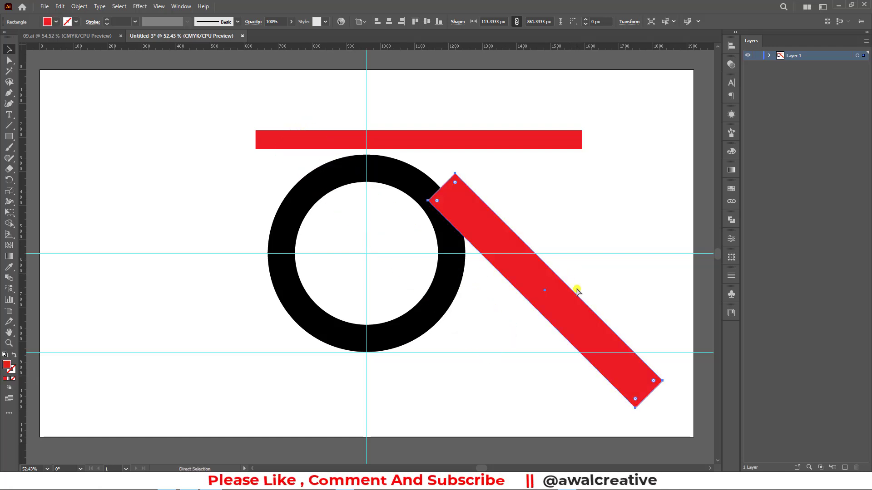
pyautogui.hotkey('ctrl', 'z')
# - Widen the red bar to 137 px, rotate it 45°, and place it diagonally across the ring
pyautogui.moveTo(565, 290); pyautogui.dragTo(573, 290)
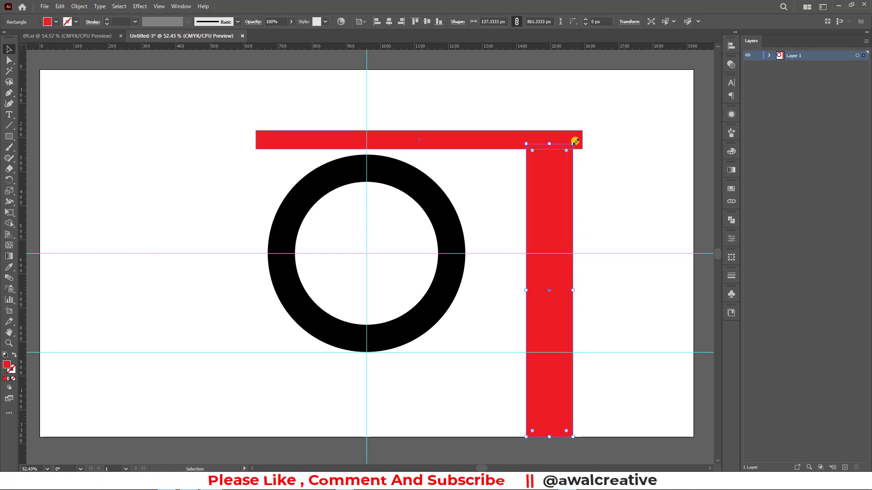
pyautogui.moveTo(575, 141); pyautogui.dragTo(463, 168)
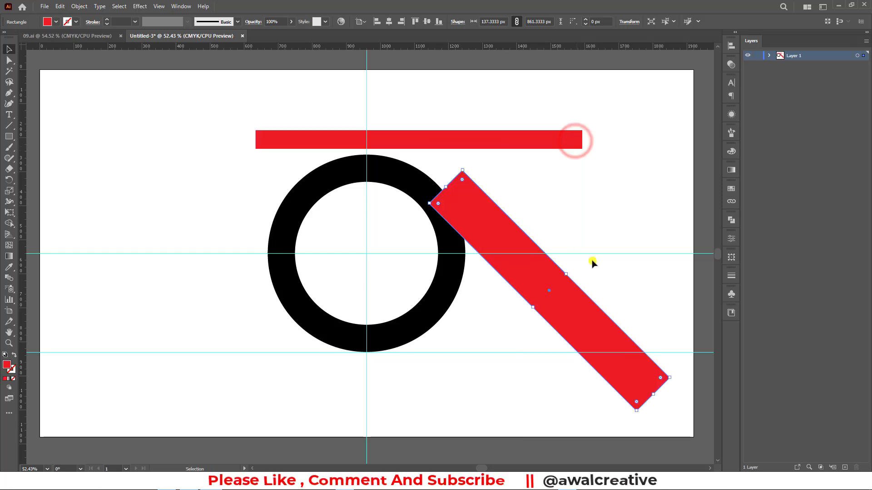
pyautogui.click(612, 219)
pyautogui.moveTo(597, 341)
pyautogui.mouseDown()
pyautogui.moveTo(460, 315)
pyautogui.moveTo(471, 299)
pyautogui.mouseUp()
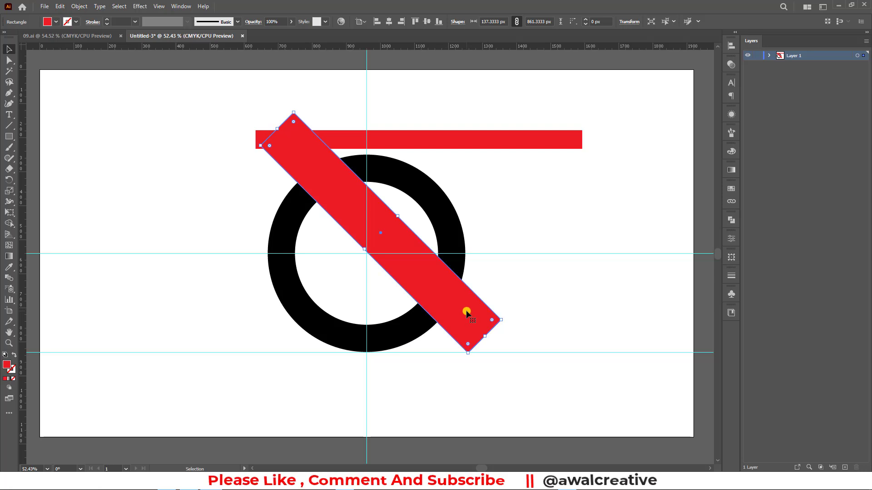
pyautogui.moveTo(465, 311); pyautogui.dragTo(466, 314)
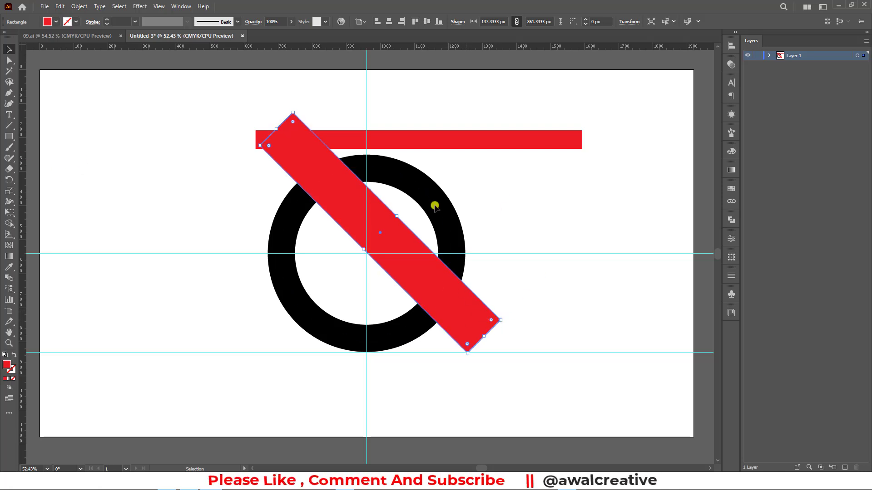
pyautogui.keyDown('shift'); pyautogui.click(502, 140); pyautogui.keyUp('shift')
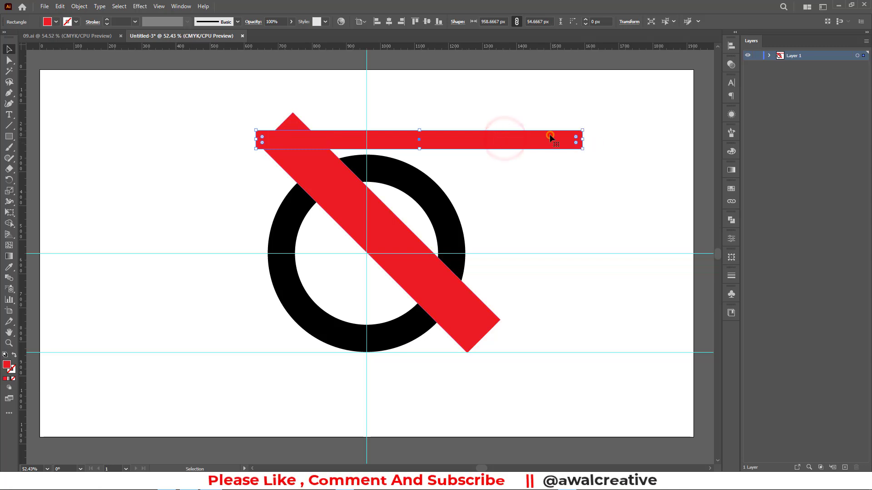
# - Drag the horizontal red bar over the ring's upper part, thicken it to about 65 px, and select everything
pyautogui.moveTo(550, 135); pyautogui.dragTo(483, 208)
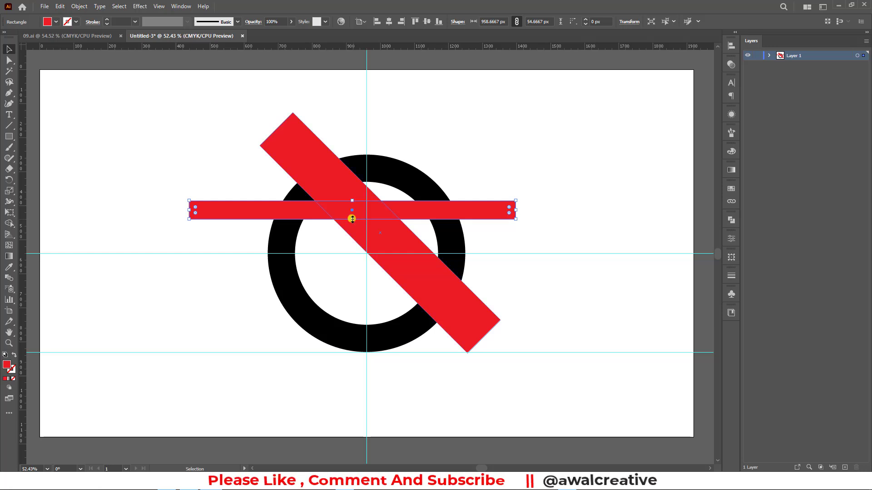
pyautogui.moveTo(352, 219); pyautogui.dragTo(352, 229)
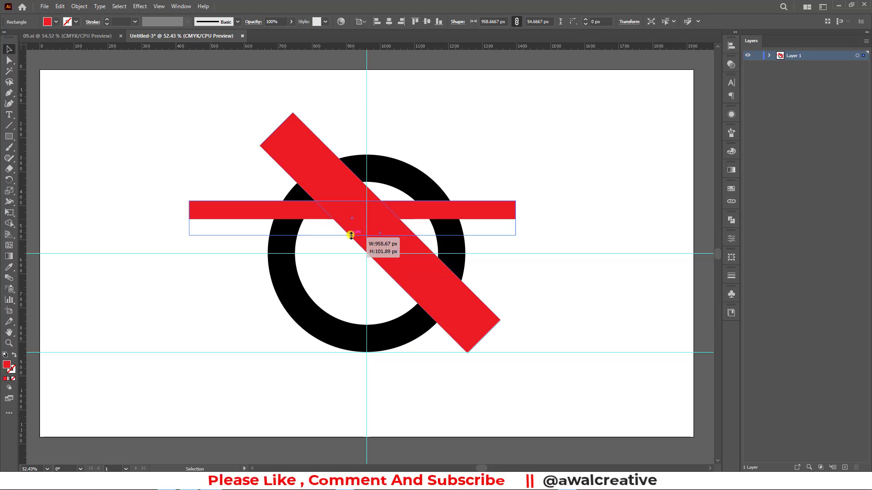
pyautogui.moveTo(352, 229)
pyautogui.mouseDown()
pyautogui.moveTo(356, 236)
pyautogui.moveTo(353, 222)
pyautogui.mouseUp()
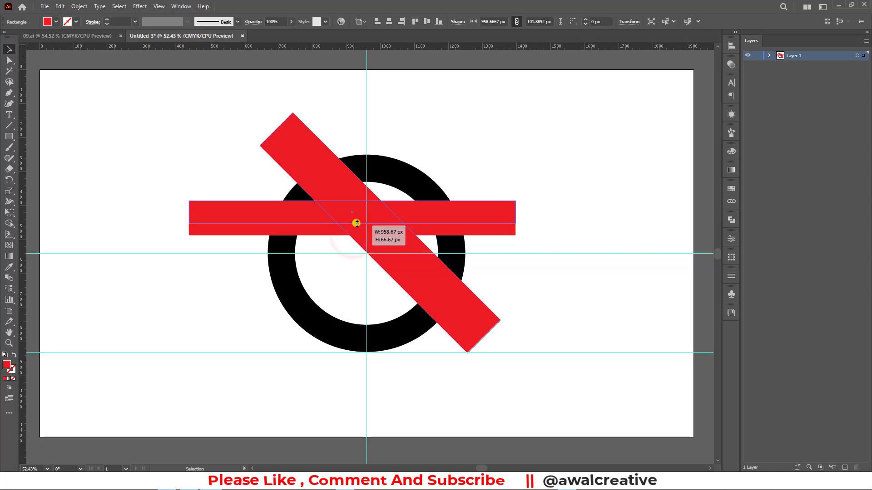
pyautogui.click(524, 149)
pyautogui.moveTo(208, 114); pyautogui.dragTo(469, 368)
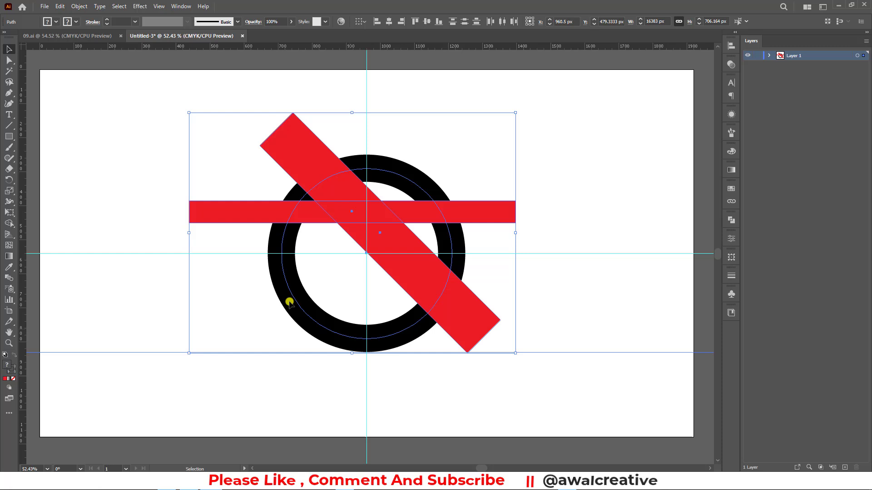
# - Expand the ring's 80 pt stroke with Object > Expand, then reselect the ring and both bars
pyautogui.click(77, 5)
pyautogui.click(104, 124)
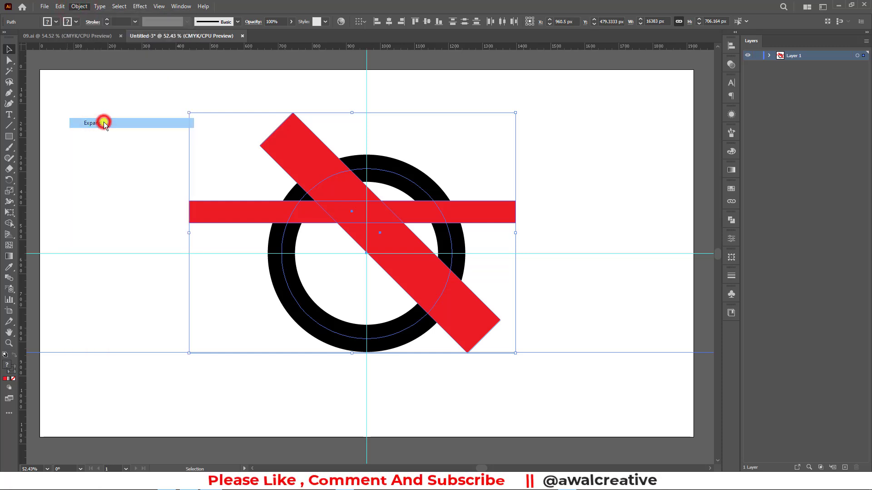
pyautogui.click(393, 268)
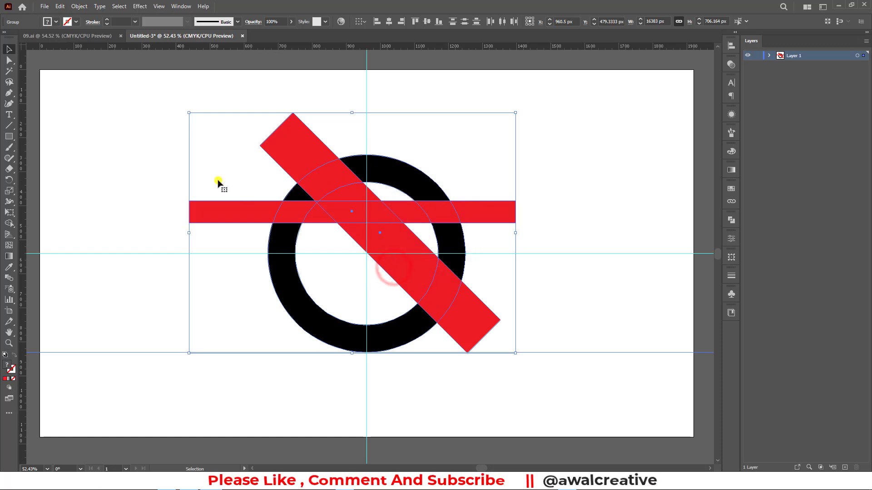
pyautogui.click(579, 159)
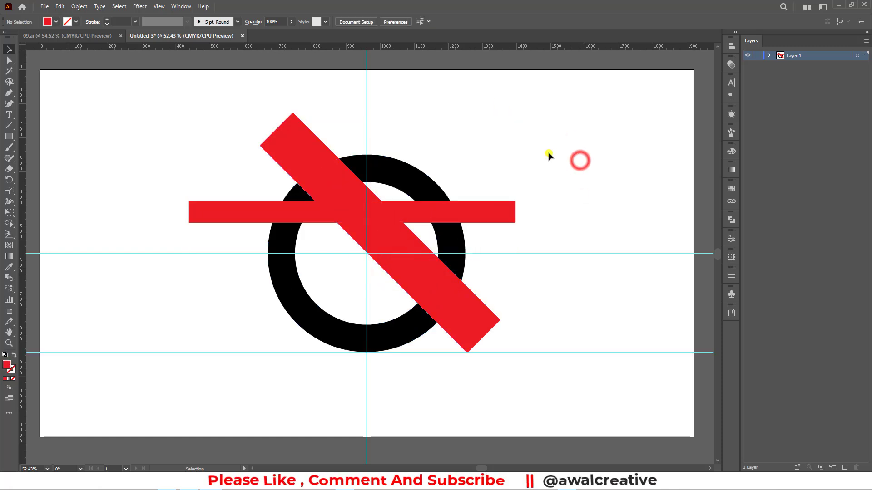
pyautogui.click(463, 212)
pyautogui.moveTo(247, 93); pyautogui.dragTo(534, 379)
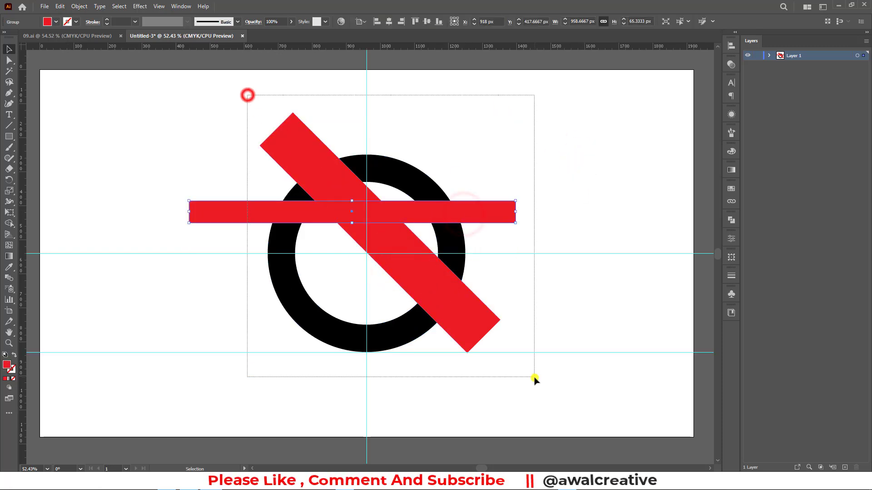
pyautogui.click(9, 223)
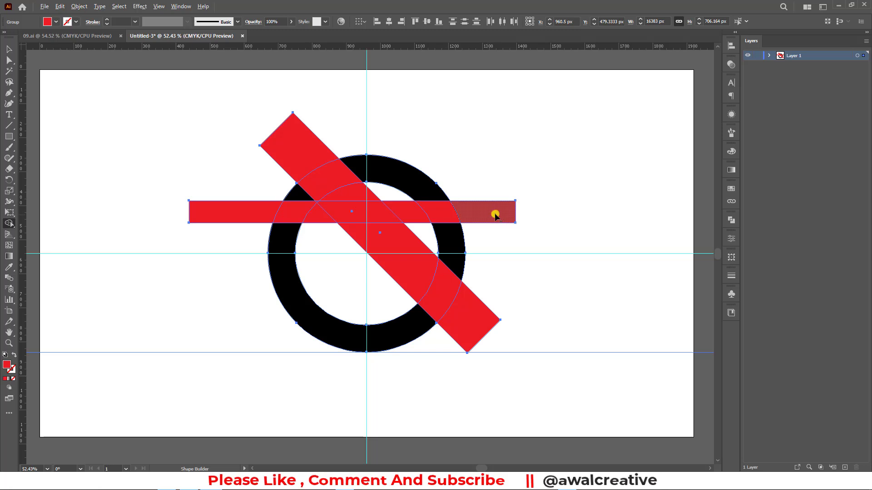
# - Trim the G: erase the horizontal bar's right end, open the ring, and merge its arcs
pyautogui.moveTo(498, 216); pyautogui.dragTo(348, 214)
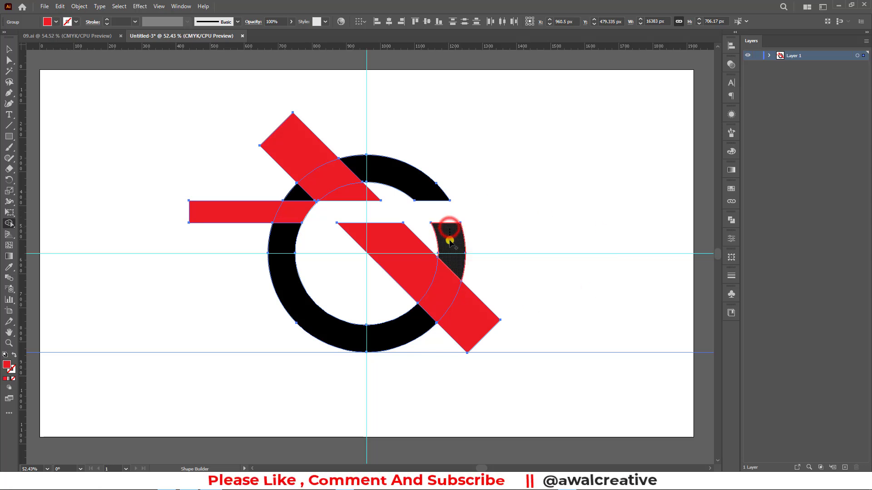
pyautogui.click(448, 227)
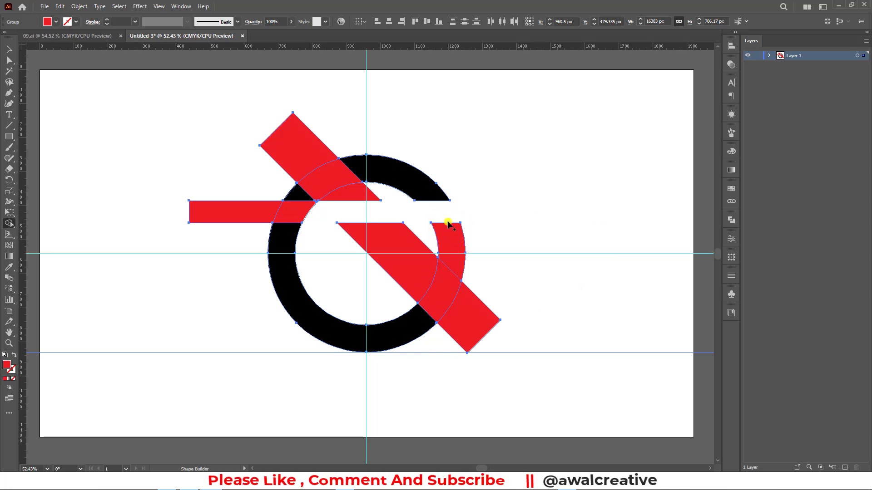
pyautogui.keyDown('alt'); pyautogui.click(450, 245); pyautogui.keyUp('alt')
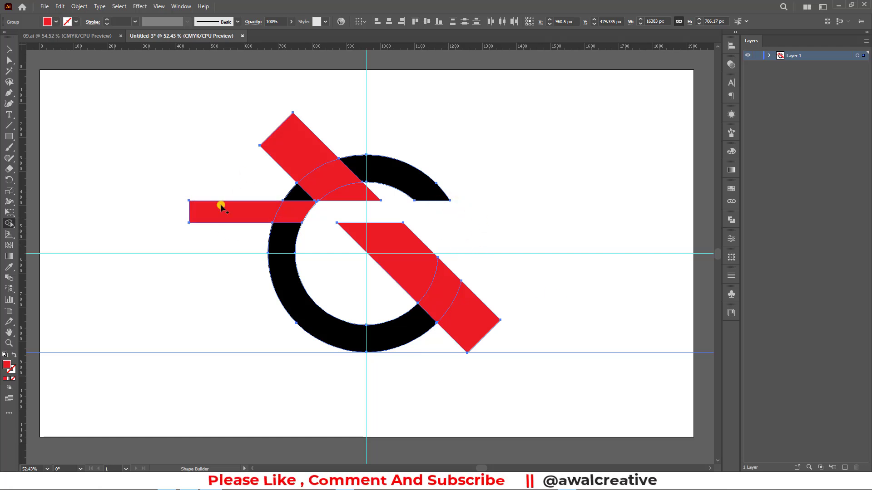
pyautogui.moveTo(221, 239); pyautogui.dragTo(291, 137)
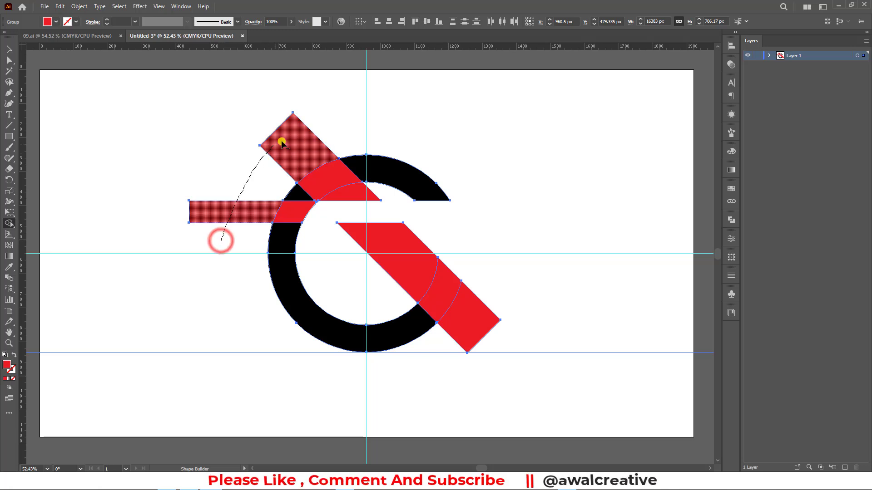
pyautogui.moveTo(348, 168); pyautogui.dragTo(284, 230)
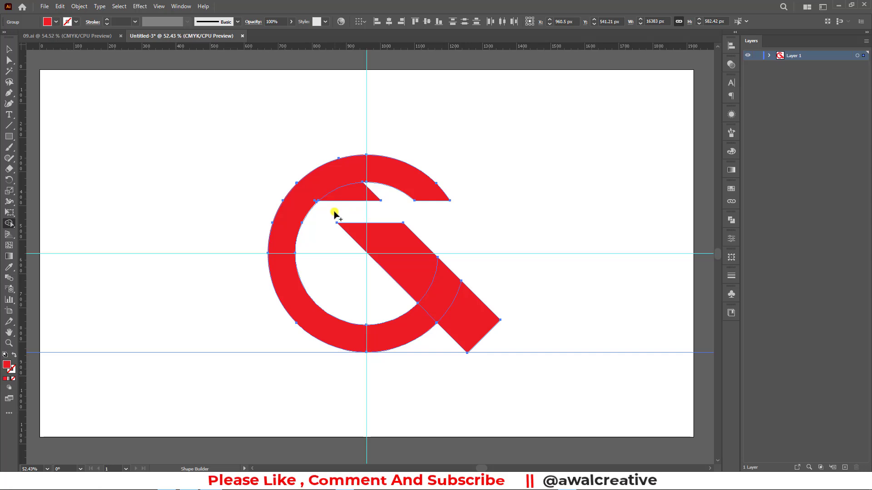
pyautogui.keyDown('alt'); pyautogui.click(356, 194); pyautogui.keyUp('alt')
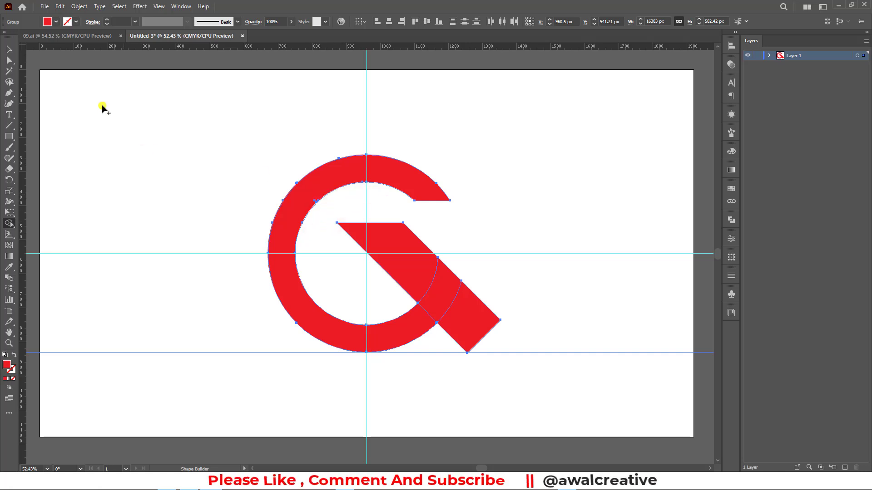
pyautogui.click(9, 49)
pyautogui.click(590, 184)
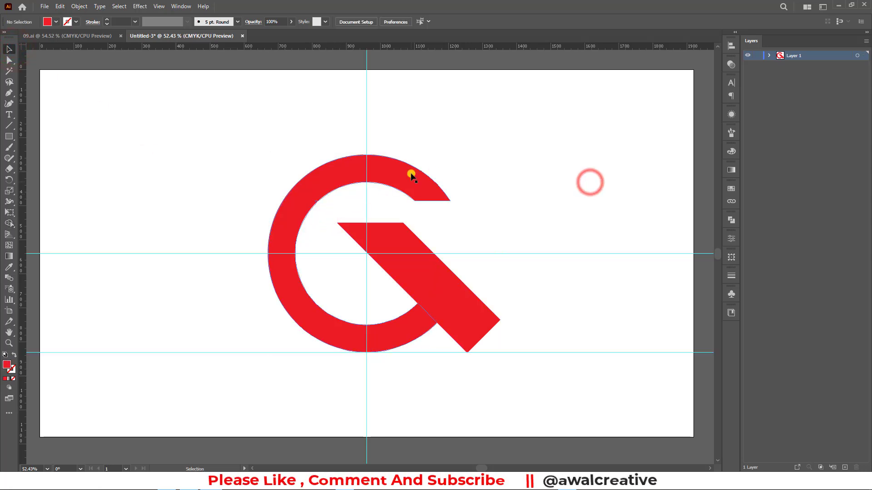
# - Ungroup the finished G and select the diagonal bar group
pyautogui.click(409, 171)
pyautogui.rightClick(414, 184)
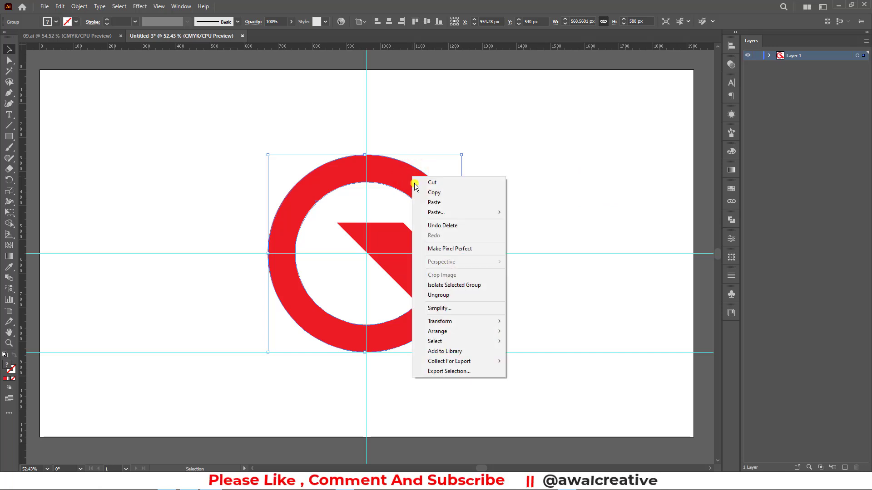
pyautogui.click(445, 295)
pyautogui.click(571, 146)
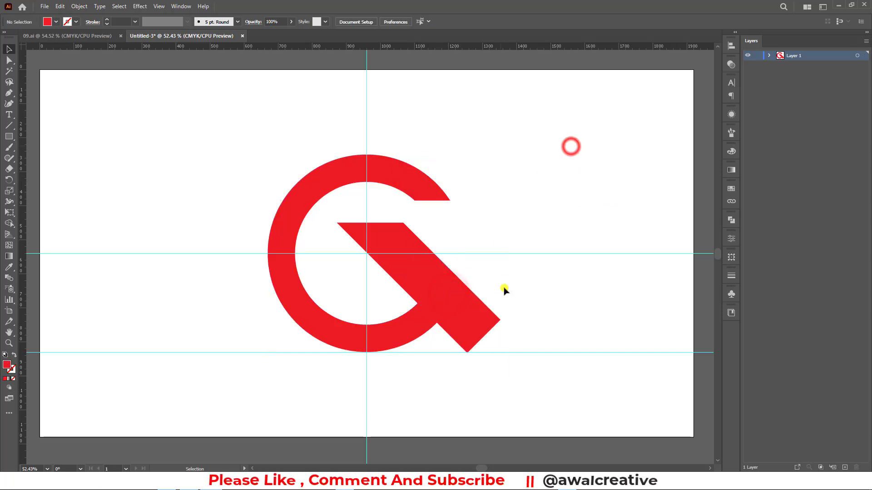
pyautogui.click(534, 306)
pyautogui.click(443, 296)
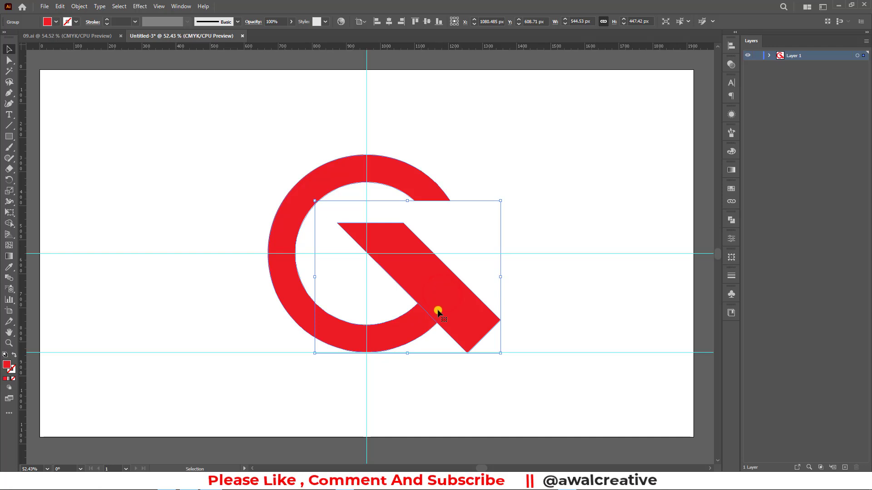
# - Divide the diagonal bar along the ring and merge its split pieces into one shape
pyautogui.click(525, 278)
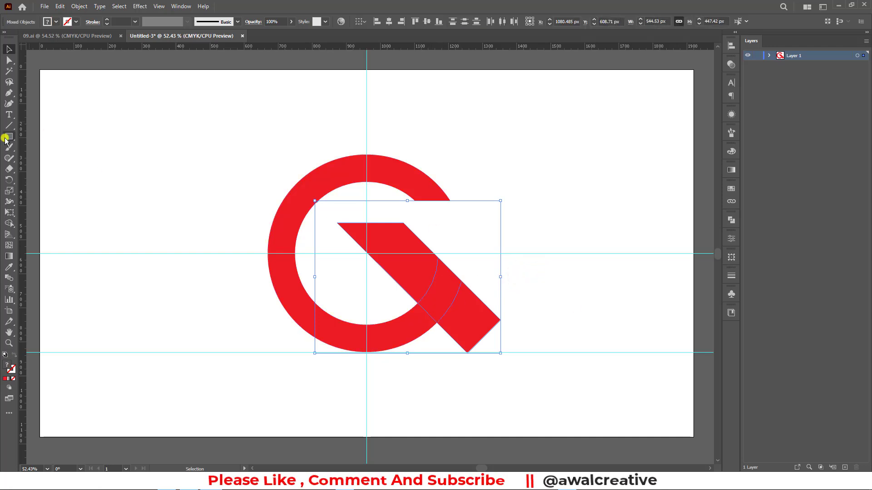
pyautogui.click(14, 227)
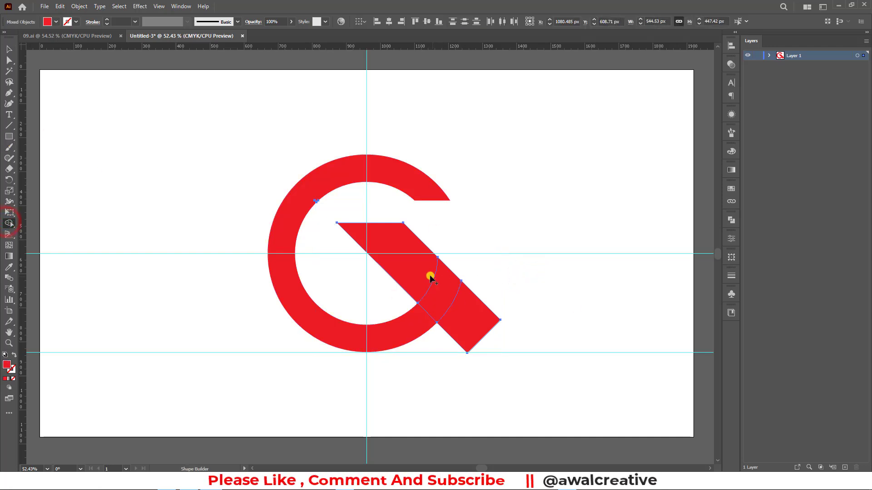
pyautogui.moveTo(428, 275); pyautogui.dragTo(477, 306)
pyautogui.click(9, 49)
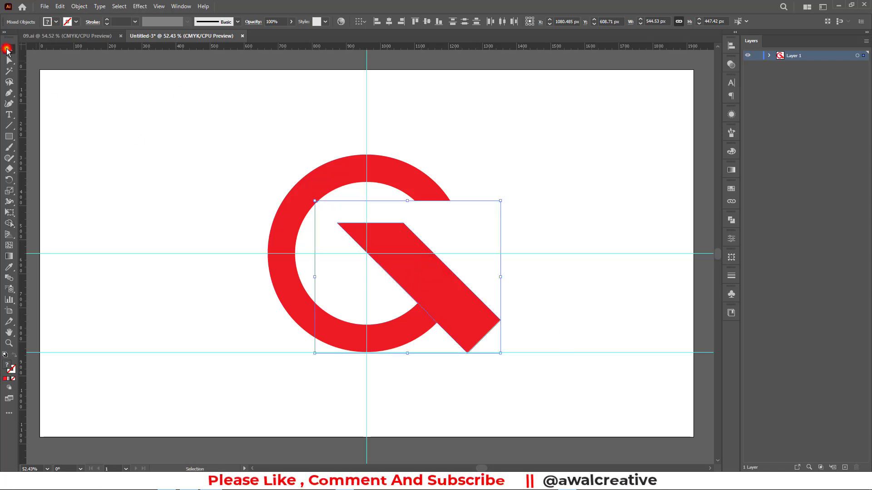
pyautogui.click(564, 161)
pyautogui.click(444, 292)
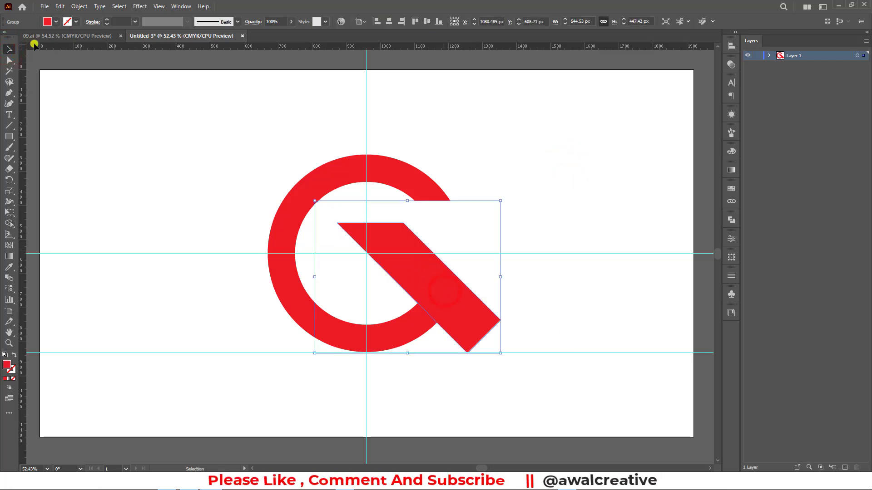
# - Apply a -3 px Offset Path to the diagonal bar
pyautogui.click(79, 7)
pyautogui.moveTo(89, 233)
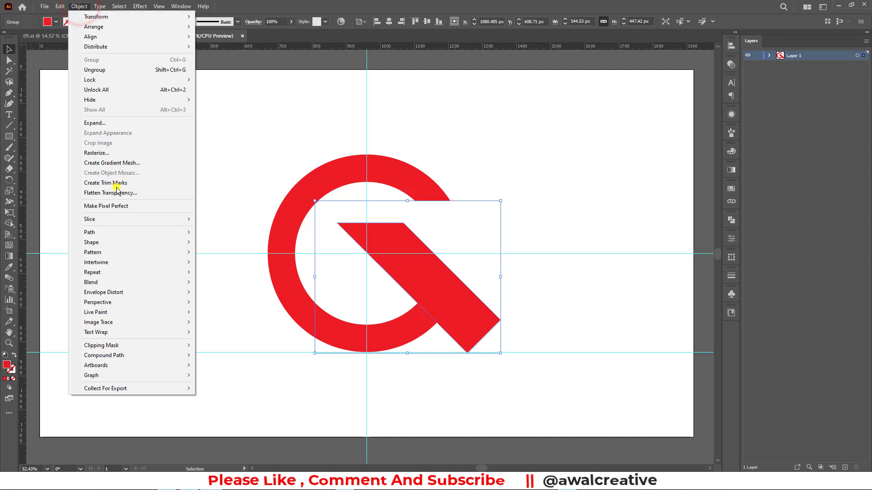
pyautogui.click(119, 234)
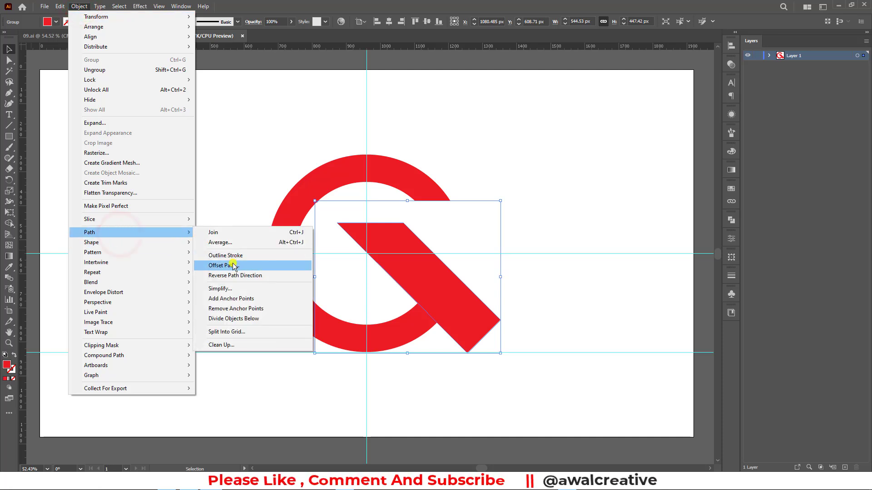
pyautogui.click(233, 264)
pyautogui.write('-3')
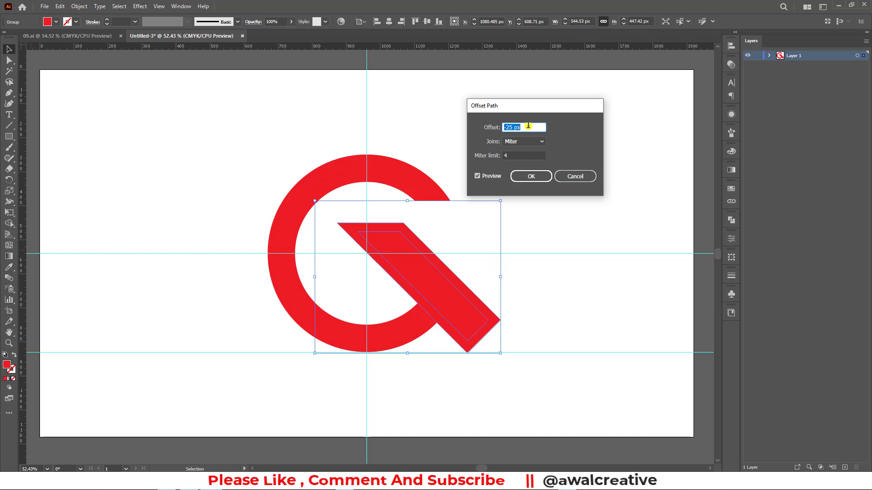
pyautogui.click(525, 176)
# - Ungroup the bar and its inset copy, then delete the outer, wider diagonal shape
pyautogui.click(577, 195)
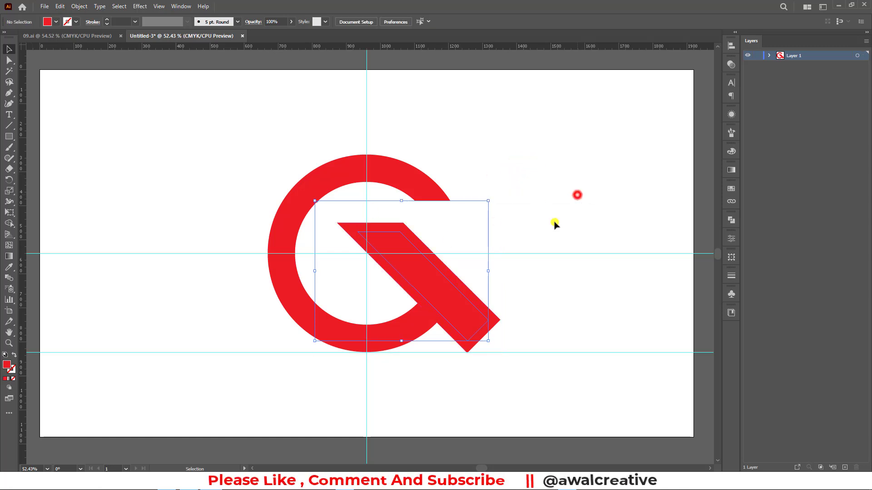
pyautogui.click(496, 316)
pyautogui.rightClick(468, 318)
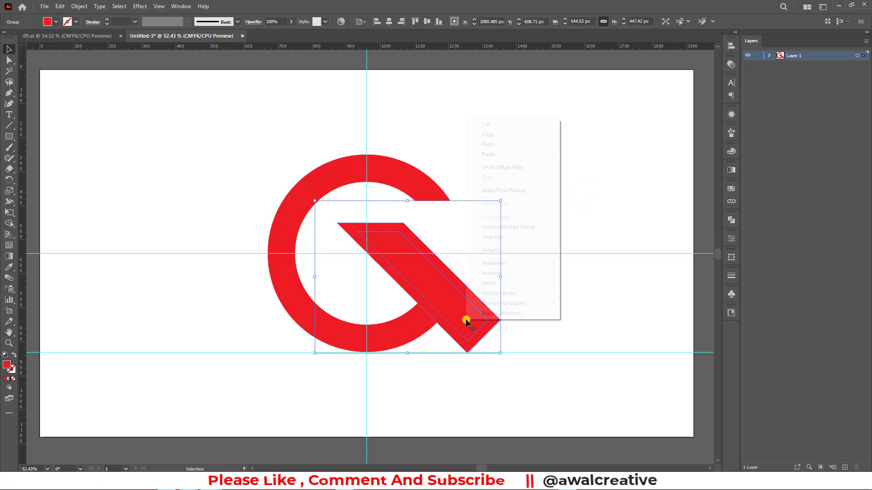
pyautogui.click(501, 236)
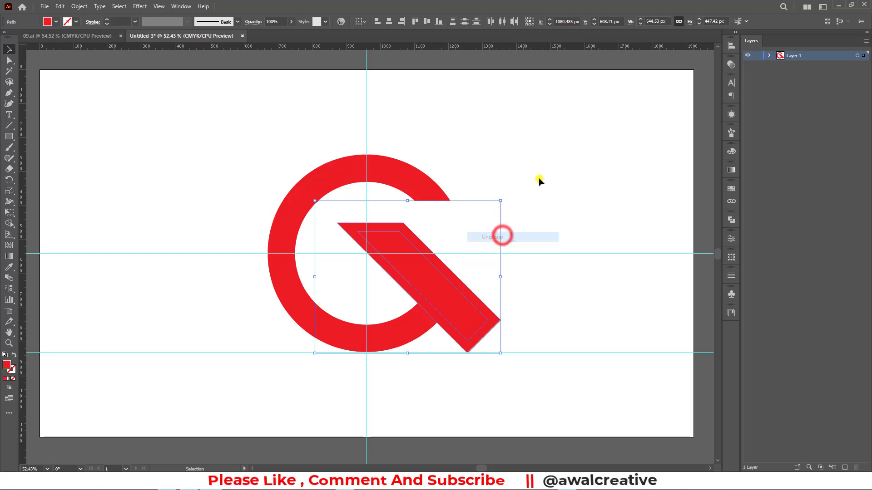
pyautogui.click(543, 172)
pyautogui.click(348, 228)
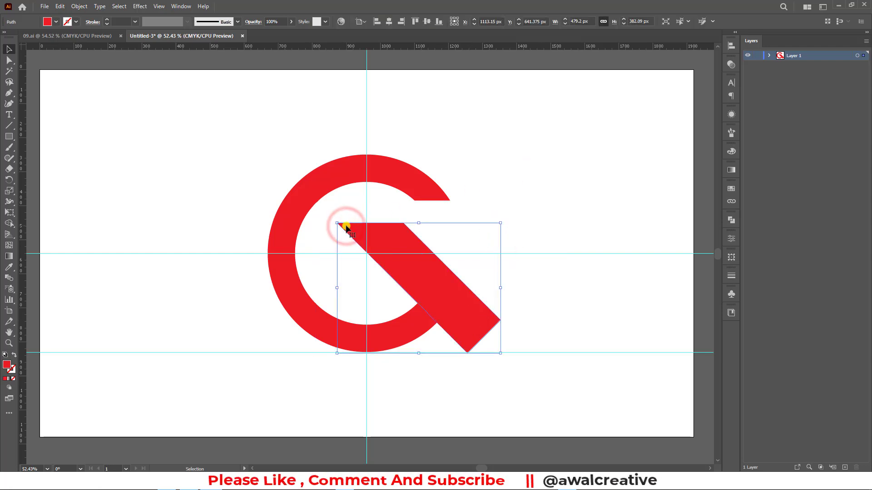
pyautogui.press('Delete')
pyautogui.click(511, 185)
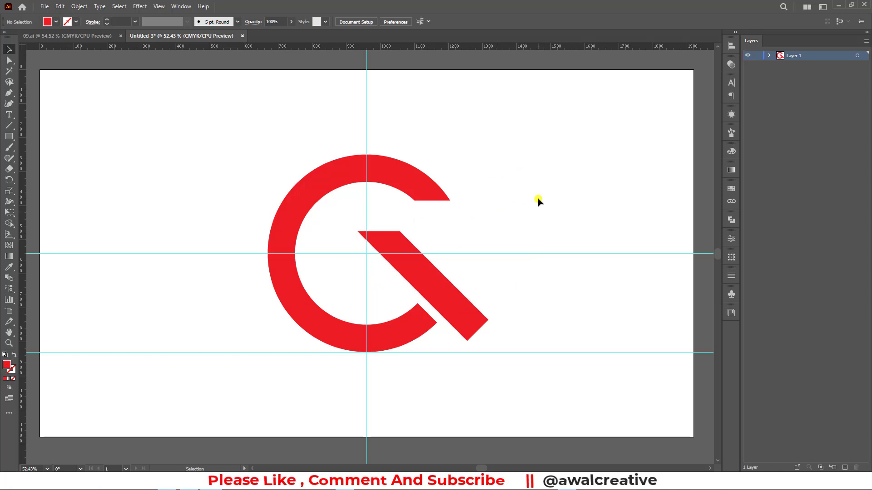
# - Fill the G ring with a green swatch and the diagonal bar with an orange swatch
pyautogui.click(410, 184)
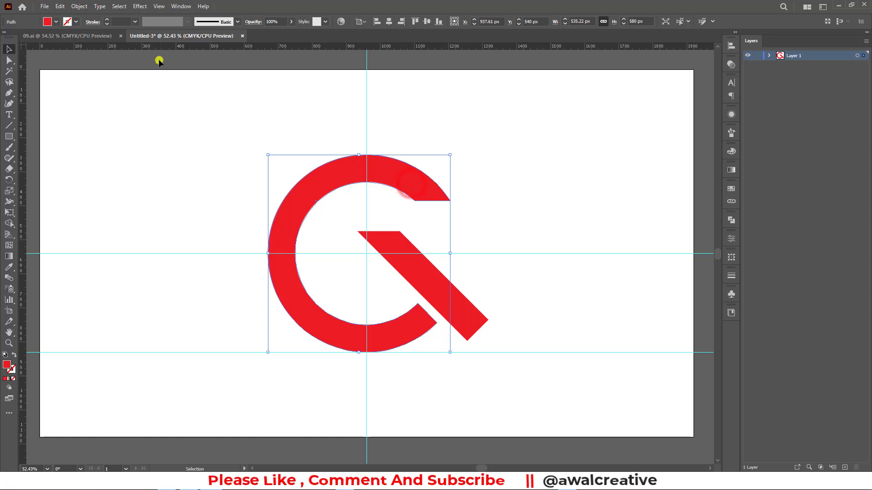
pyautogui.click(56, 21)
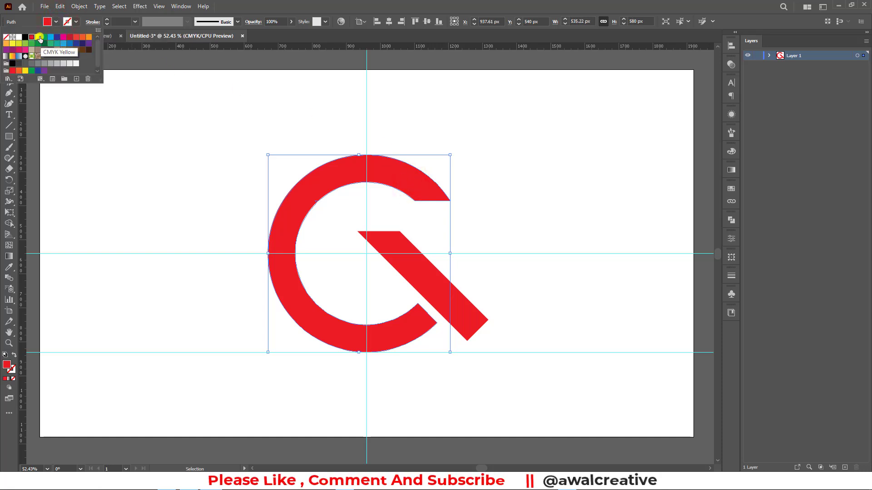
pyautogui.click(44, 37)
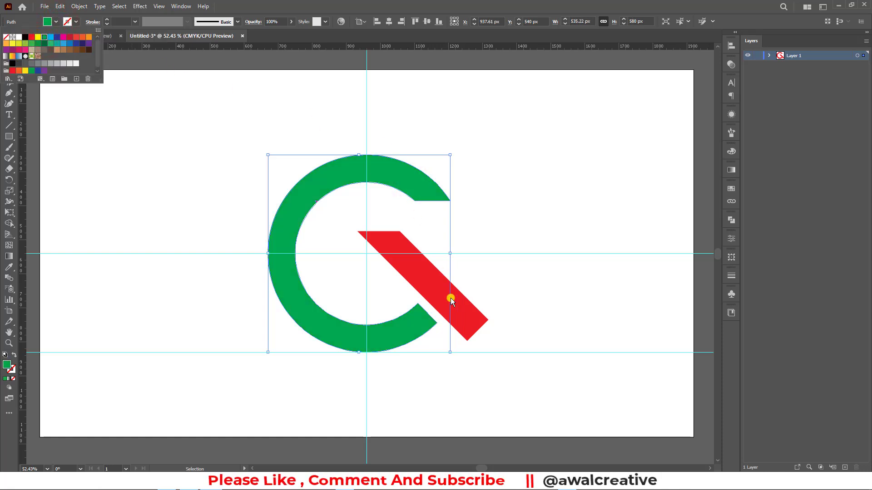
pyautogui.click(471, 304)
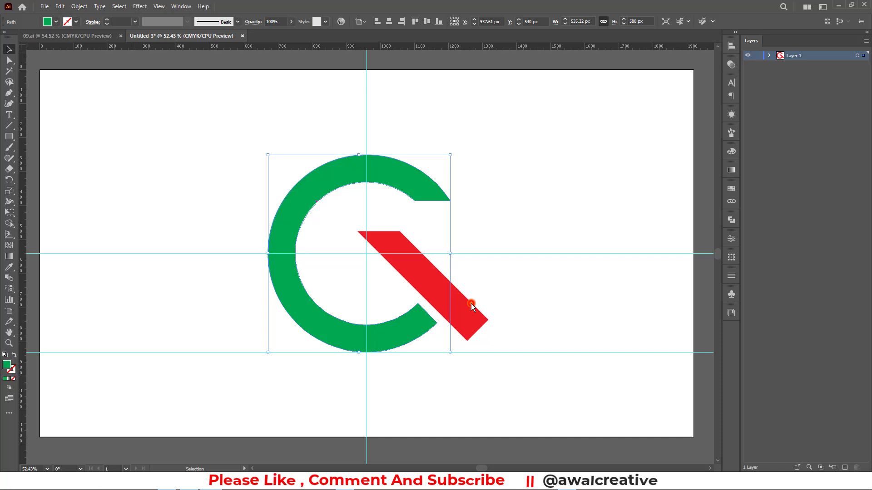
pyautogui.click(56, 21)
pyautogui.click(89, 38)
pyautogui.click(508, 136)
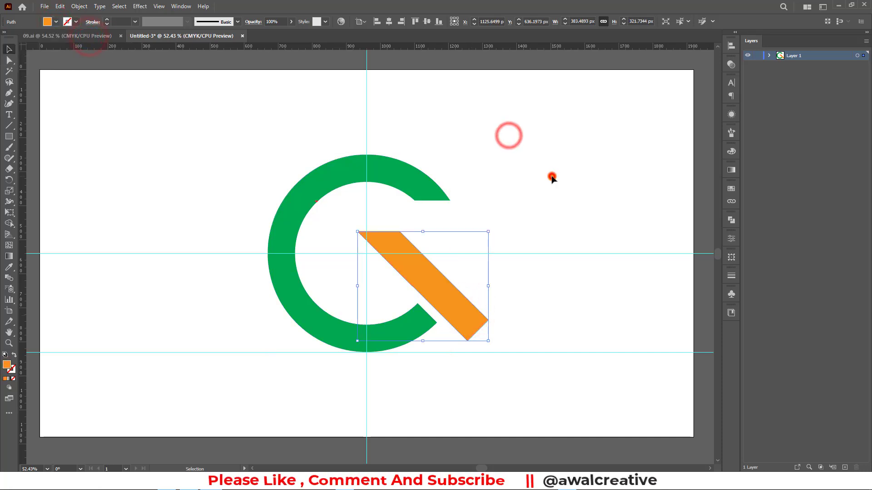
pyautogui.click(550, 176)
pyautogui.scroll(-2, 455, 181)
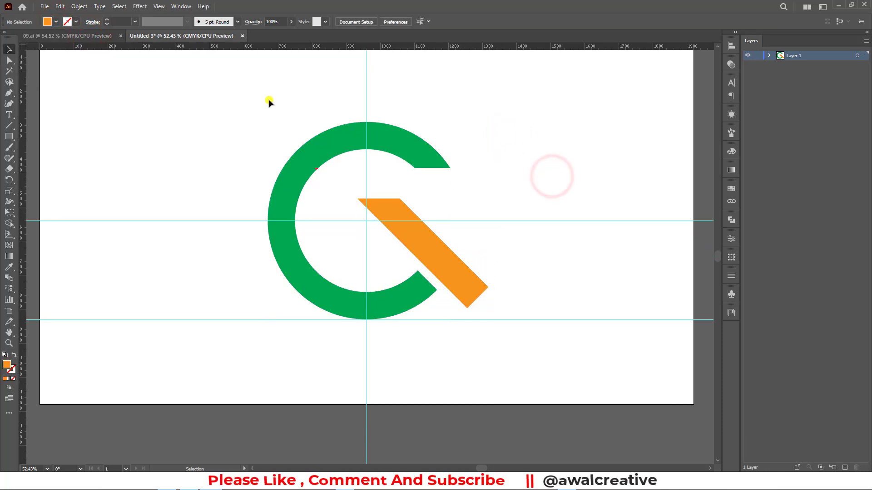
pyautogui.click(10, 125)
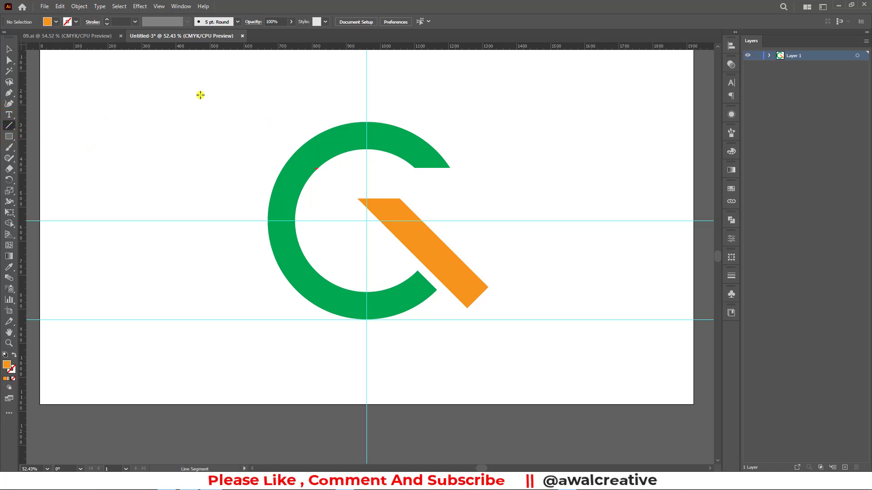
# - Draw a vertical line left of the G with a 1 pt stroke
pyautogui.moveTo(169, 93); pyautogui.dragTo(170, 308)
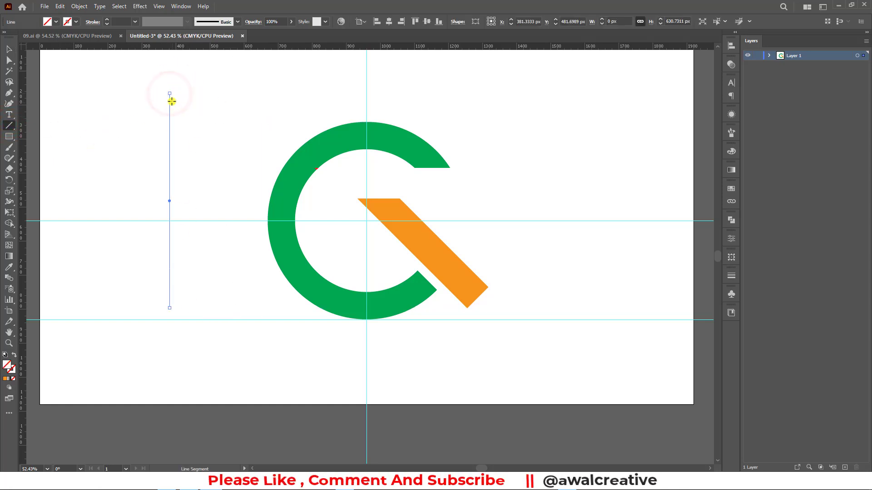
pyautogui.click(133, 23)
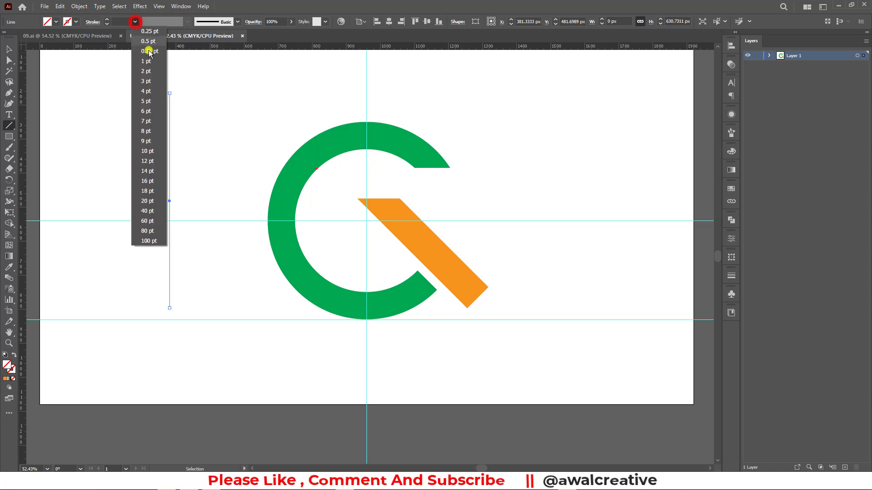
pyautogui.click(149, 60)
pyautogui.scroll(2, 242, 72)
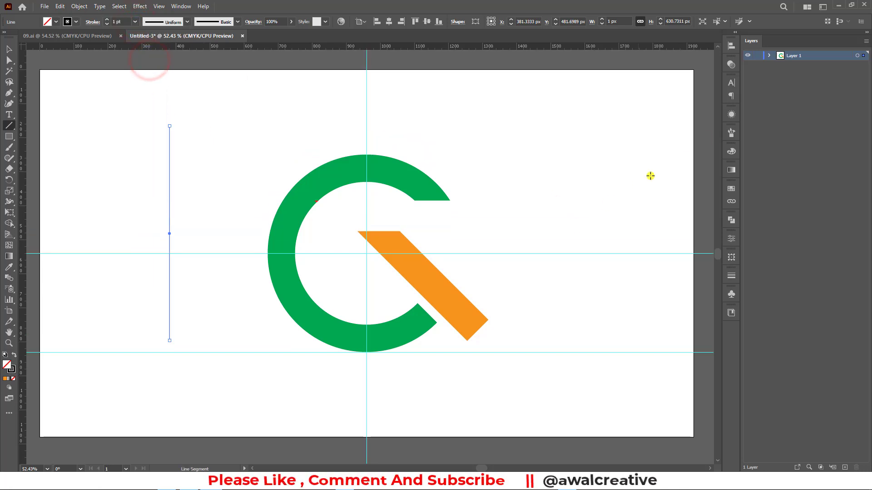
# - Rotate the line to 40° and centre it horizontally and vertically on the artboard
pyautogui.click(730, 257)
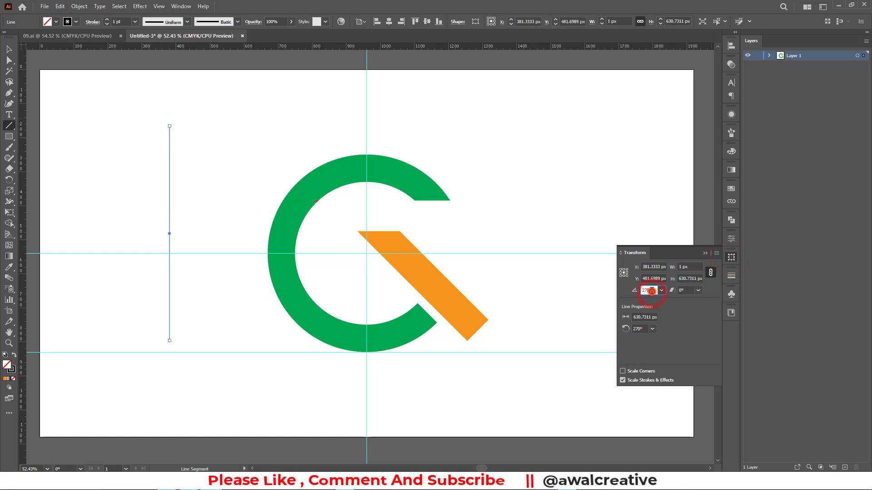
pyautogui.doubleClick(652, 290)
pyautogui.write('40')
pyautogui.press('Return')
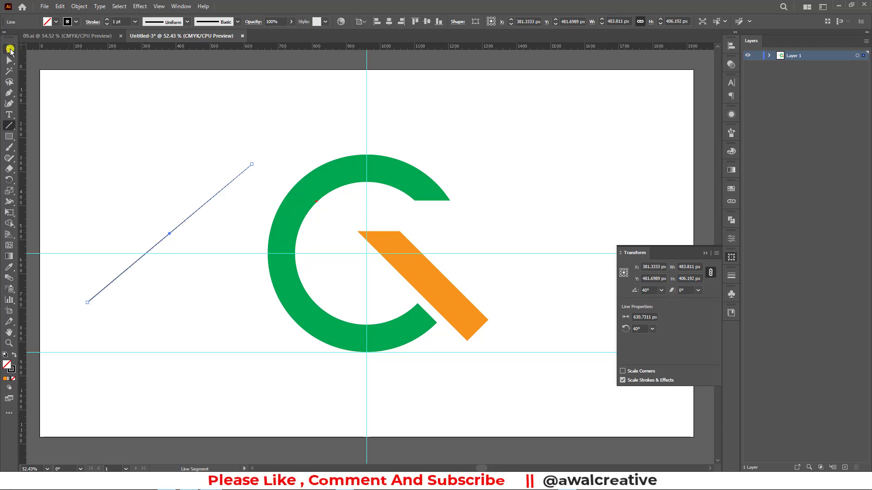
pyautogui.click(9, 49)
pyautogui.click(388, 22)
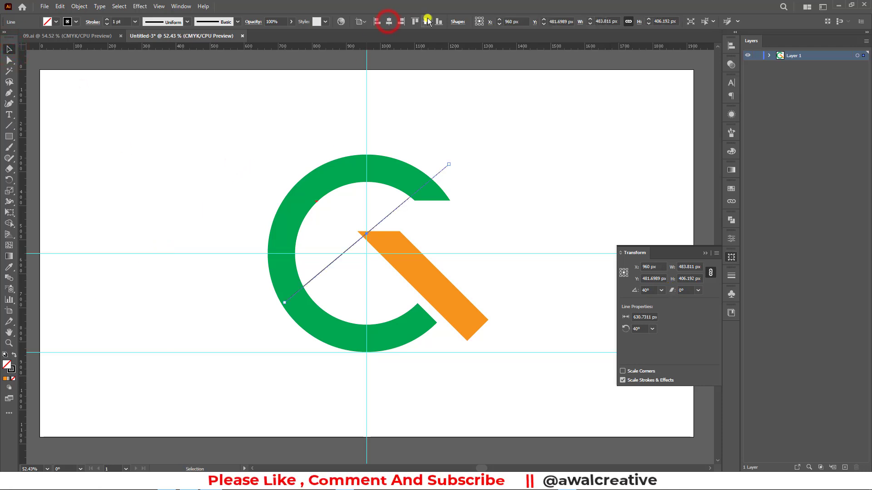
pyautogui.click(427, 22)
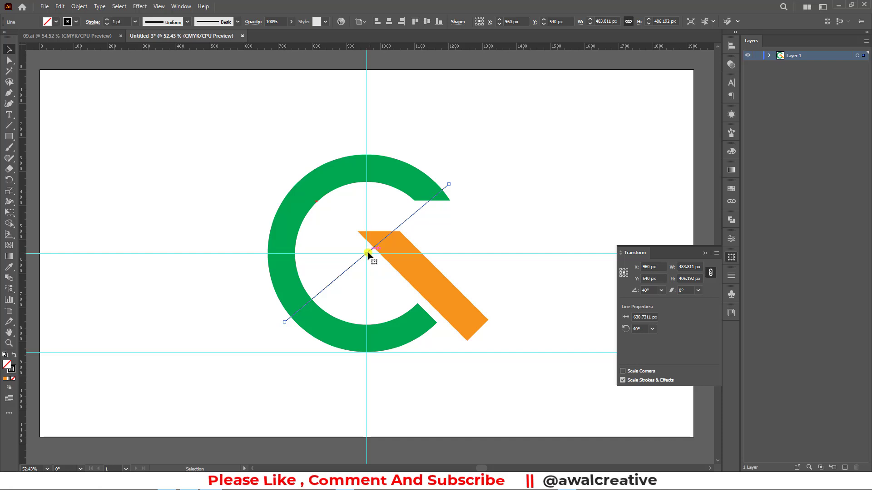
pyautogui.press('a')
pyautogui.press('v')
pyautogui.click(435, 226)
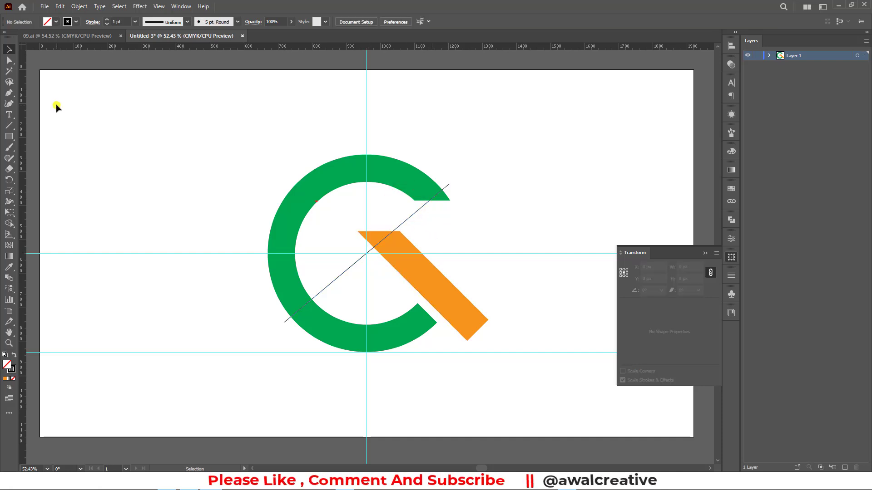
# - Select the green ring's path and undo the line's recent changes
pyautogui.moveTo(11, 95); pyautogui.dragTo(36, 97)
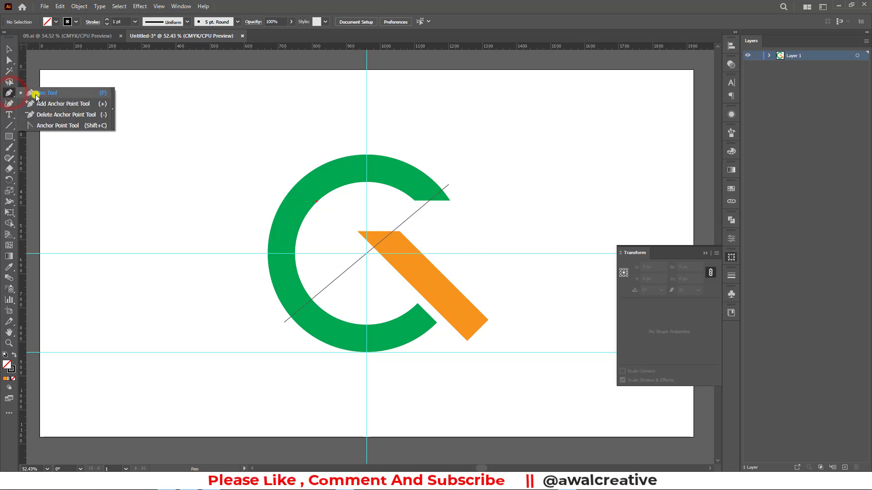
pyautogui.click(38, 94)
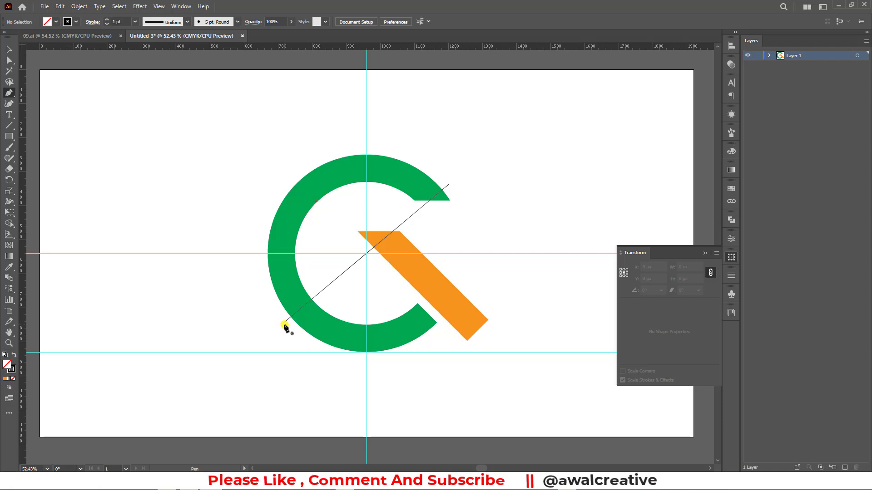
pyautogui.click(444, 189)
pyautogui.press('a')
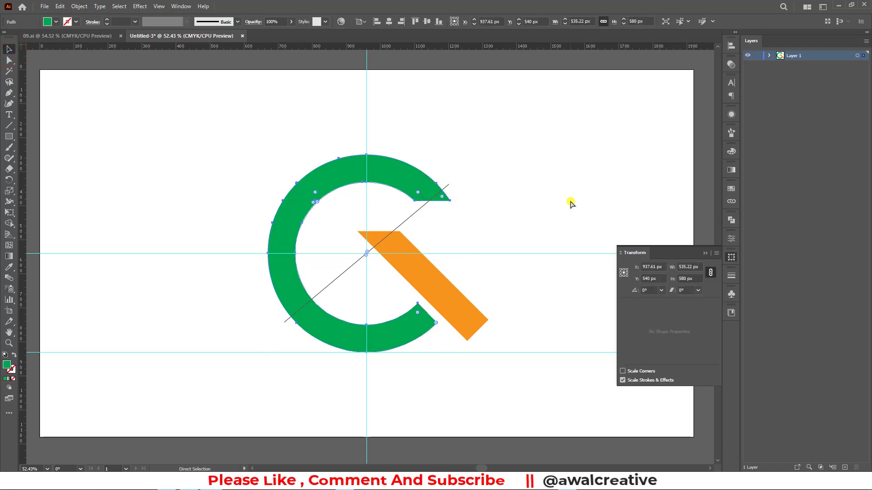
pyautogui.hotkey('ctrl', 'z')
pyautogui.hotkey('ctrl', 'z')
pyautogui.hotkey('ctrl', 'z')
pyautogui.hotkey('ctrl', 'z')
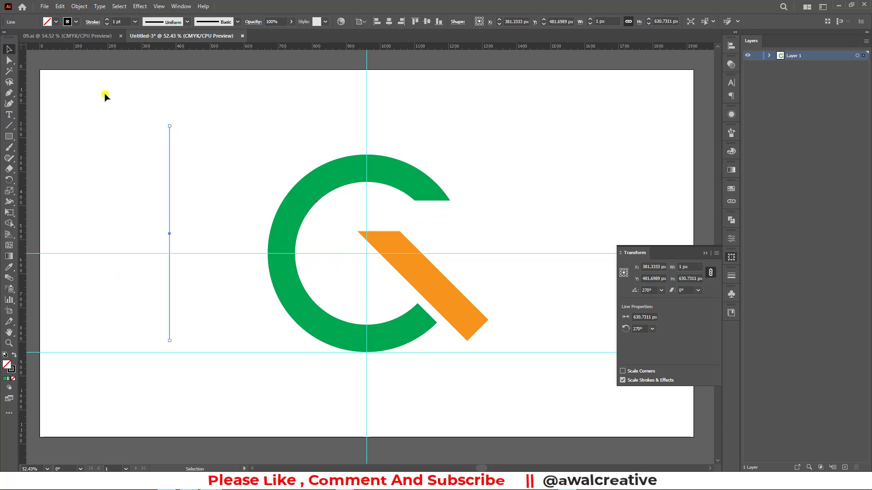
# - Drag the vertical line's end anchors out to make it 1024 px long
pyautogui.click(10, 59)
pyautogui.click(135, 107)
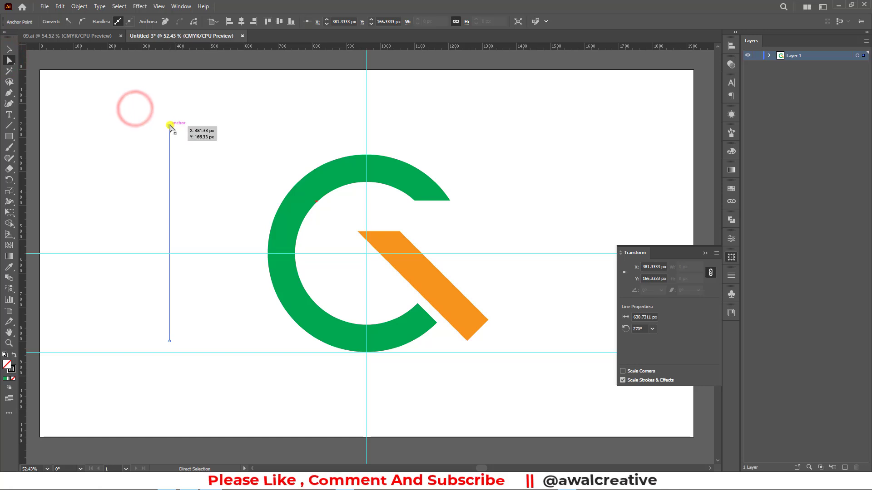
pyautogui.click(170, 126)
pyautogui.moveTo(152, 120); pyautogui.dragTo(210, 156)
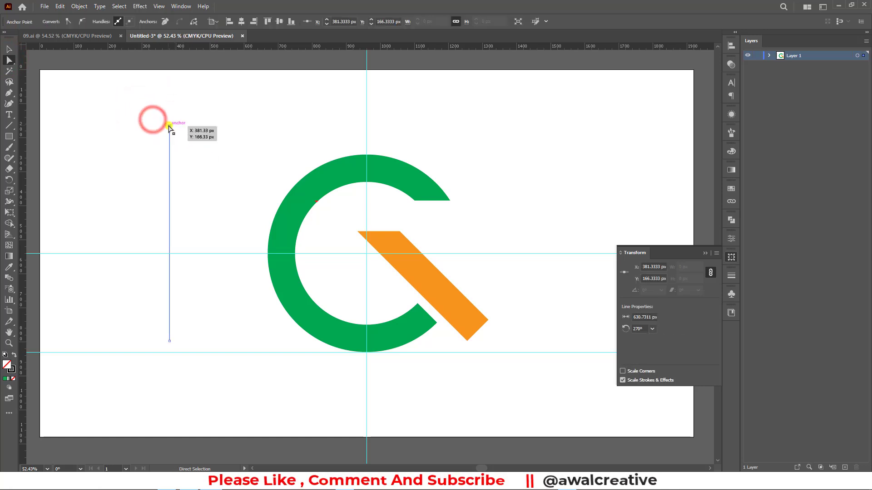
pyautogui.click(170, 126)
pyautogui.moveTo(171, 127); pyautogui.dragTo(170, 59)
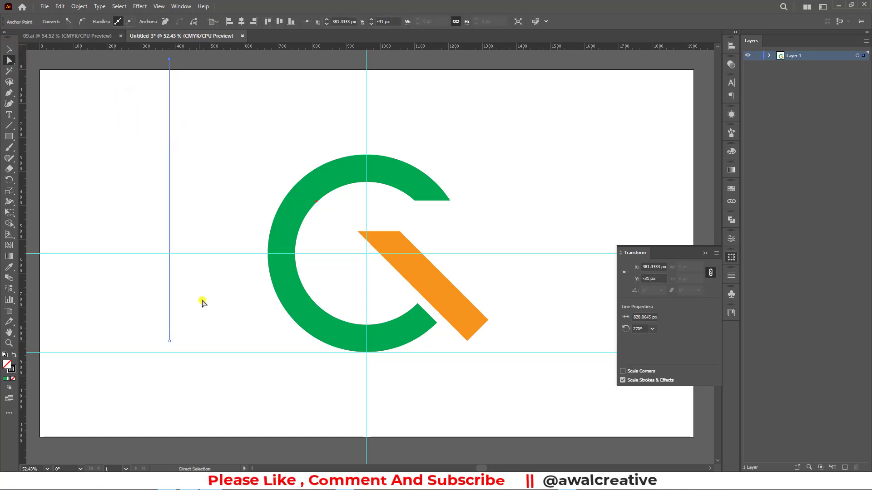
pyautogui.click(147, 330)
pyautogui.click(169, 340)
pyautogui.moveTo(170, 340); pyautogui.dragTo(169, 407)
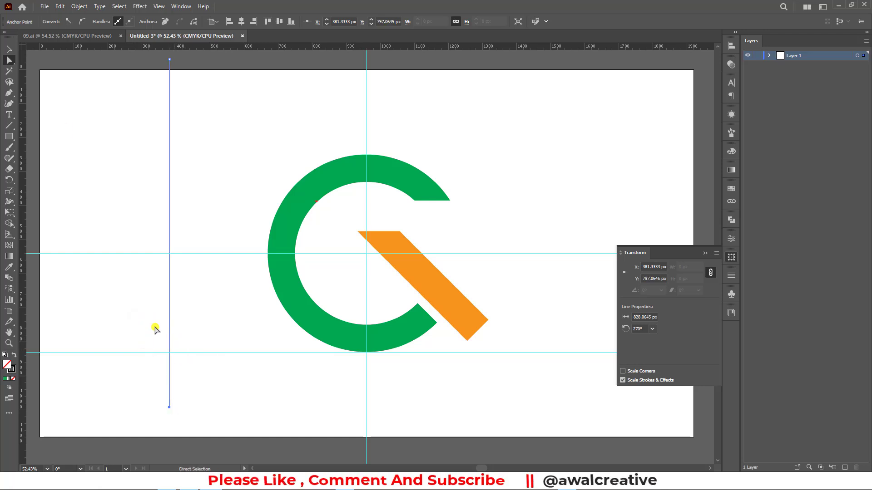
# - Rotate the line 40° and centre it on the artboard
pyautogui.click(10, 50)
pyautogui.moveTo(111, 110); pyautogui.dragTo(253, 162)
pyautogui.write('40')
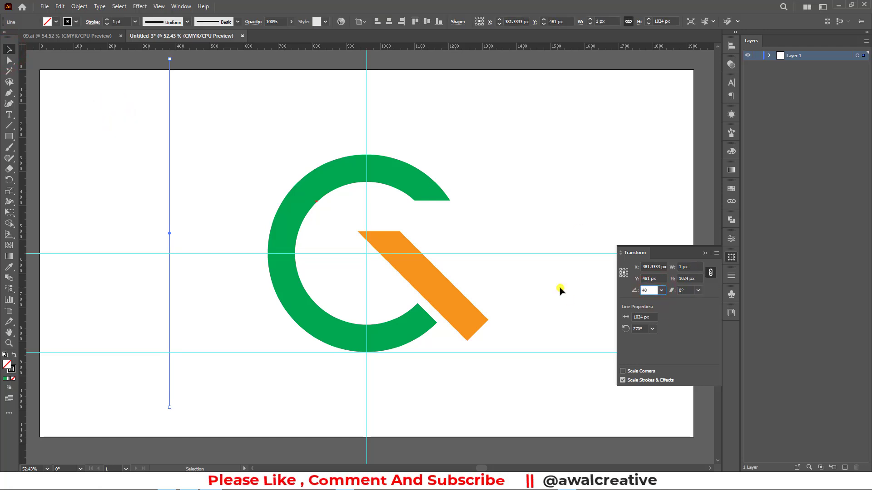
pyautogui.press('Return')
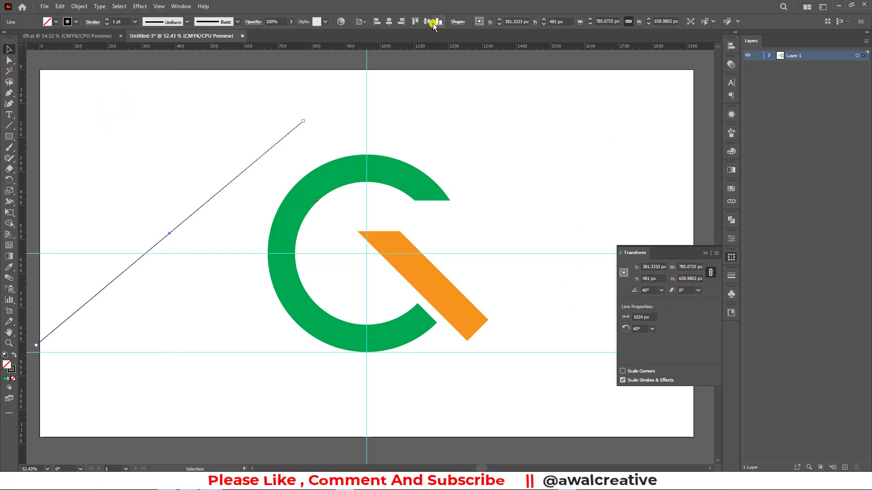
pyautogui.click(429, 23)
pyautogui.click(389, 23)
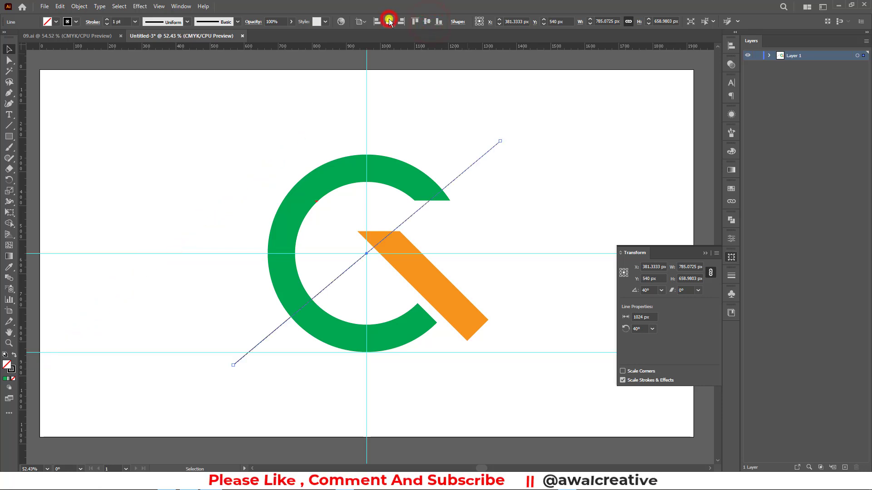
pyautogui.click(598, 187)
pyautogui.moveTo(468, 120); pyautogui.dragTo(559, 191)
pyautogui.press('a')
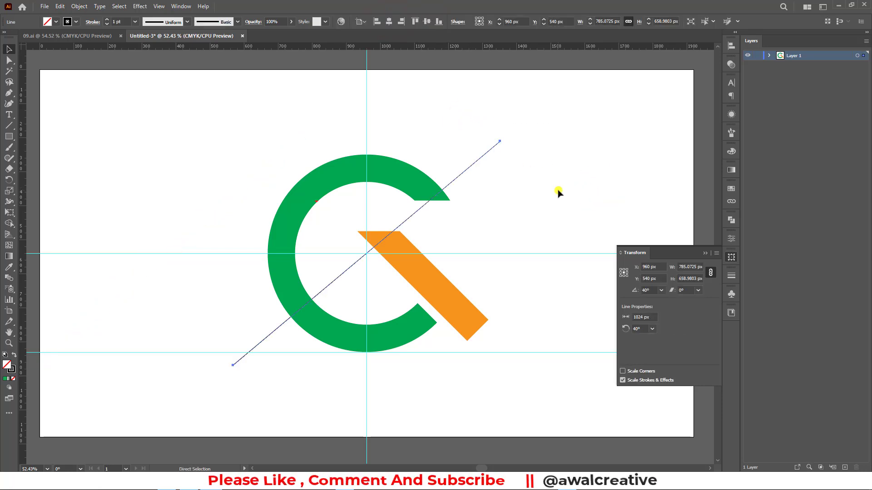
pyautogui.press('v')
pyautogui.click(558, 192)
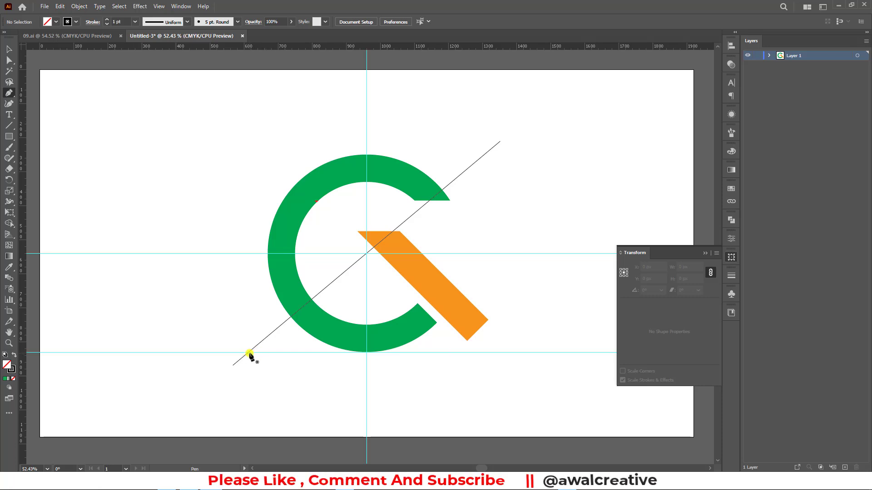
# - Trace a closed roof-shaped path from the line's lower end to the G's centre
pyautogui.click(249, 353)
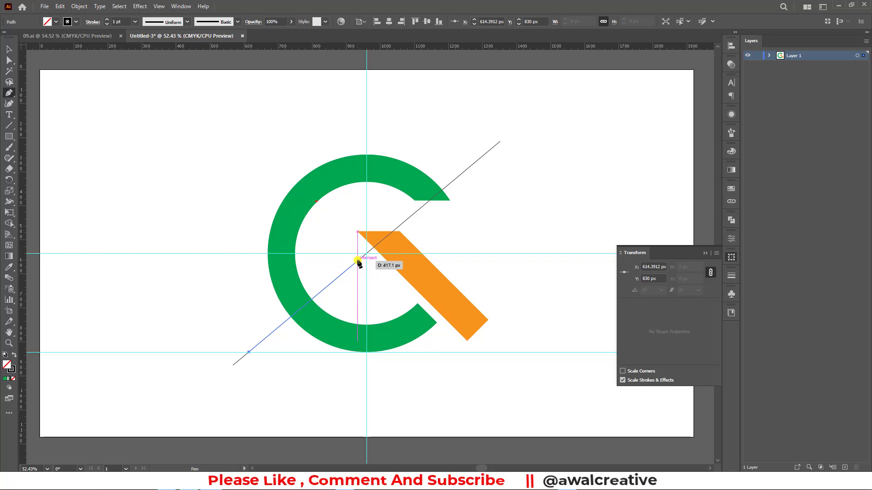
pyautogui.click(357, 260)
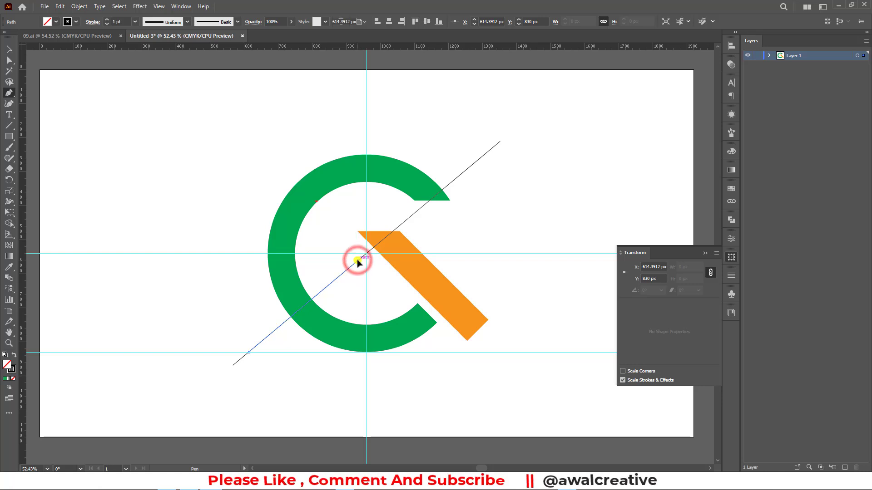
pyautogui.hotkey('ctrl', 'z')
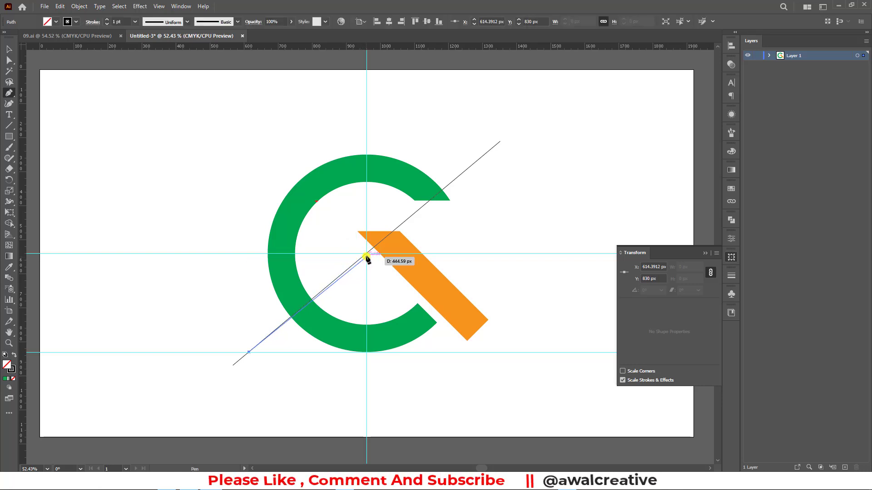
pyautogui.click(366, 253)
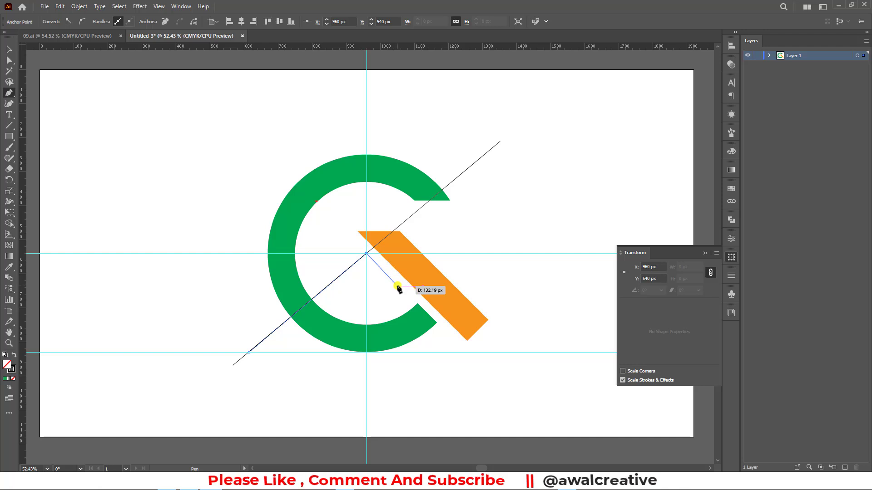
pyautogui.click(397, 286)
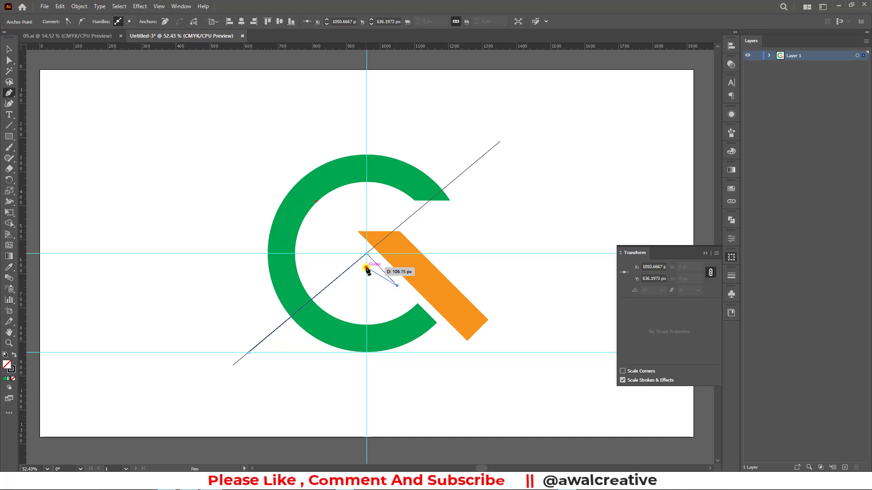
pyautogui.click(366, 267)
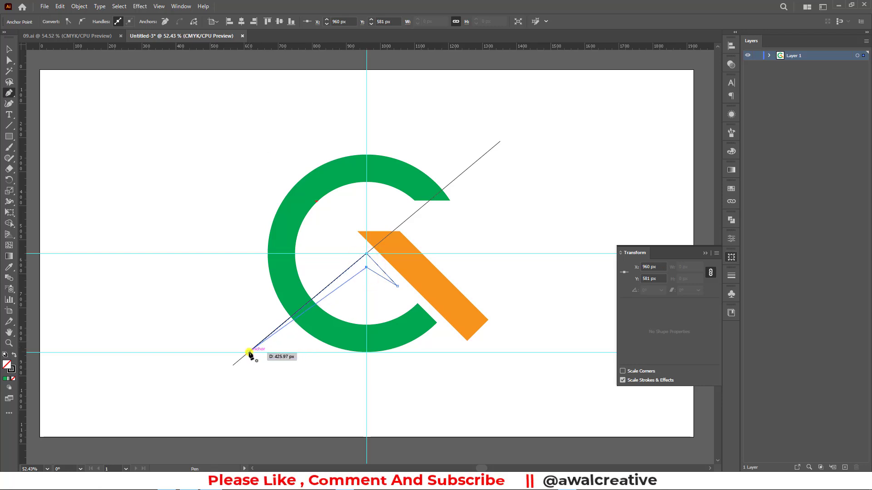
pyautogui.click(250, 353)
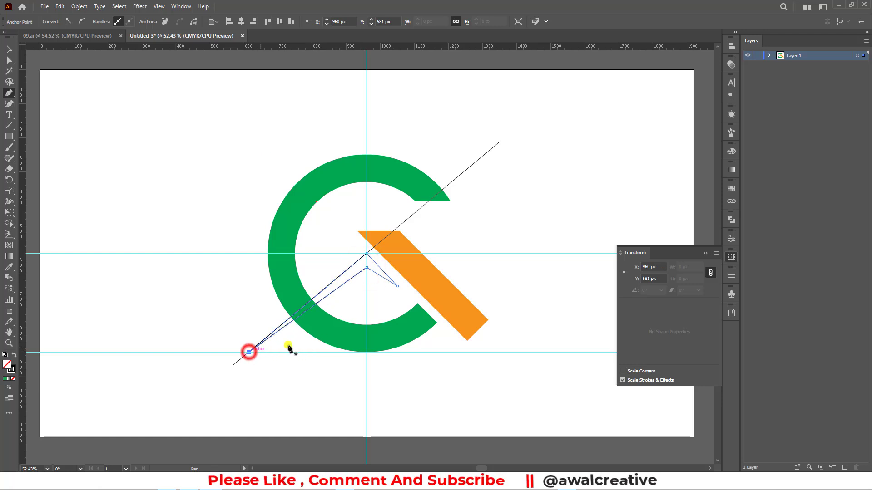
pyautogui.click(9, 49)
pyautogui.moveTo(192, 108); pyautogui.dragTo(219, 109)
pyautogui.click(472, 140)
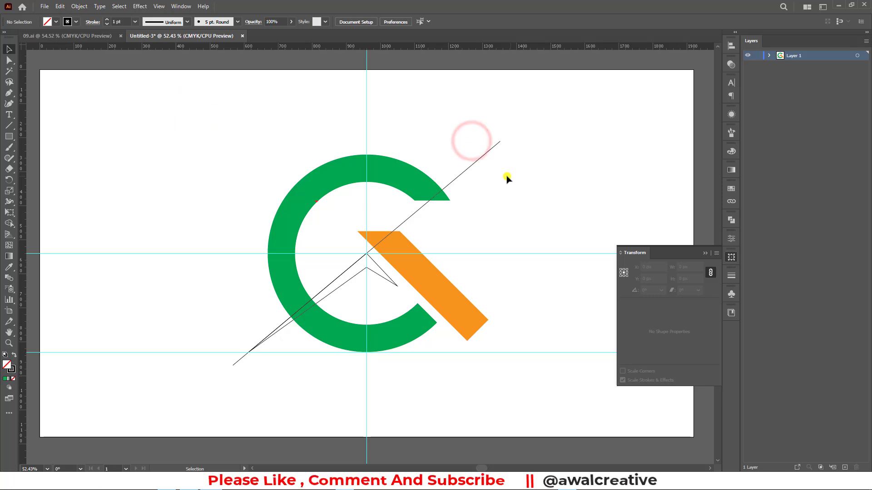
# - Unlock all, then delete the vertical and horizontal guides and the long diagonal line
pyautogui.click(67, 10)
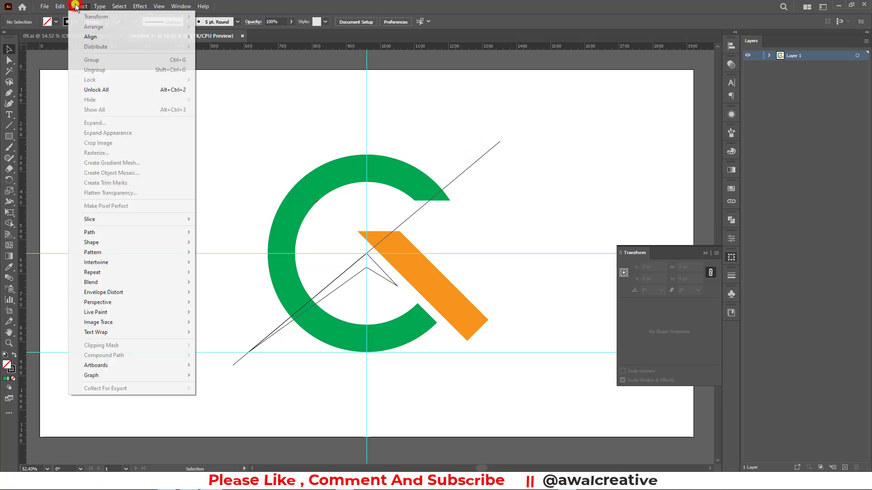
pyautogui.click(100, 90)
pyautogui.click(488, 116)
pyautogui.moveTo(292, 103); pyautogui.dragTo(429, 123)
pyautogui.press('Delete')
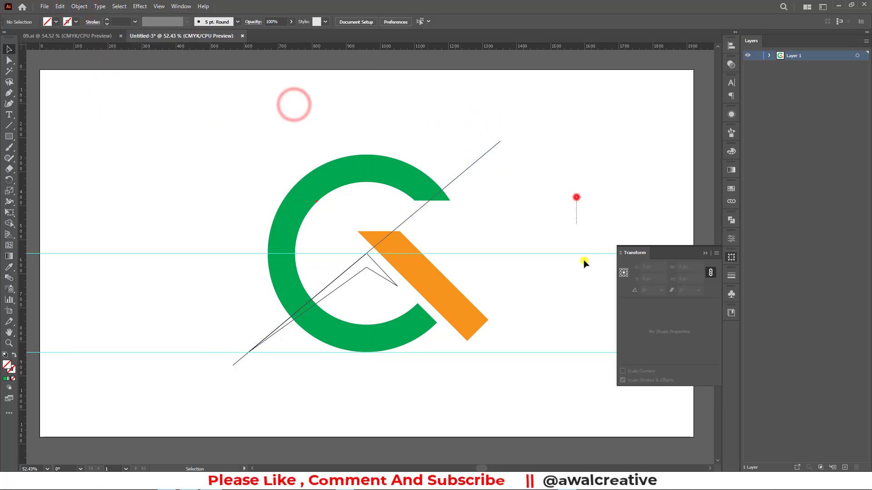
pyautogui.moveTo(576, 196); pyautogui.dragTo(584, 261)
pyautogui.press('Delete')
pyautogui.moveTo(474, 135); pyautogui.dragTo(531, 201)
pyautogui.press('Delete')
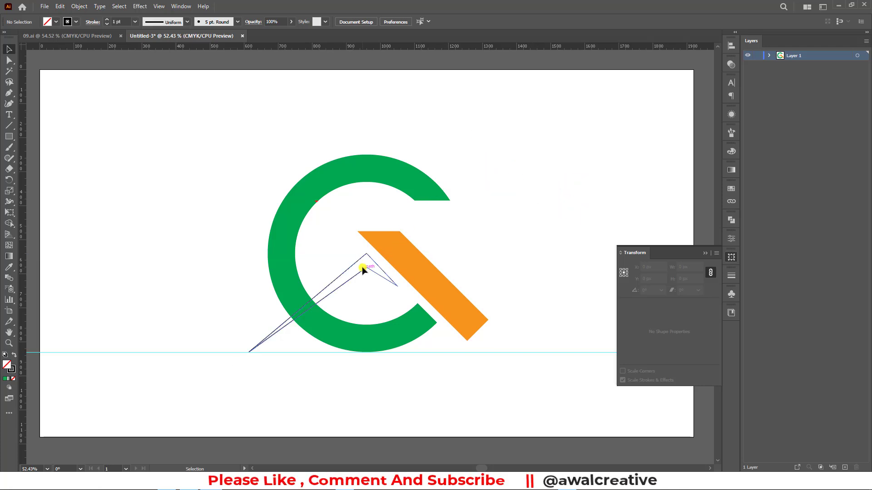
# - Give the roof shape an orange fill and no stroke
pyautogui.click(361, 258)
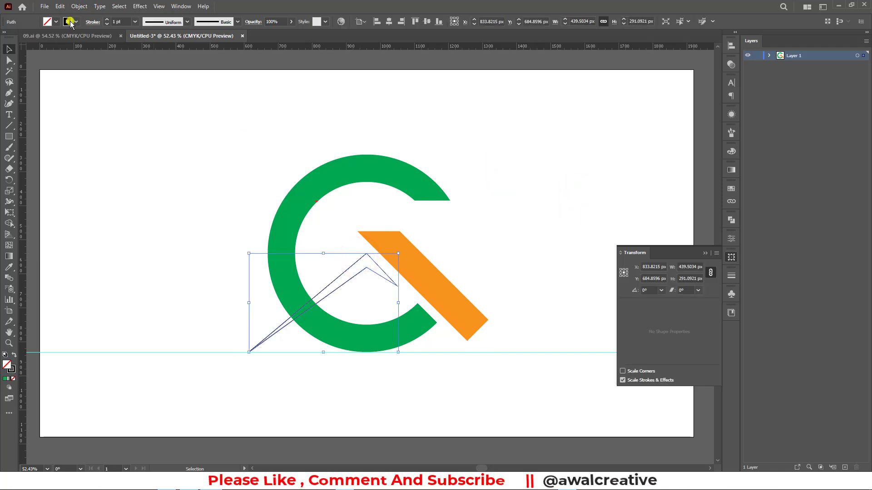
pyautogui.click(56, 21)
pyautogui.click(89, 38)
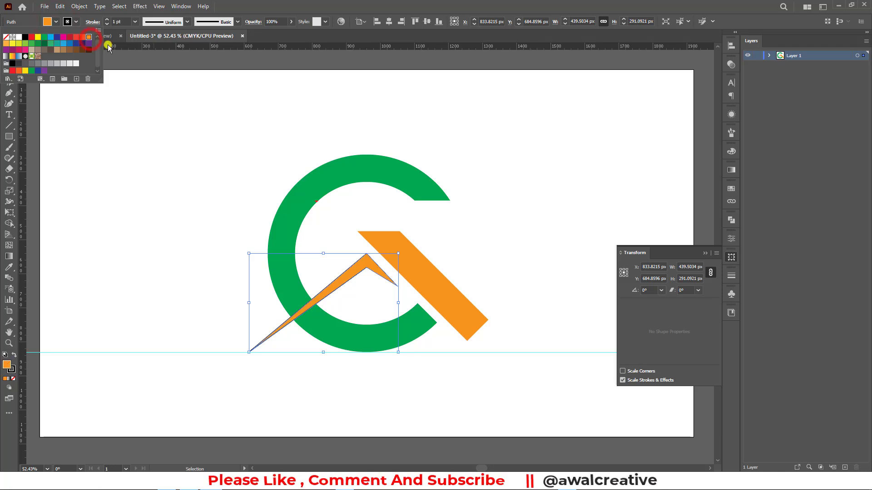
pyautogui.click(305, 3)
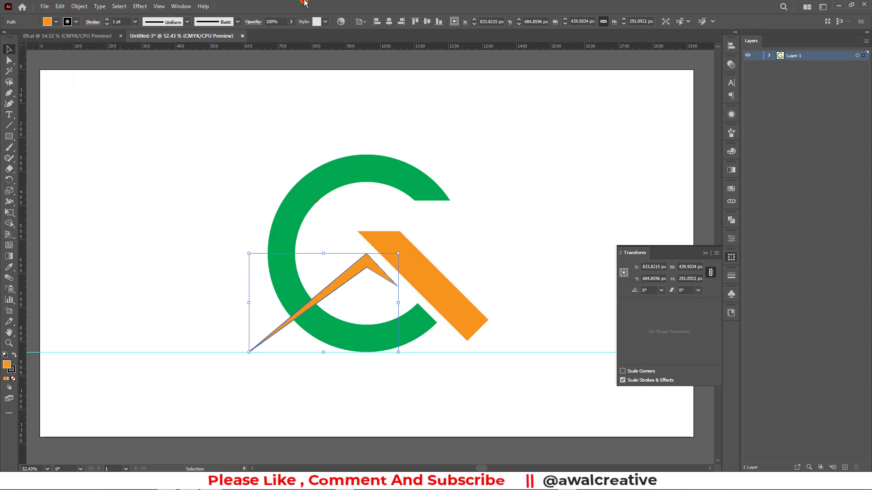
pyautogui.click(76, 21)
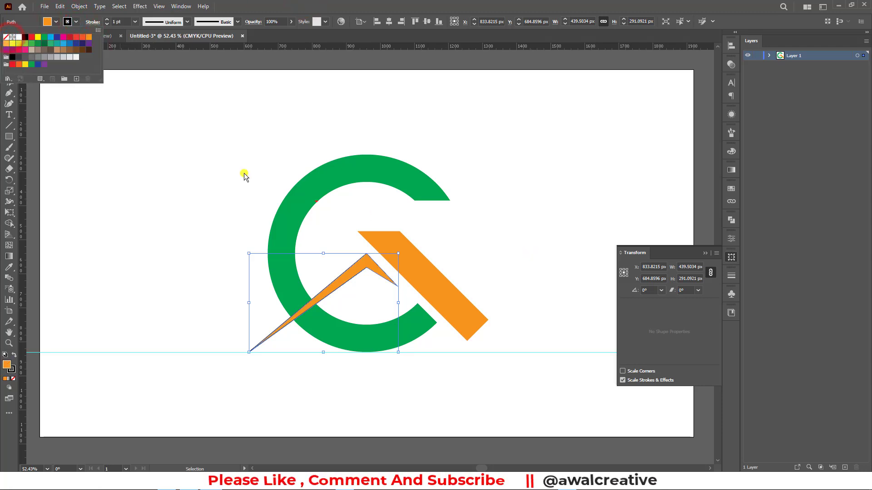
pyautogui.click(253, 187)
pyautogui.click(469, 230)
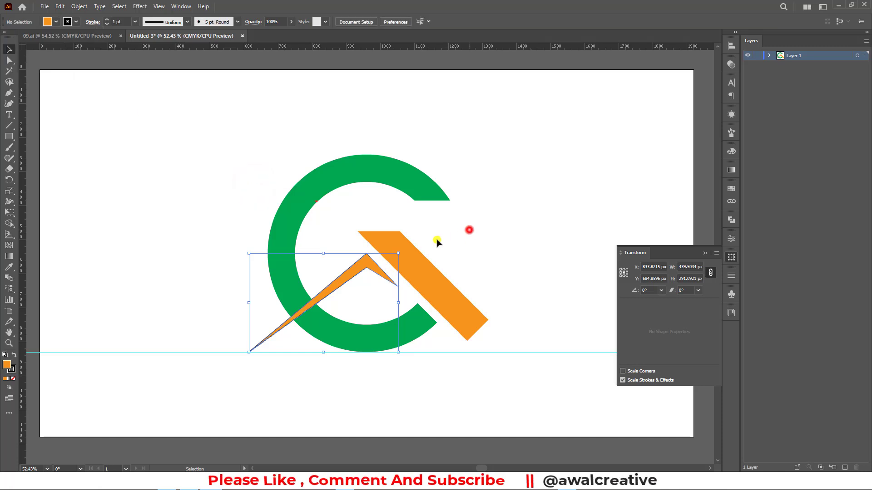
pyautogui.click(361, 271)
pyautogui.click(76, 22)
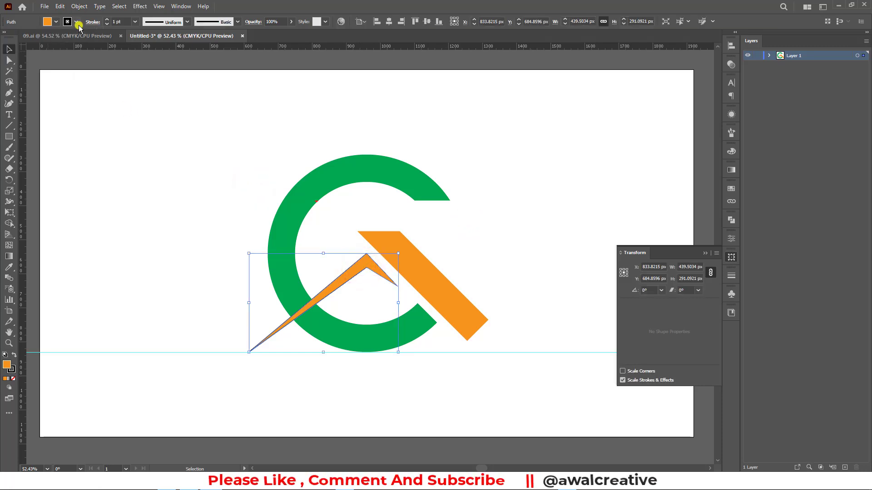
pyautogui.click(6, 37)
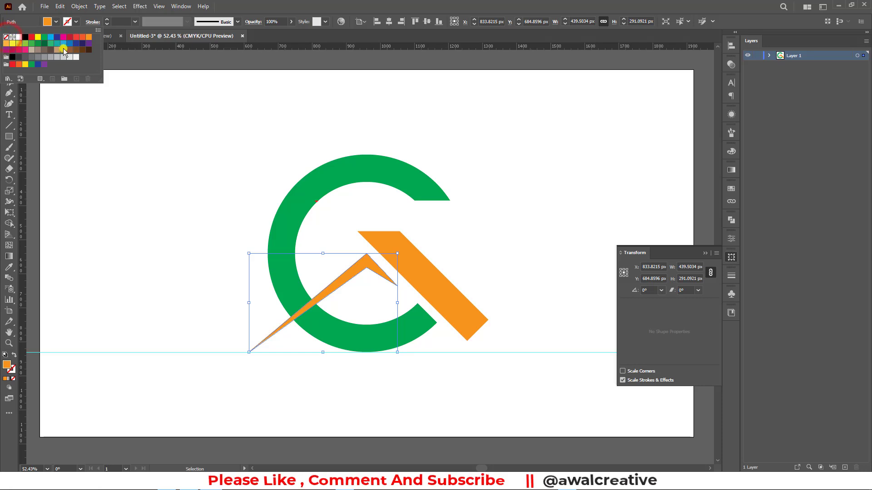
pyautogui.click(79, 6)
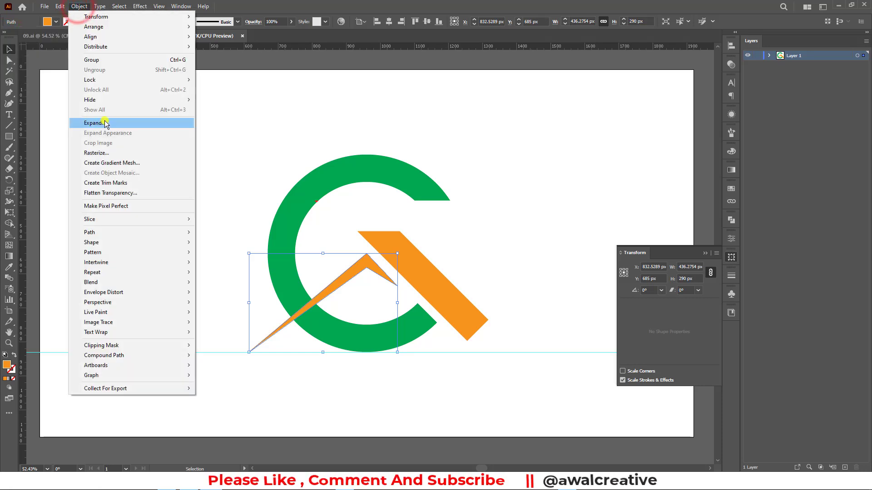
# - Offset the orange chevron's path by 9 px
pyautogui.click(124, 233)
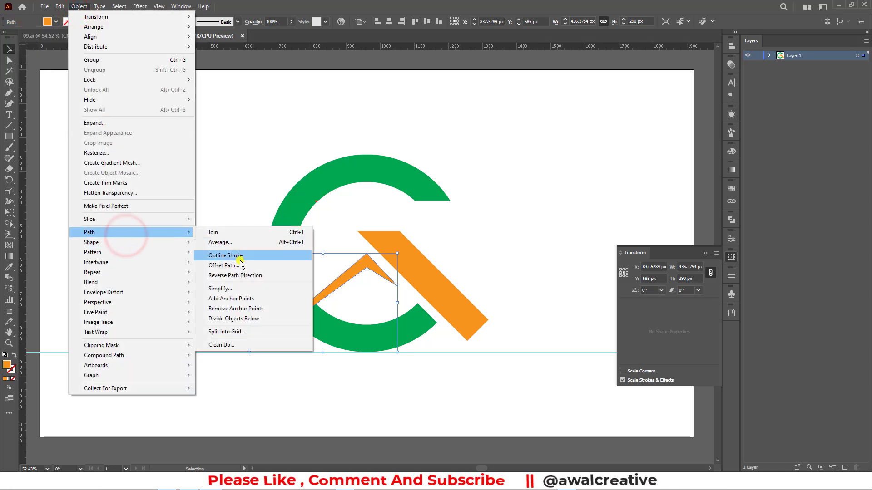
pyautogui.click(236, 266)
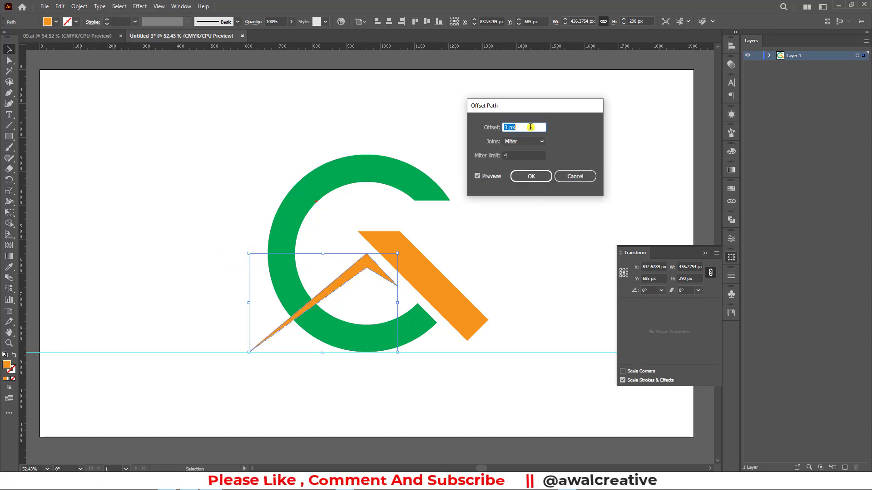
pyautogui.press('Up')
pyautogui.press('Up')
pyautogui.press('Up')
pyautogui.press('Up')
pyautogui.press('Up')
pyautogui.press('Up')
pyautogui.press('Up')
pyautogui.press('Up')
pyautogui.press('Up')
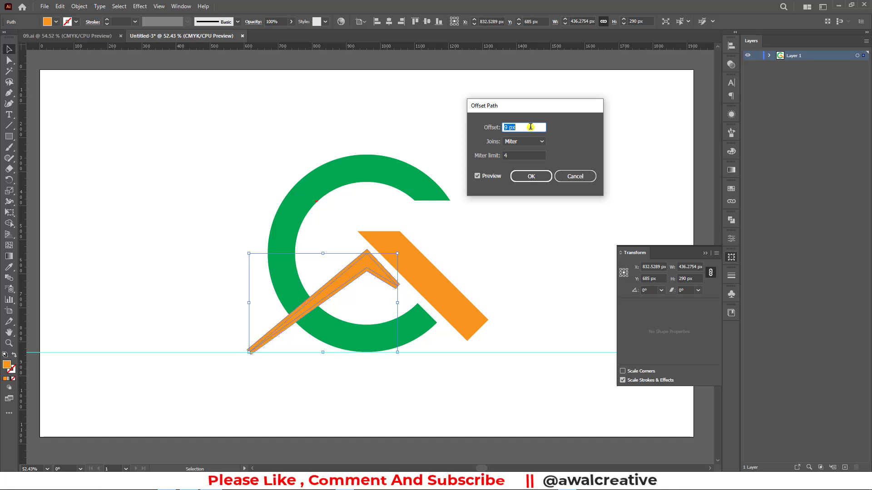
pyautogui.press('Up')
pyautogui.click(533, 175)
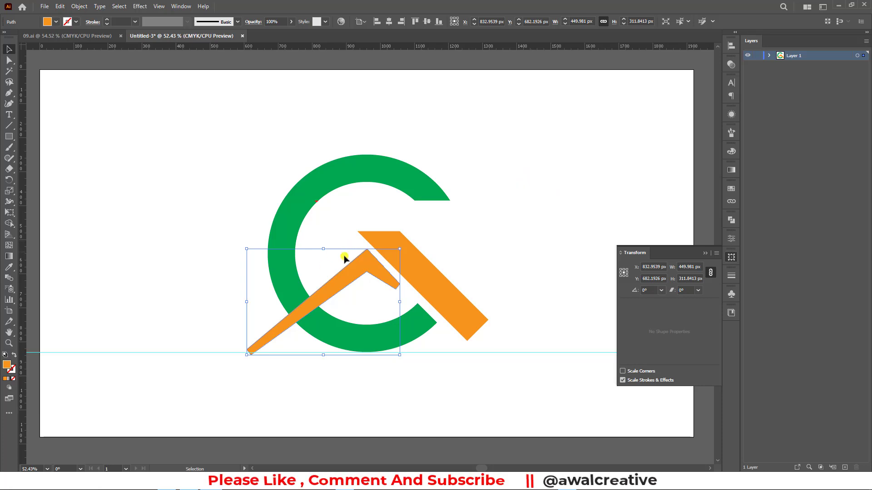
# - Select the whole logo and merge the chevron pieces into one orange shape with Shape Builder
pyautogui.moveTo(212, 179); pyautogui.dragTo(498, 410)
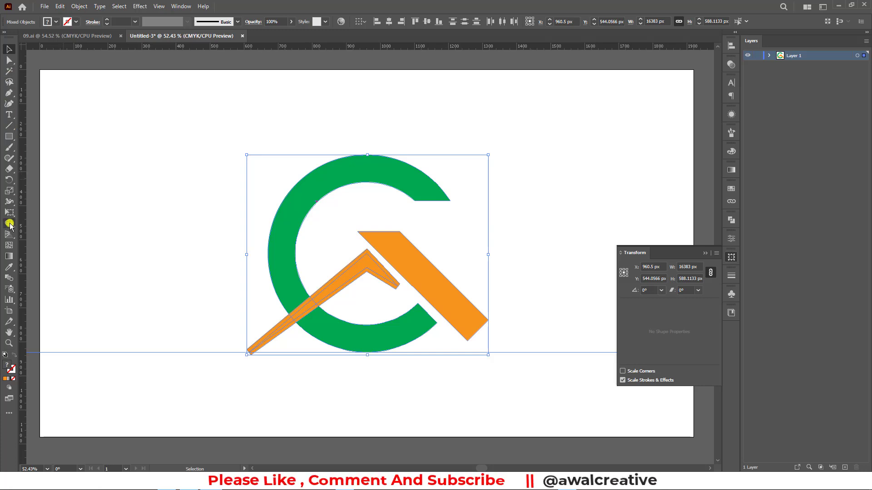
pyautogui.click(9, 224)
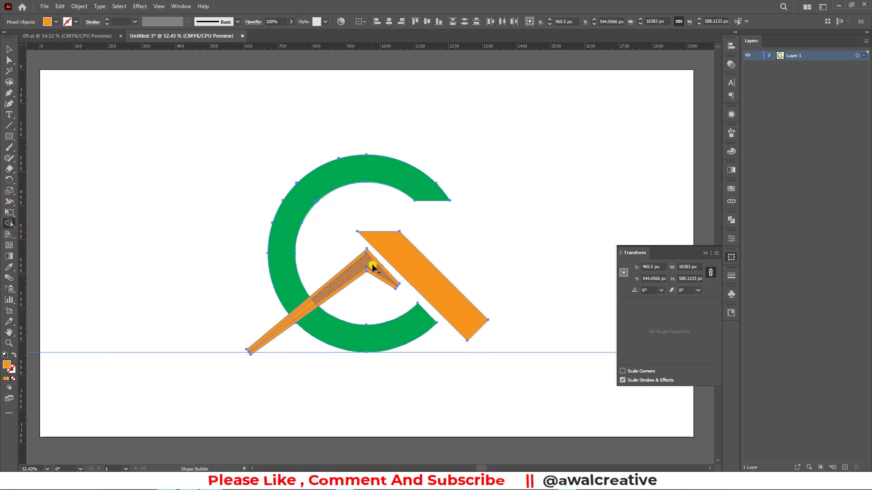
pyautogui.moveTo(370, 264); pyautogui.dragTo(287, 321)
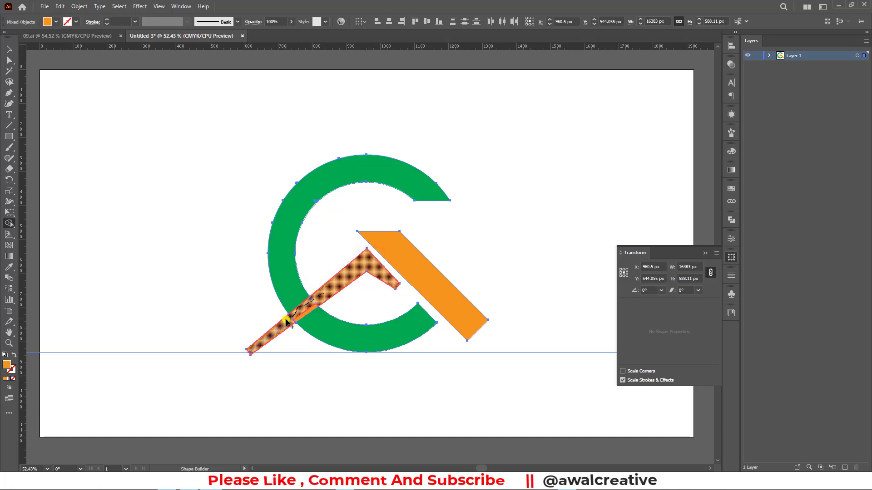
pyautogui.moveTo(297, 320); pyautogui.dragTo(378, 272)
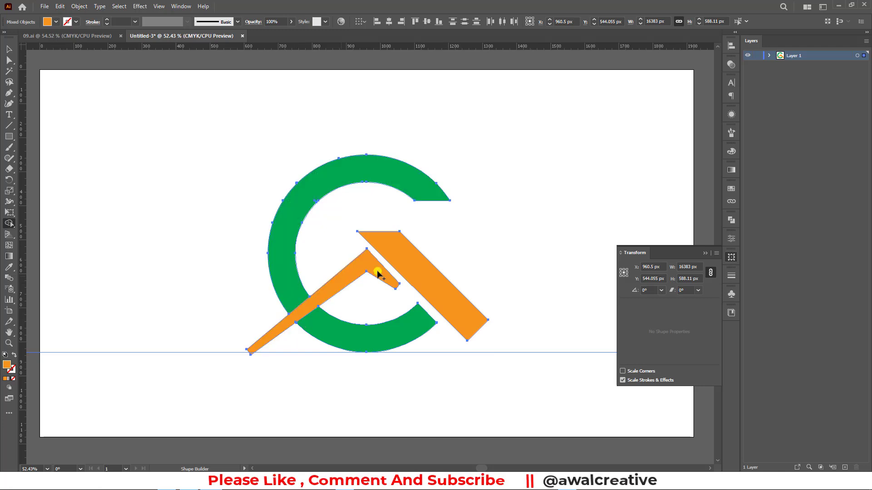
pyautogui.click(8, 50)
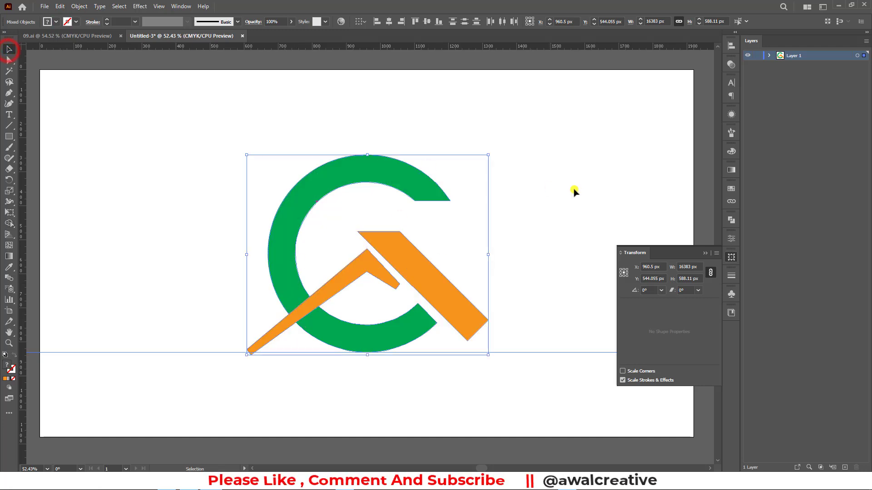
pyautogui.click(576, 189)
pyautogui.click(370, 267)
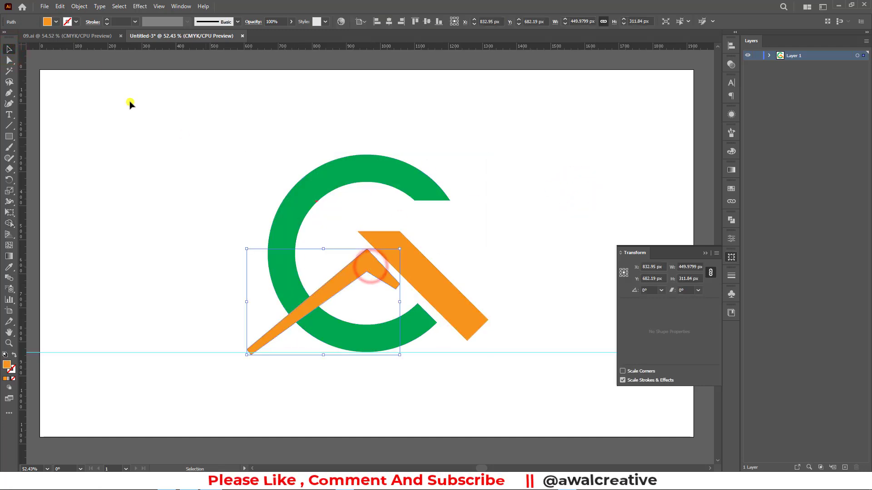
# - Offset the orange chevron's path by 10 px
pyautogui.click(79, 6)
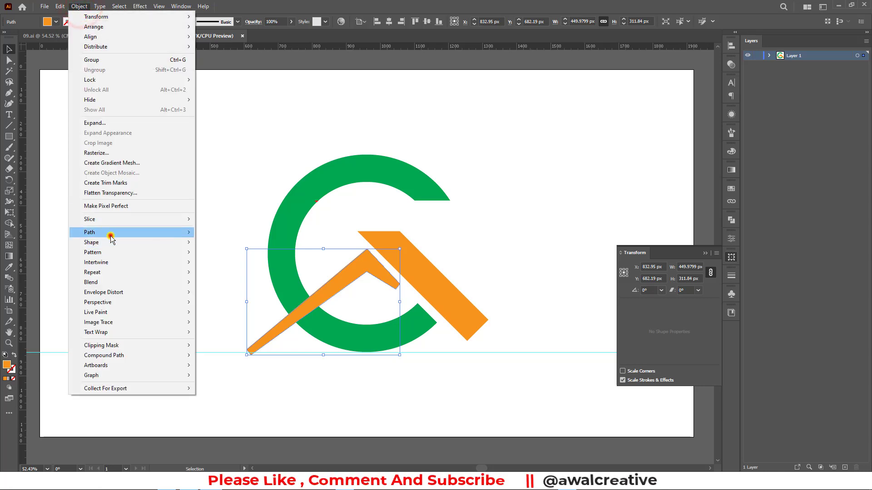
pyautogui.click(111, 232)
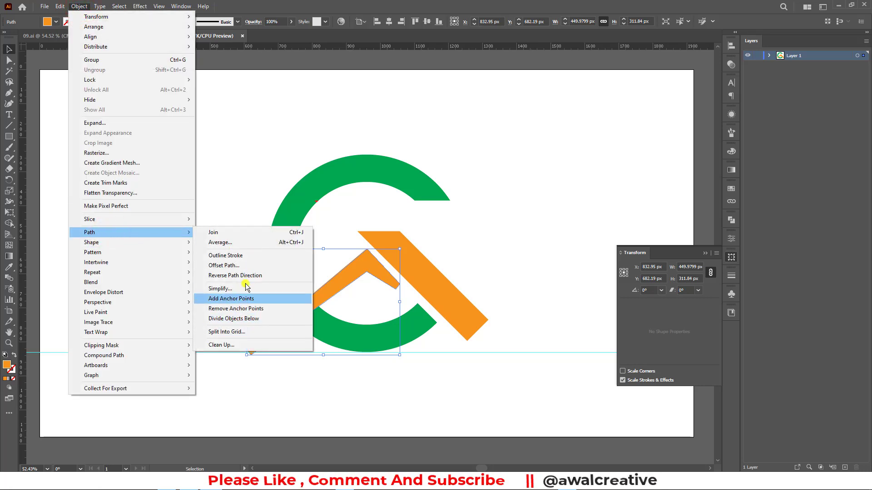
pyautogui.click(233, 266)
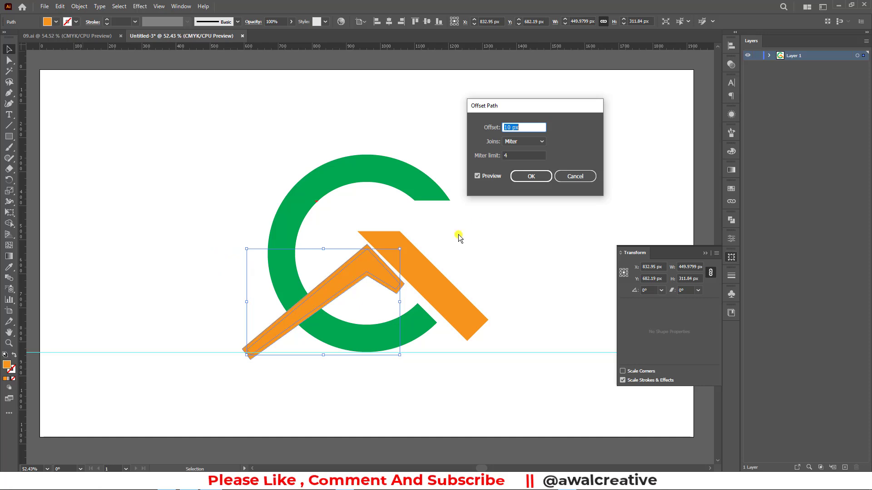
pyautogui.click(532, 177)
# - Merge the offset outline and thin strips into the chevron's lower-left arm with Shape Builder
pyautogui.moveTo(195, 171); pyautogui.dragTo(512, 347)
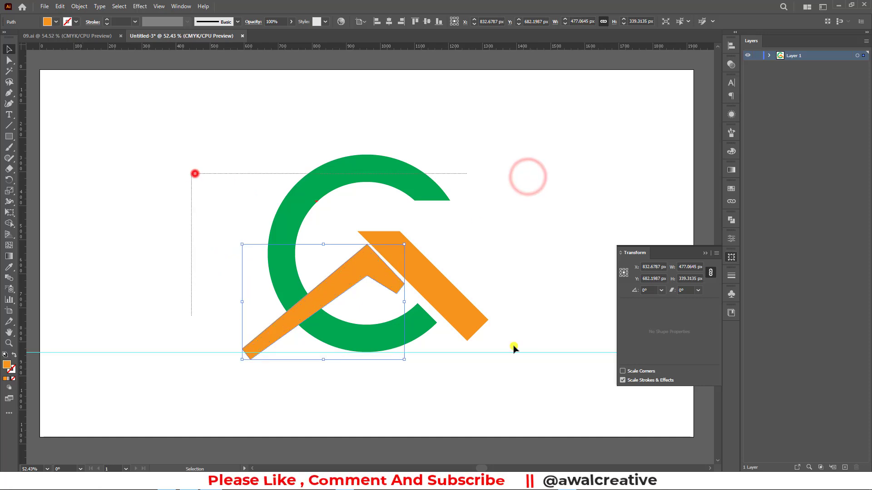
pyautogui.click(9, 223)
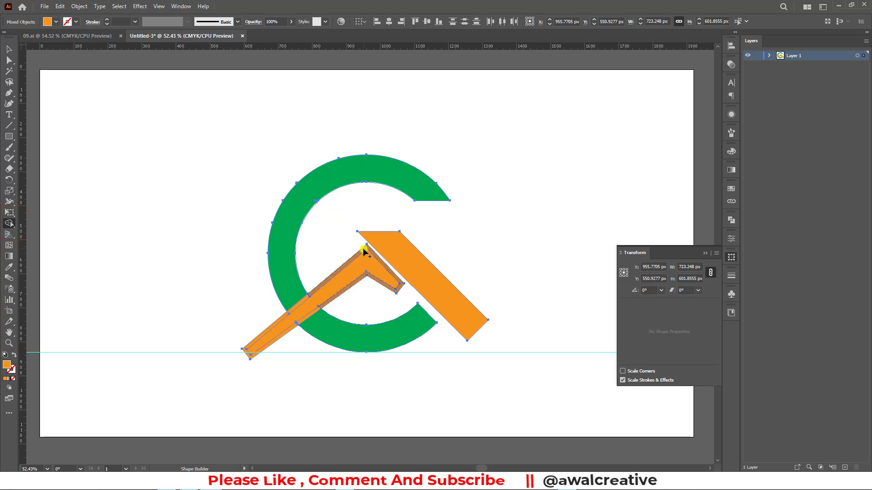
pyautogui.moveTo(364, 251)
pyautogui.mouseDown()
pyautogui.moveTo(304, 296)
pyautogui.moveTo(291, 335)
pyautogui.mouseUp()
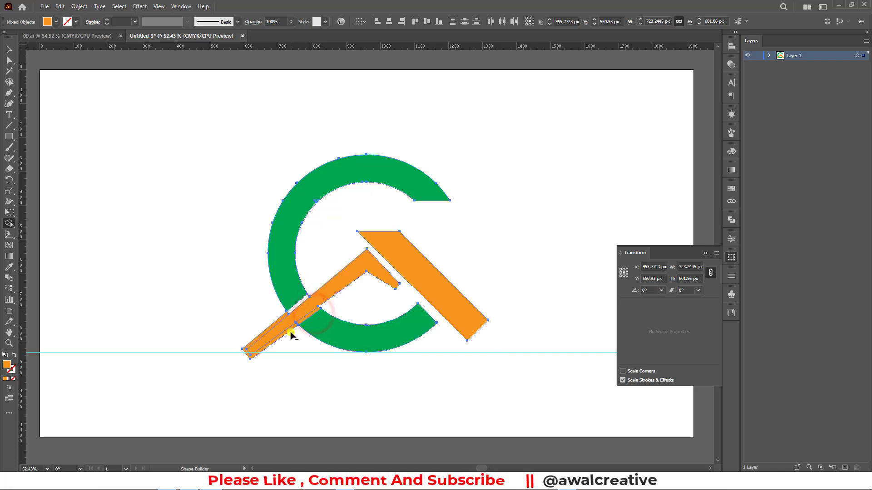
pyautogui.click(291, 334)
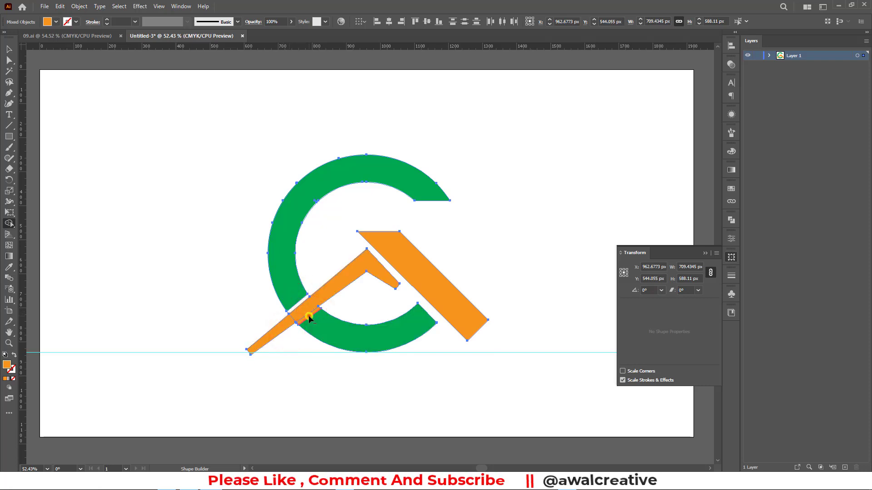
pyautogui.click(308, 318)
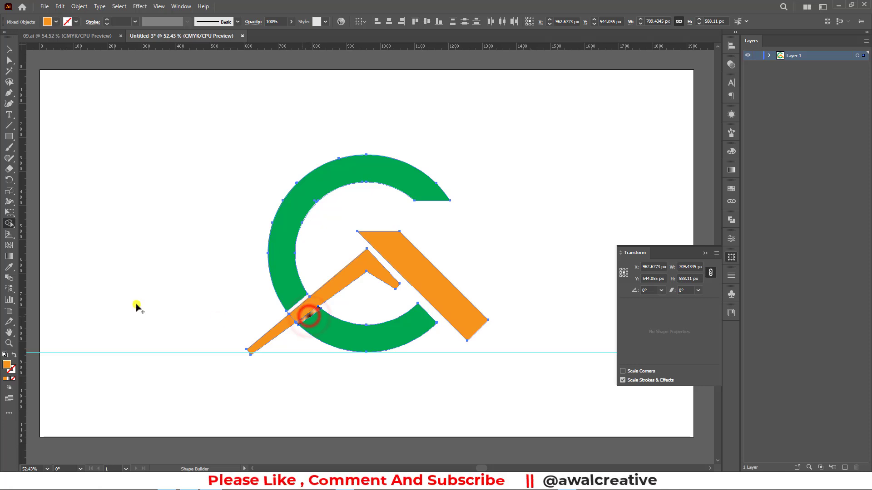
# - Delete the orange overlap strip on the green arc at the lower-left crossing, leaving a white gap
pyautogui.click(8, 343)
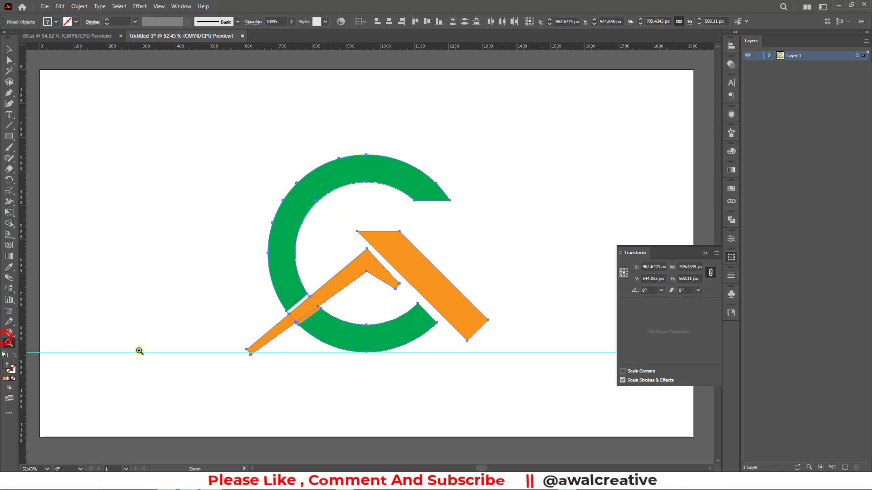
pyautogui.moveTo(262, 269); pyautogui.dragTo(352, 356)
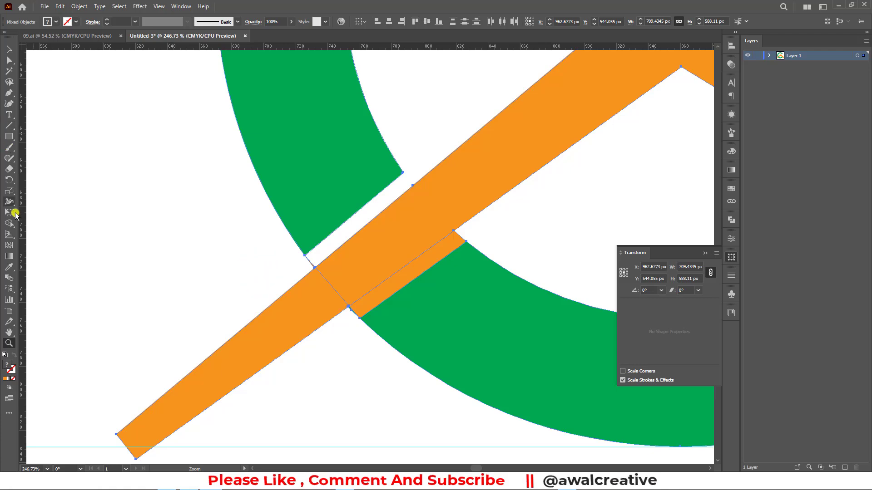
pyautogui.click(10, 224)
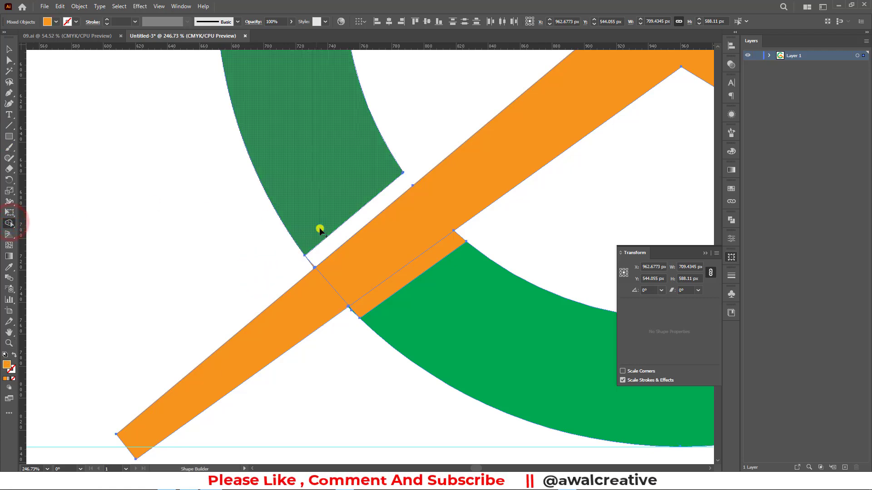
pyautogui.click(421, 171)
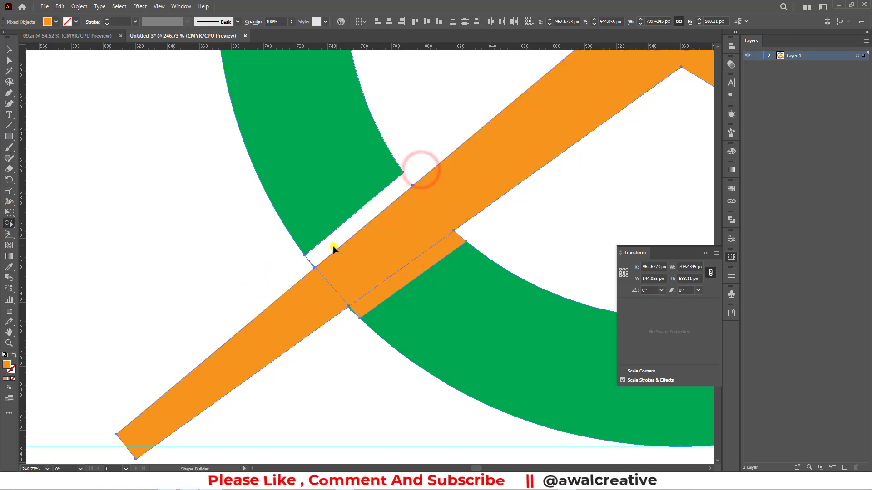
pyautogui.moveTo(330, 249); pyautogui.dragTo(288, 278)
pyautogui.moveTo(476, 231); pyautogui.dragTo(362, 304)
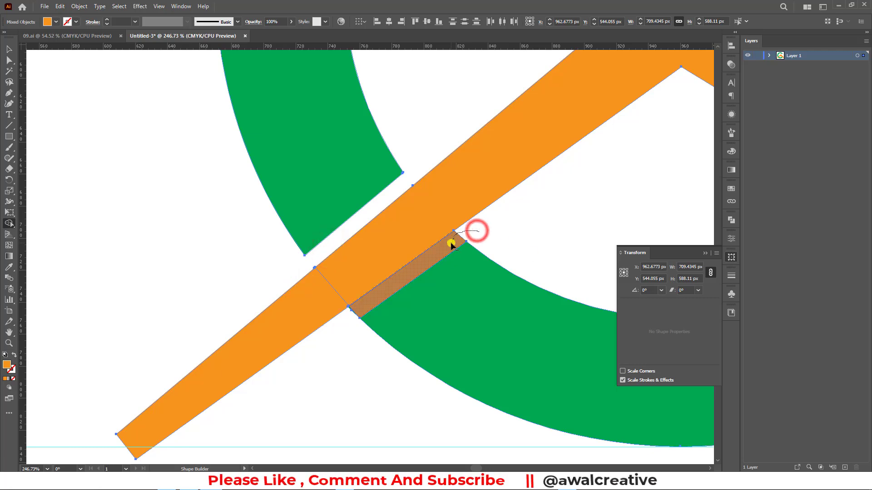
pyautogui.click(361, 303)
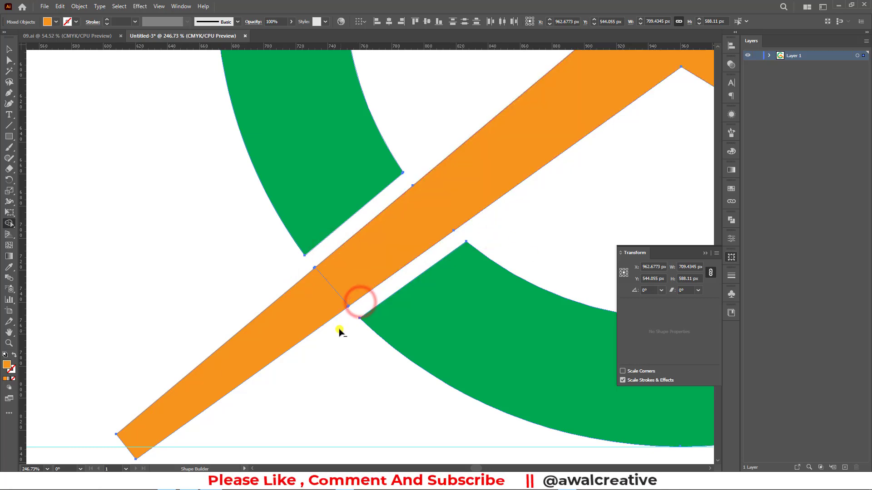
pyautogui.hotkey('ctrl', '0')
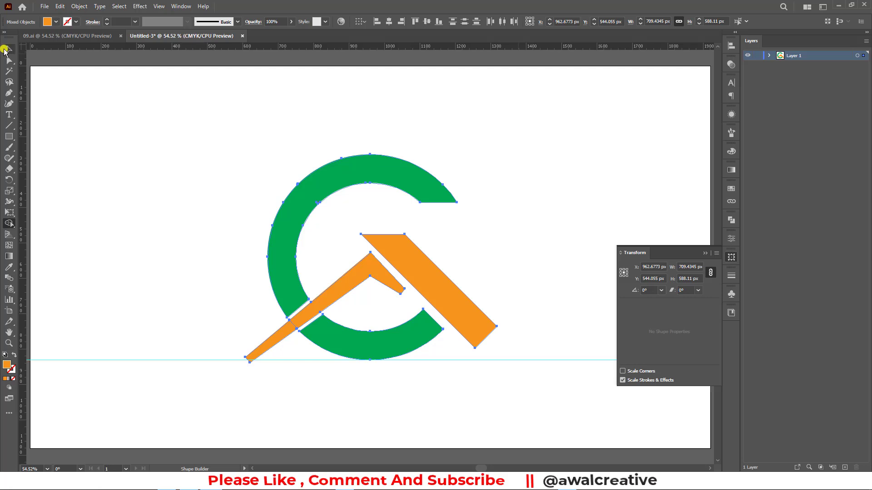
# - Select and delete the horizontal guide
pyautogui.click(6, 49)
pyautogui.click(251, 125)
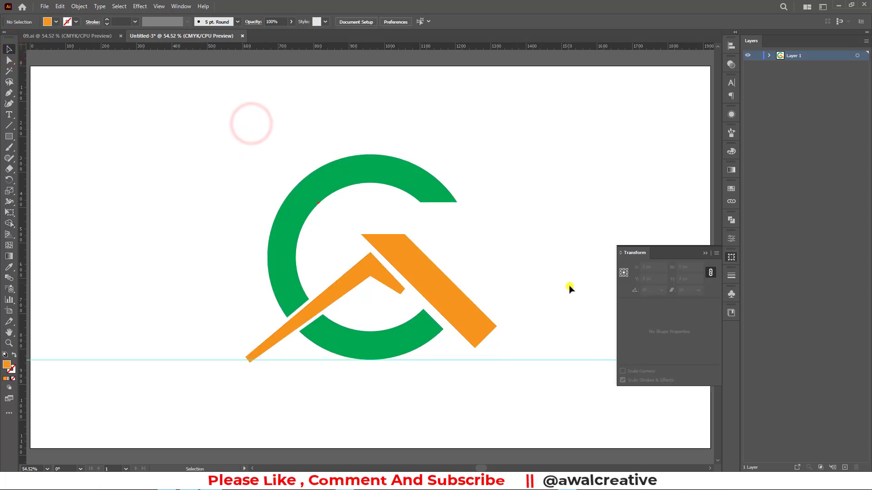
pyautogui.moveTo(561, 306); pyautogui.dragTo(570, 408)
pyautogui.press('Delete')
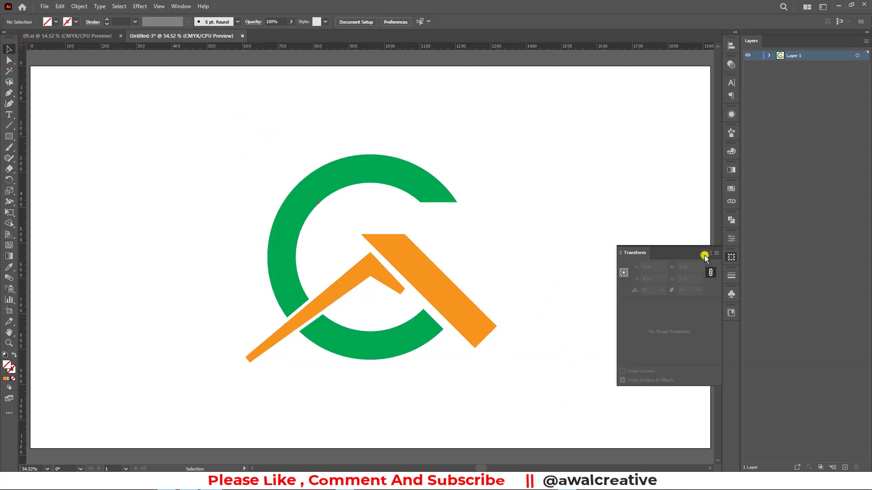
# - Close the Transform panel and pan the view so the logo sits higher
pyautogui.click(708, 252)
pyautogui.moveTo(530, 264); pyautogui.dragTo(509, 206)
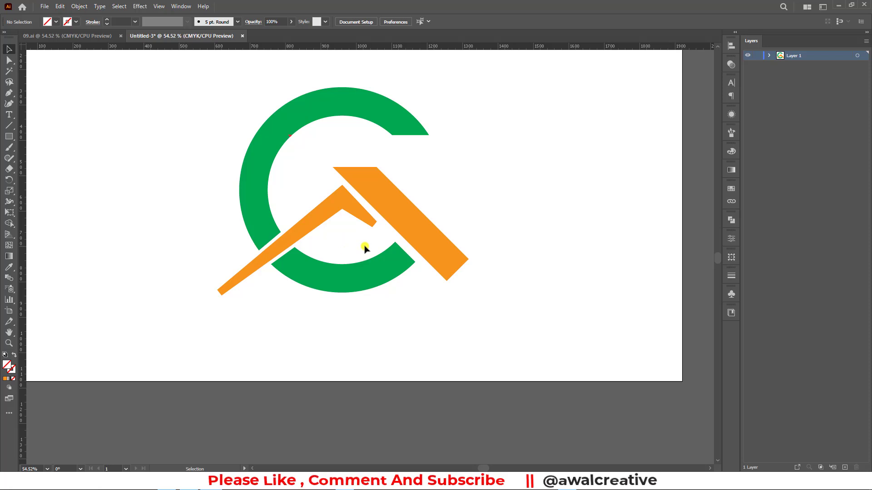
# - Draw a small square right of the logo and fill it with the G's green using the Eyedropper
pyautogui.click(9, 137)
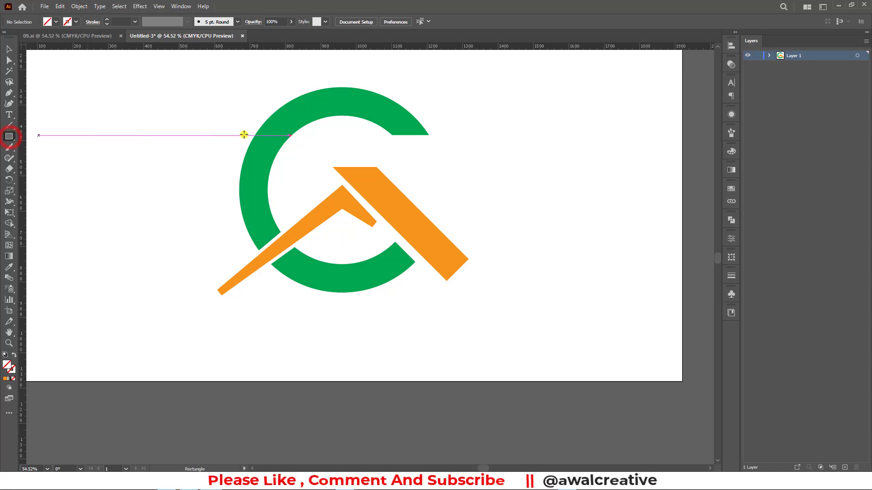
pyautogui.moveTo(518, 150); pyautogui.dragTo(537, 177)
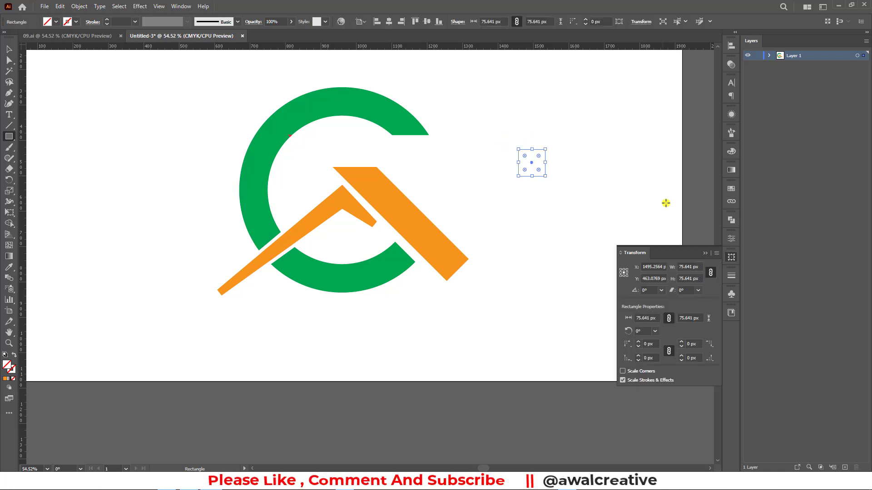
pyautogui.click(8, 269)
pyautogui.click(256, 183)
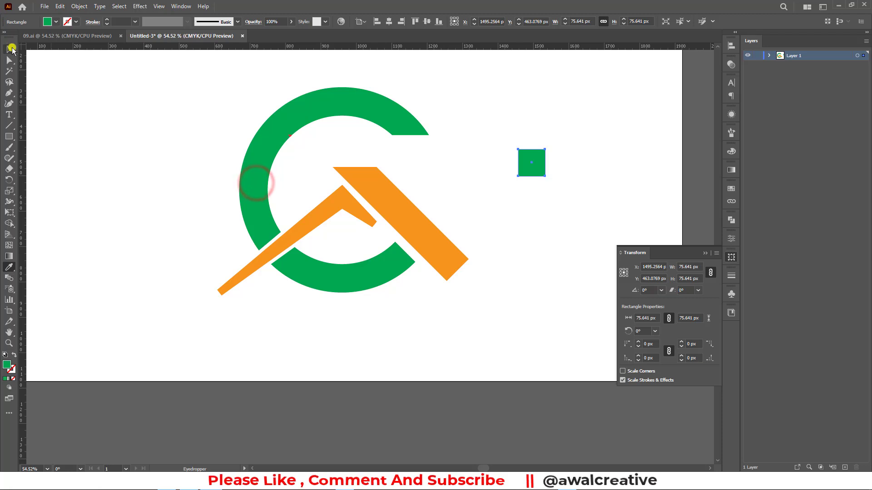
# - With the square selected, bring up the Object > Path commands
pyautogui.click(11, 48)
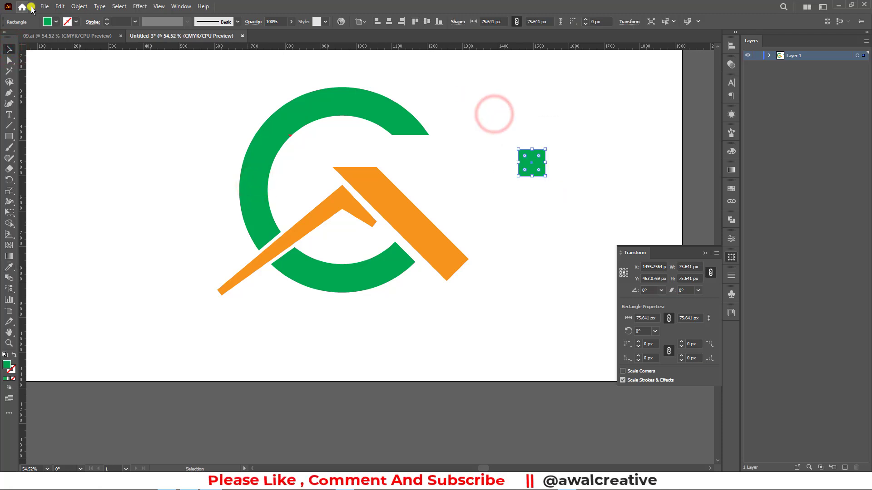
pyautogui.click(79, 7)
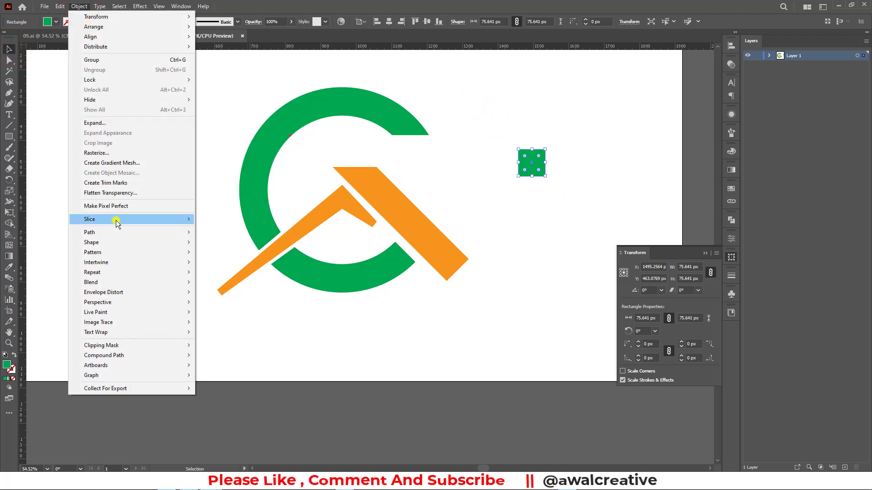
pyautogui.click(106, 234)
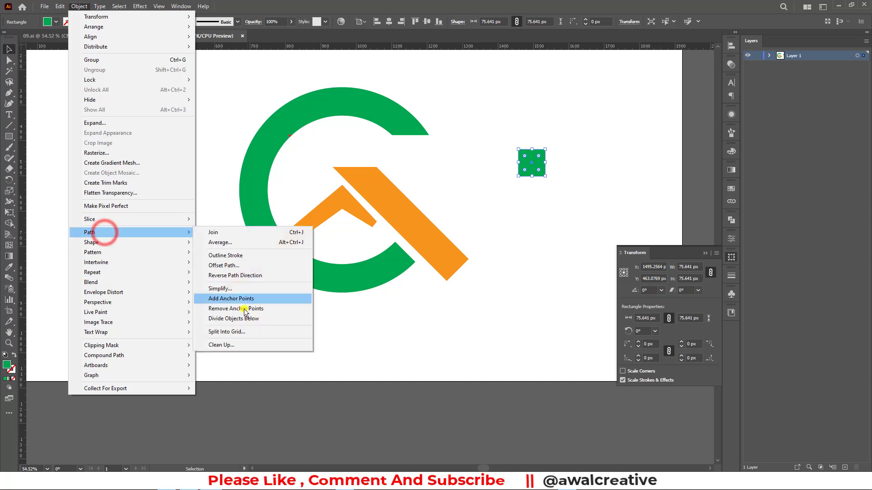
# - Split the green square into 2 rows and 2 columns with 5 px gutters
pyautogui.click(257, 332)
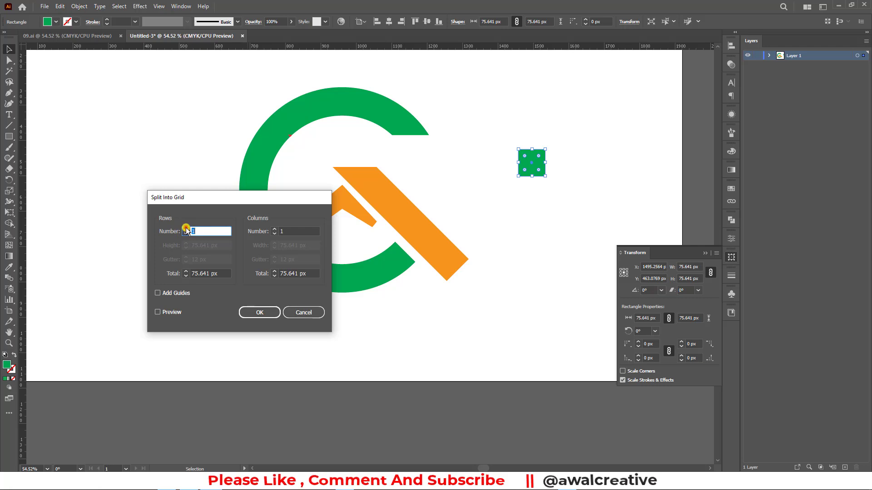
pyautogui.write('2')
pyautogui.click(275, 231)
pyautogui.write('2')
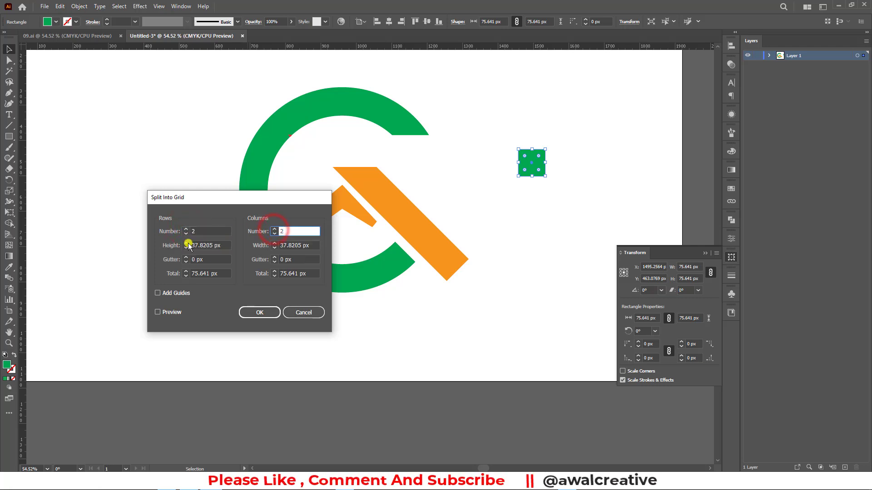
pyautogui.click(169, 312)
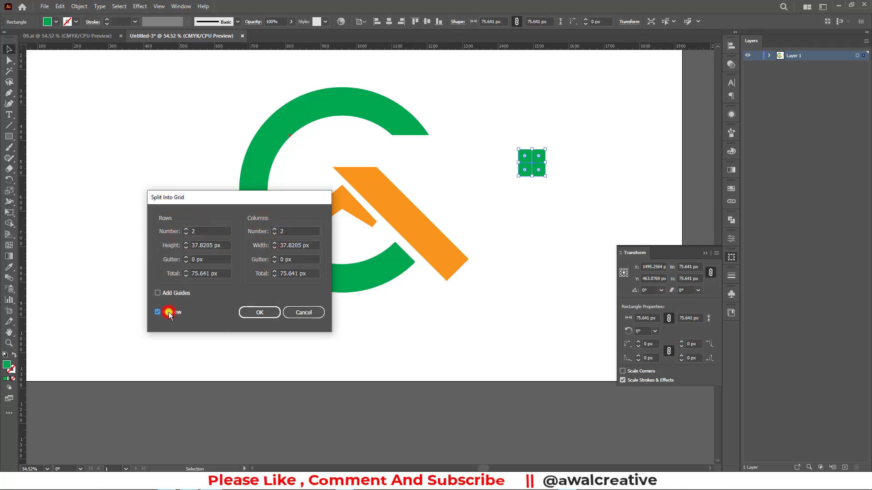
pyautogui.click(186, 260)
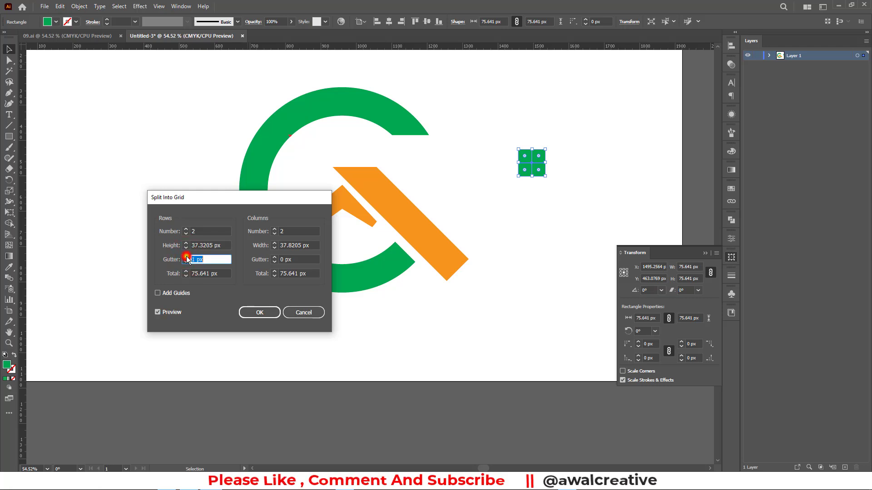
pyautogui.click(274, 257)
pyautogui.write('3')
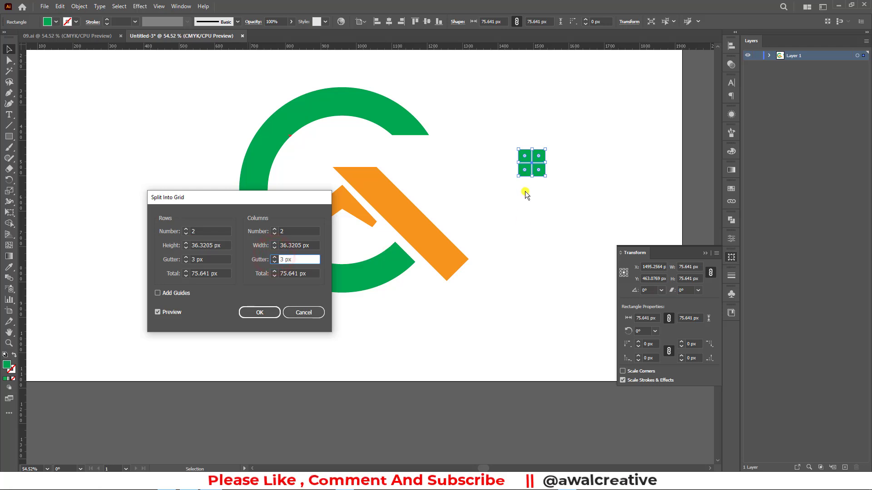
pyautogui.click(186, 258)
pyautogui.write('5')
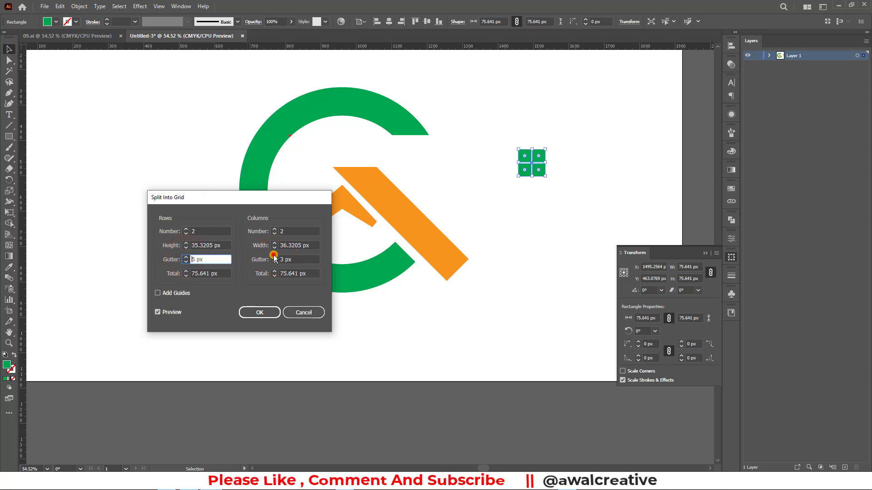
pyautogui.click(275, 258)
pyautogui.write('5')
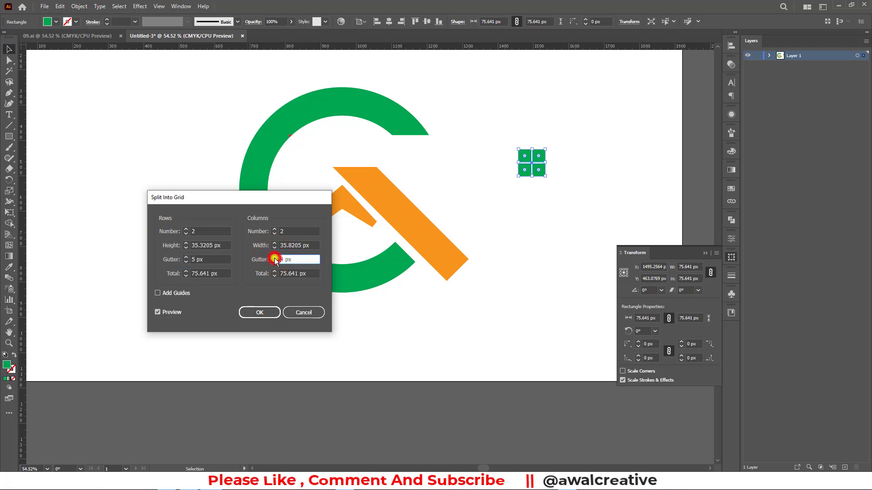
pyautogui.click(259, 312)
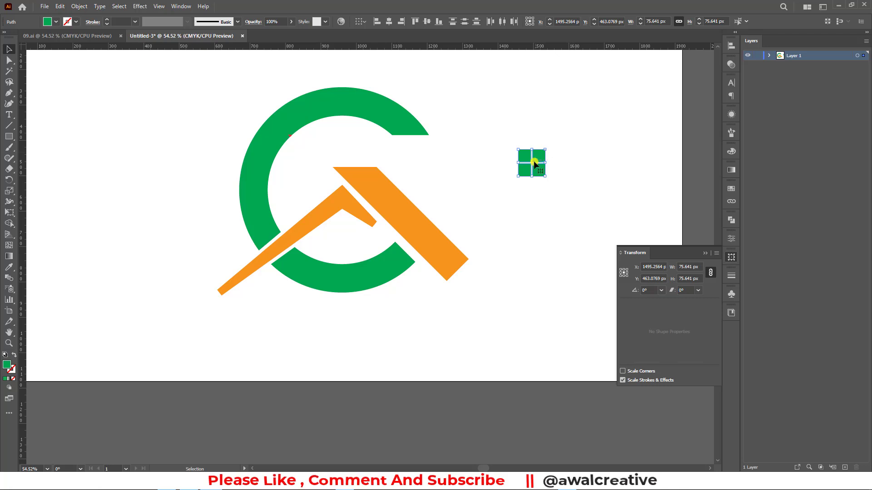
# - Move the 2×2 grid under the orange roof as a window, then compare with the 09.ai reference
pyautogui.moveTo(515, 169); pyautogui.dragTo(350, 233)
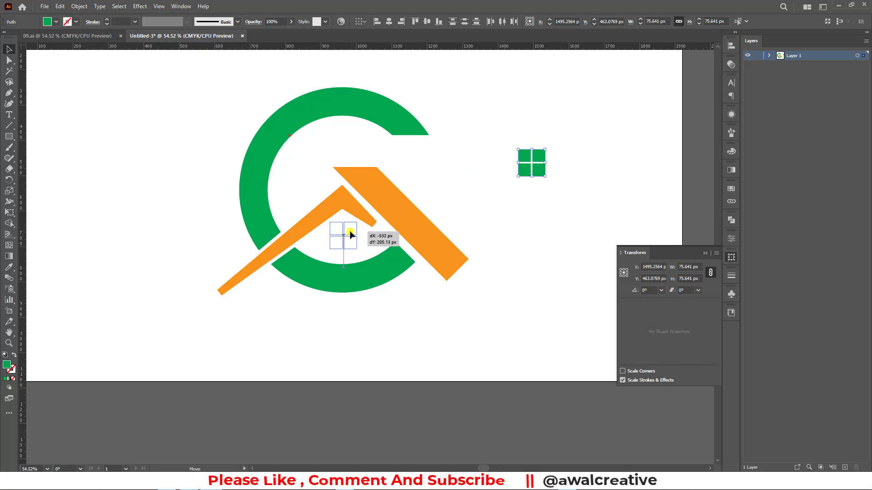
pyautogui.click(495, 162)
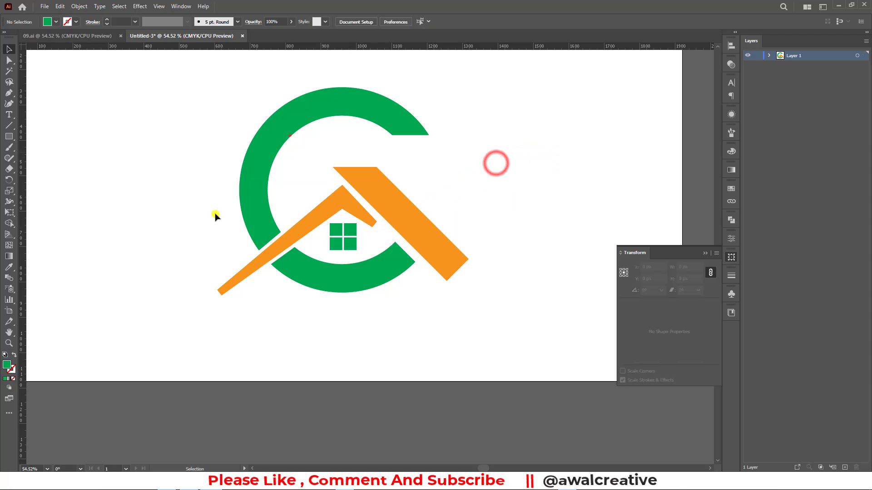
pyautogui.click(706, 254)
pyautogui.scroll(-1, 500, 182)
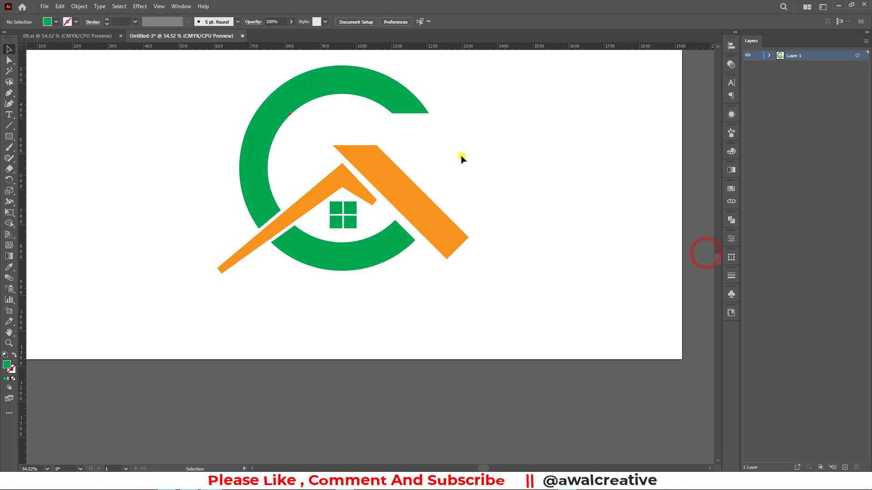
pyautogui.click(94, 36)
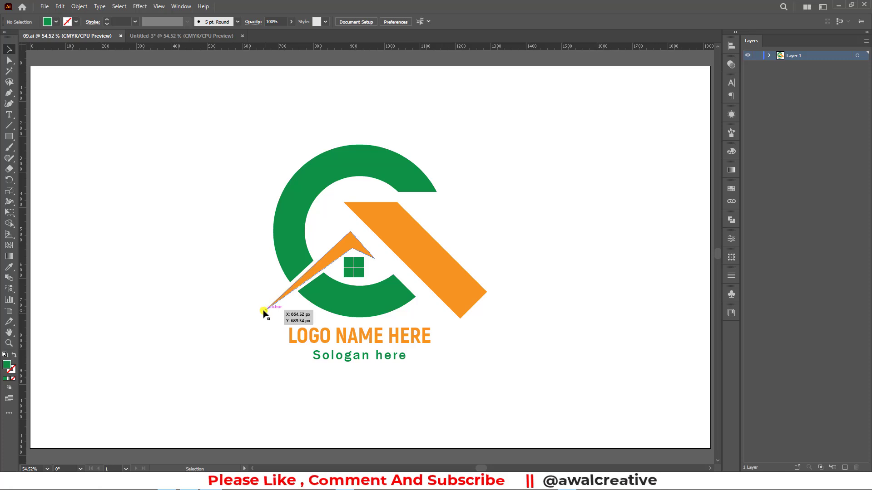
pyautogui.click(207, 36)
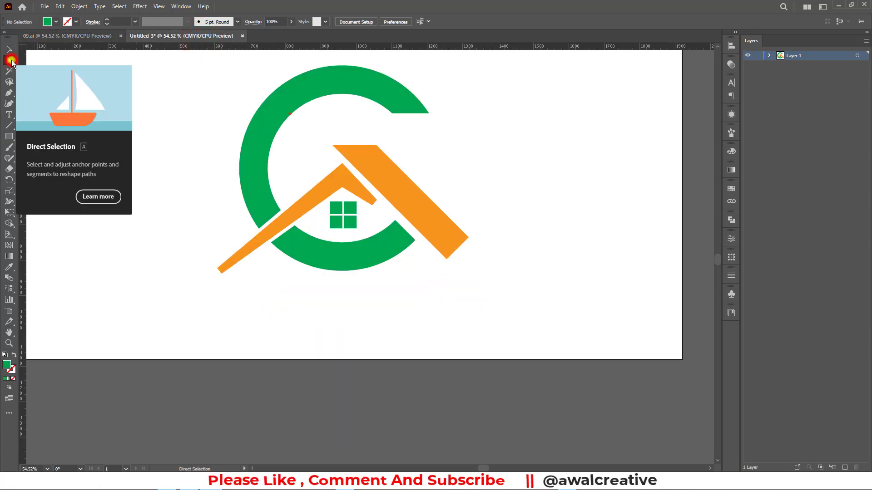
# - Pull the left roof piece's bottom corner inward to taper its lower-left end to a point
pyautogui.click(12, 62)
pyautogui.moveTo(196, 260); pyautogui.dragTo(235, 291)
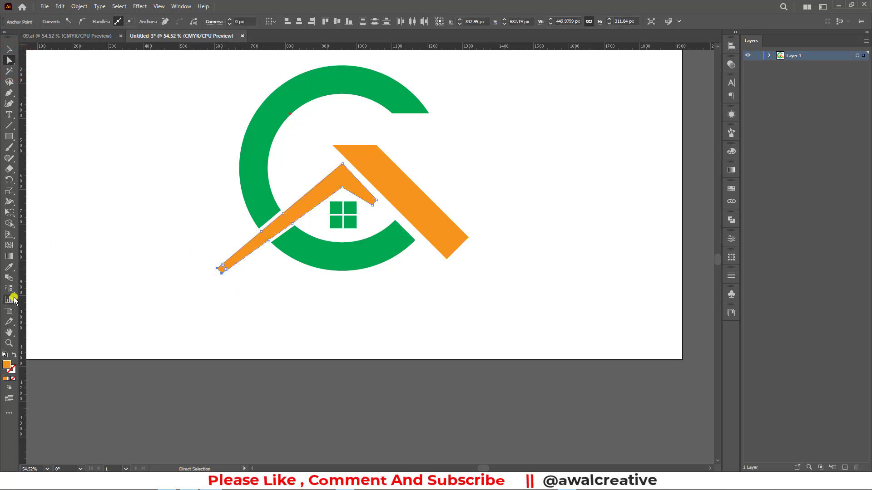
pyautogui.click(9, 344)
pyautogui.moveTo(165, 247); pyautogui.dragTo(266, 304)
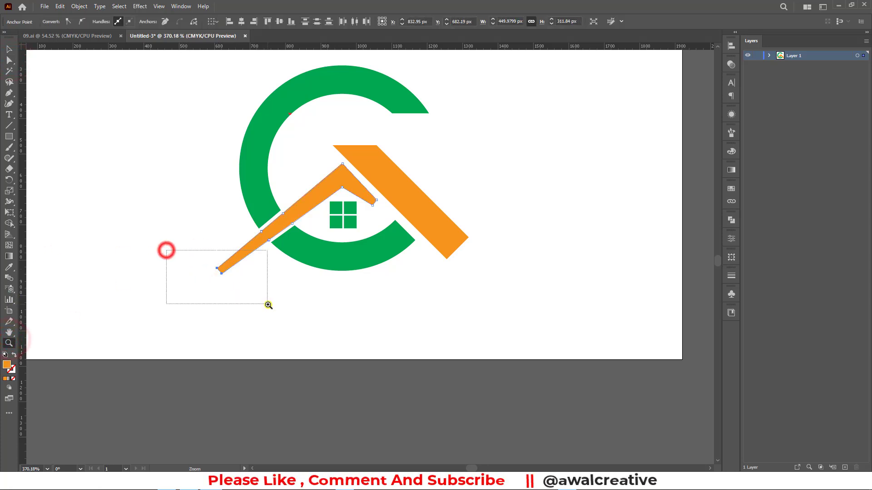
pyautogui.click(10, 49)
pyautogui.click(261, 216)
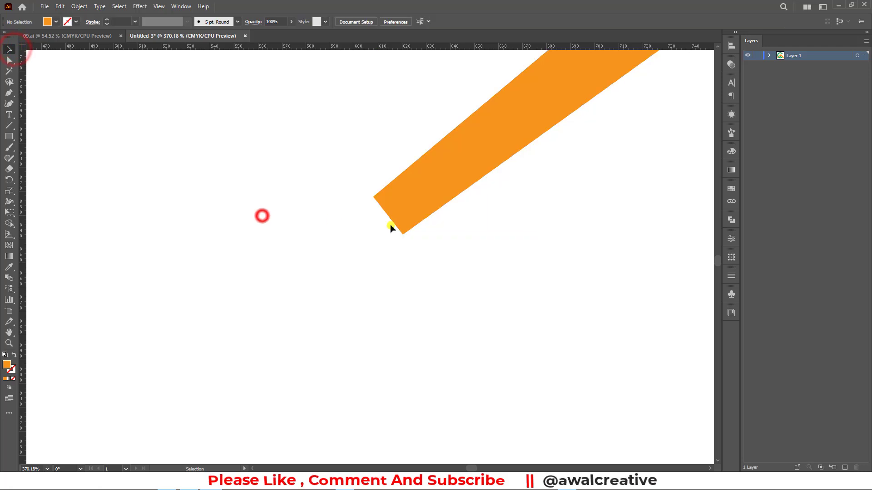
pyautogui.click(410, 215)
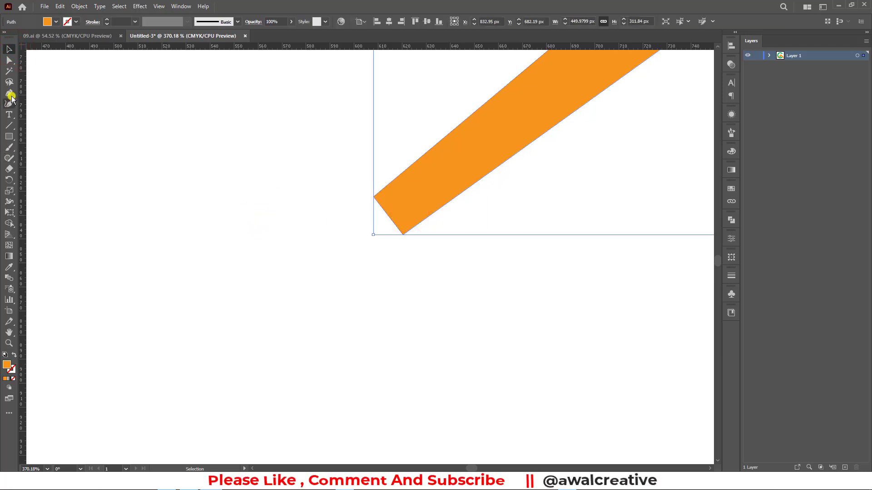
pyautogui.click(9, 59)
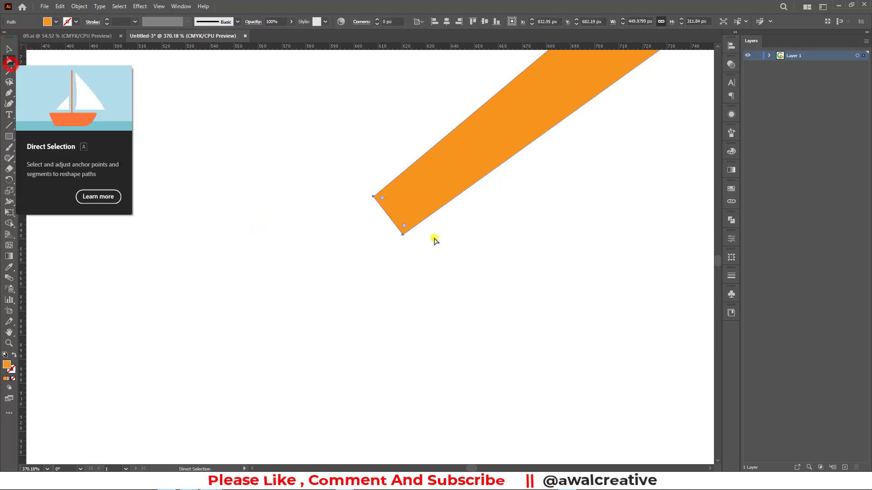
pyautogui.moveTo(402, 234); pyautogui.dragTo(373, 197)
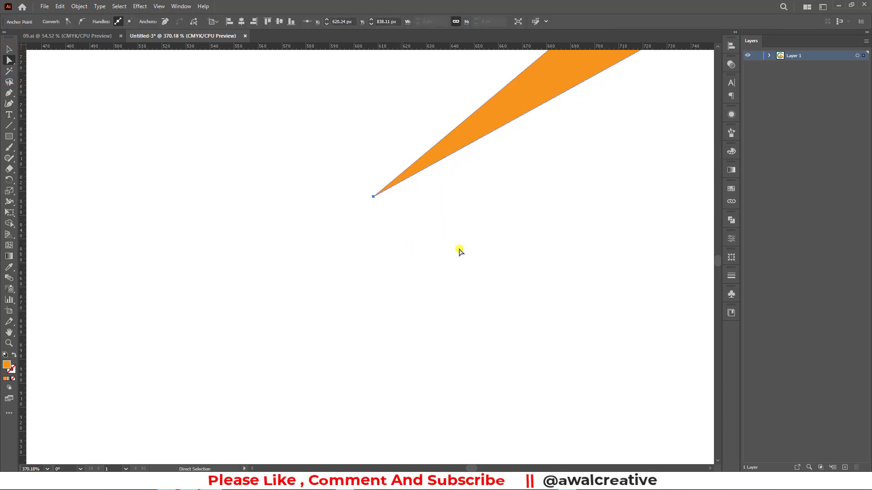
pyautogui.hotkey('ctrl', '0')
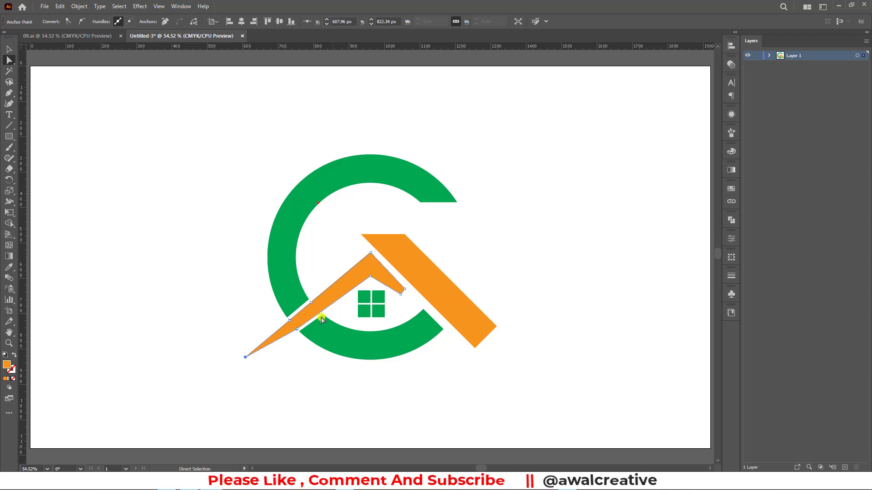
pyautogui.click(224, 290)
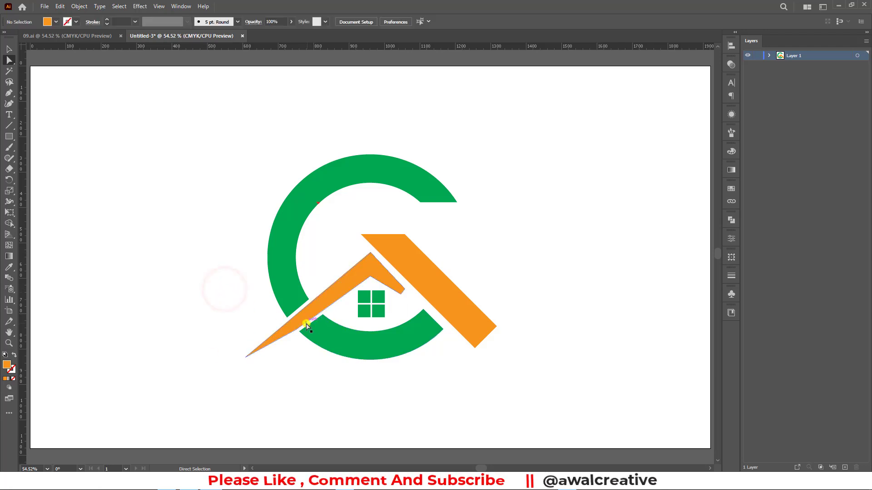
# - Reposition the roof's inner anchor point to sharpen that end, then select the whole logo
pyautogui.moveTo(402, 296); pyautogui.dragTo(405, 289)
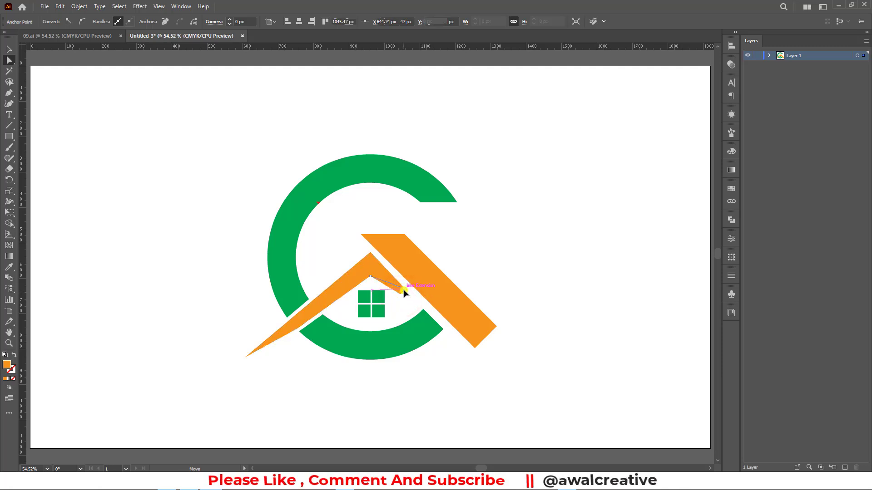
pyautogui.click(526, 247)
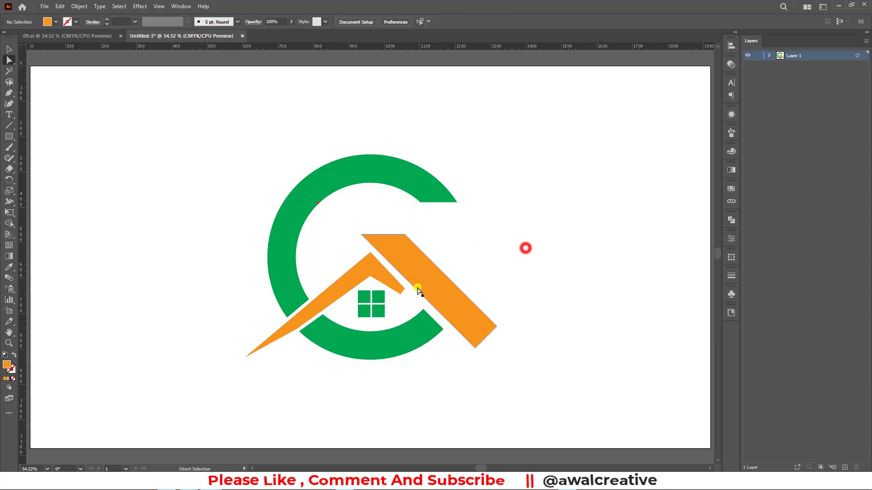
pyautogui.moveTo(402, 294); pyautogui.dragTo(406, 293)
pyautogui.click(512, 236)
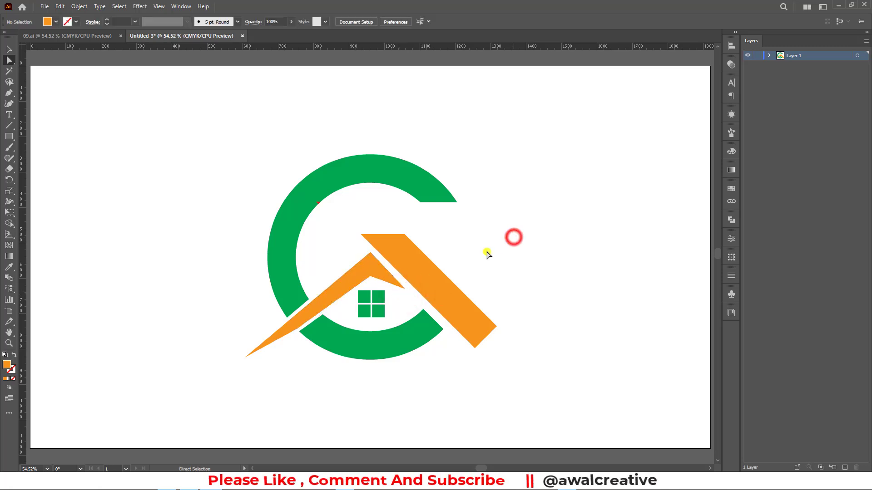
pyautogui.scroll(-1, 687, 319)
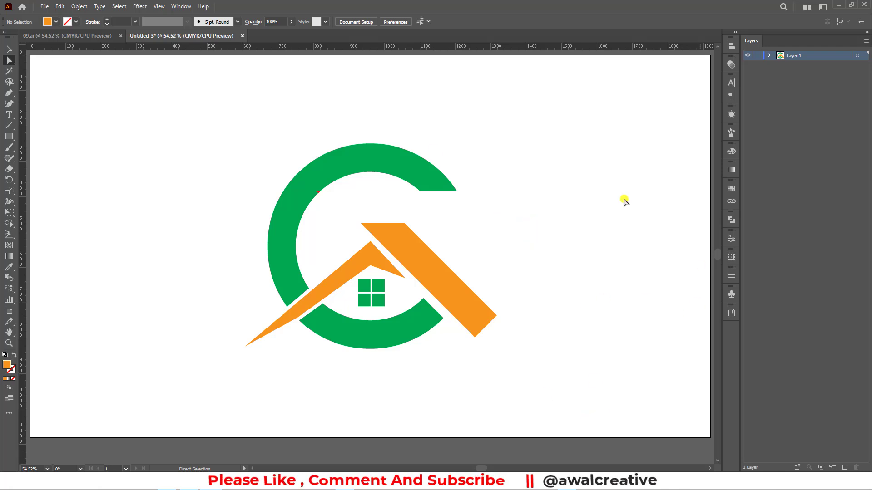
pyautogui.click(9, 49)
pyautogui.click(623, 243)
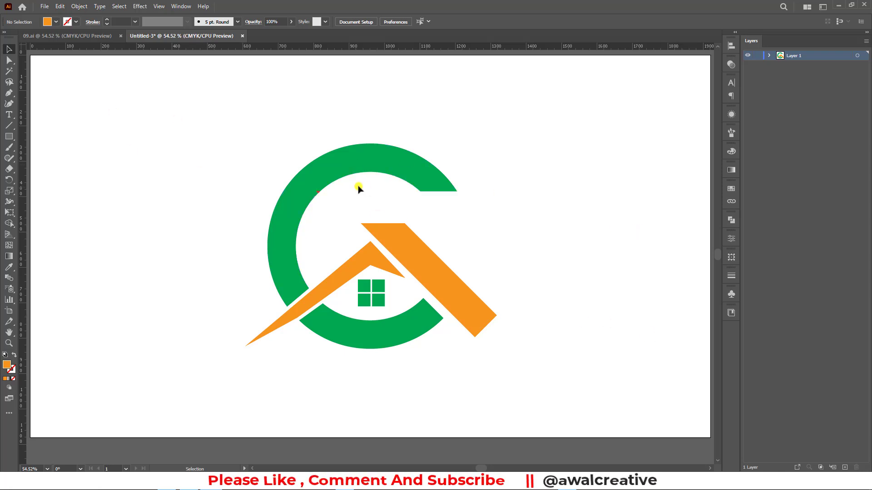
pyautogui.moveTo(266, 158); pyautogui.dragTo(342, 202)
# - Move the whole logo higher and start a text object below it for LOGO NAME HERE
pyautogui.click(65, 70)
pyautogui.click(11, 48)
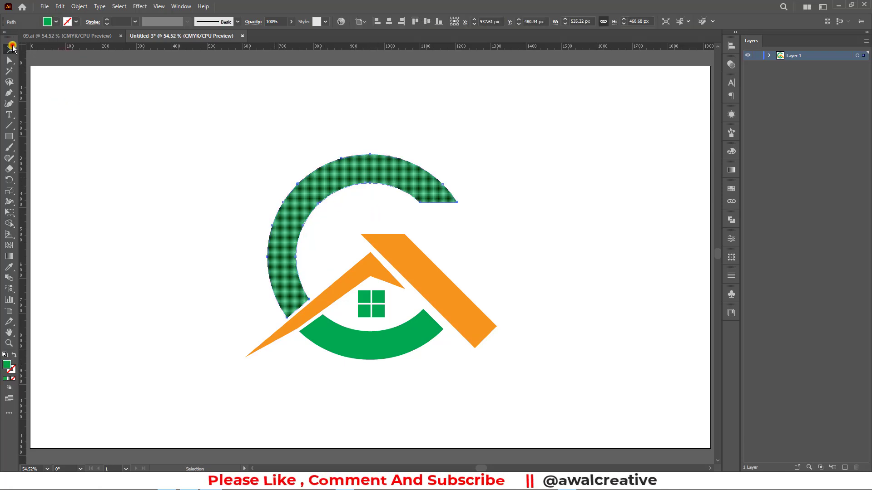
pyautogui.click(492, 190)
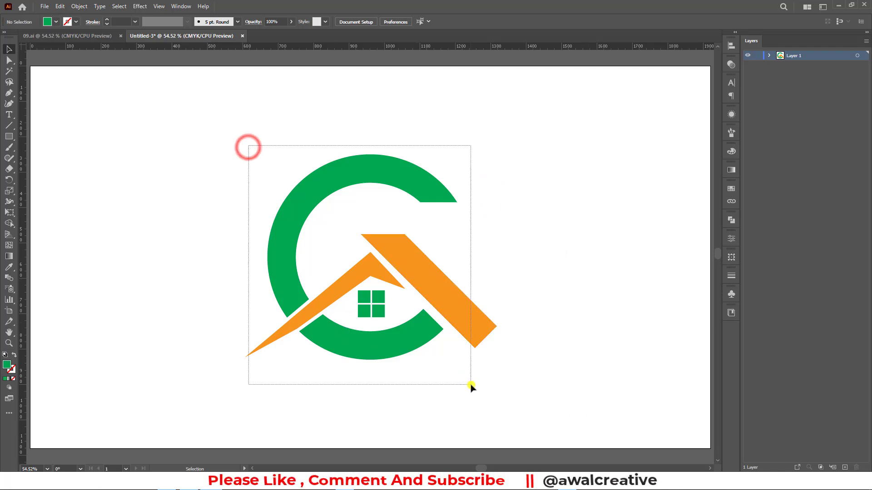
pyautogui.moveTo(247, 146); pyautogui.dragTo(473, 383)
pyautogui.moveTo(453, 299); pyautogui.dragTo(446, 242)
pyautogui.click(596, 276)
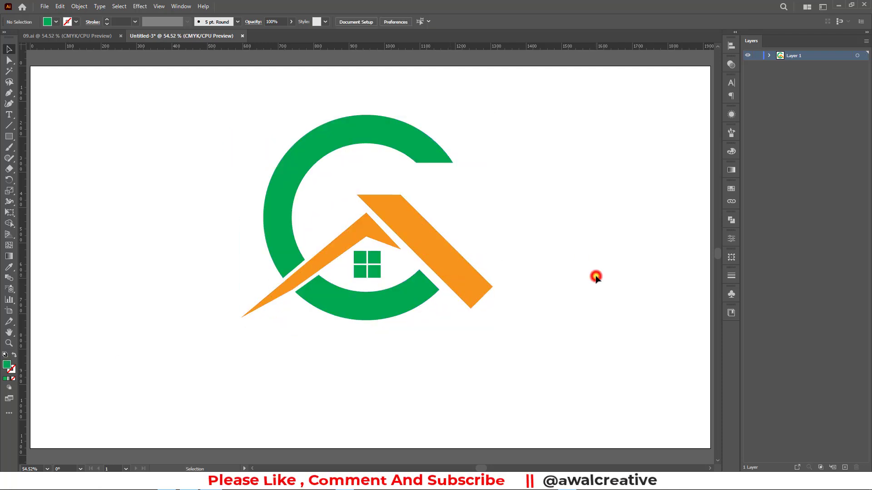
pyautogui.click(9, 115)
pyautogui.click(317, 356)
pyautogui.write('LOGO NAME HERE')
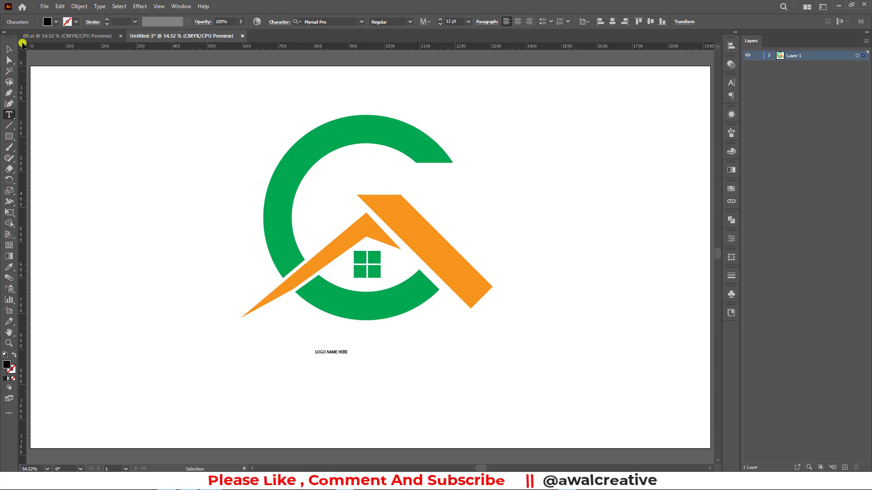
# - Set LOGO NAME HERE to Franklin Gothic Medium at 75 pt
pyautogui.click(10, 48)
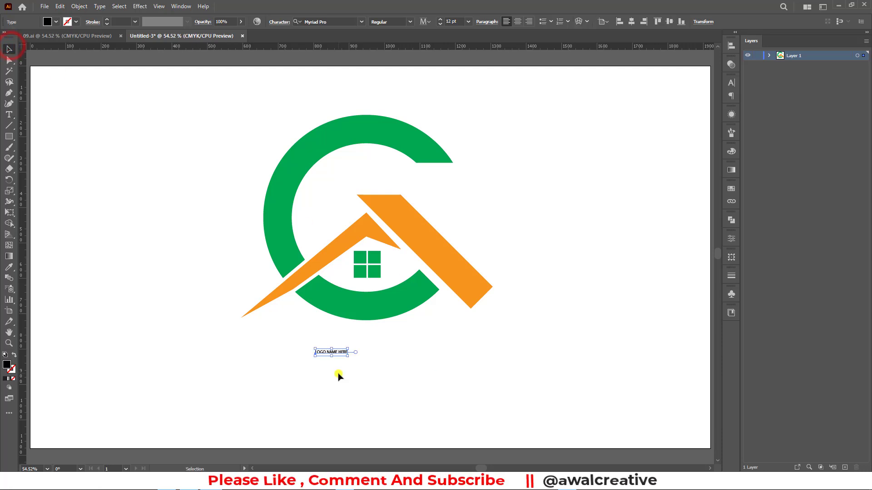
pyautogui.click(730, 85)
pyautogui.click(716, 105)
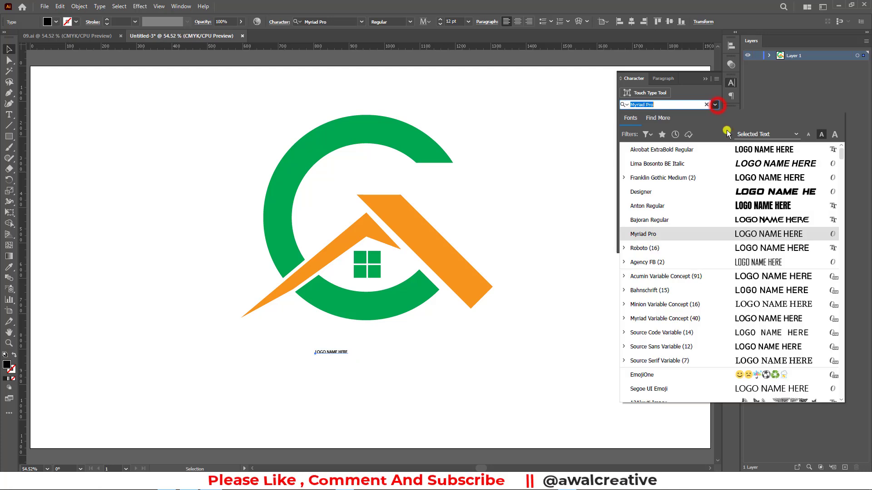
pyautogui.click(753, 177)
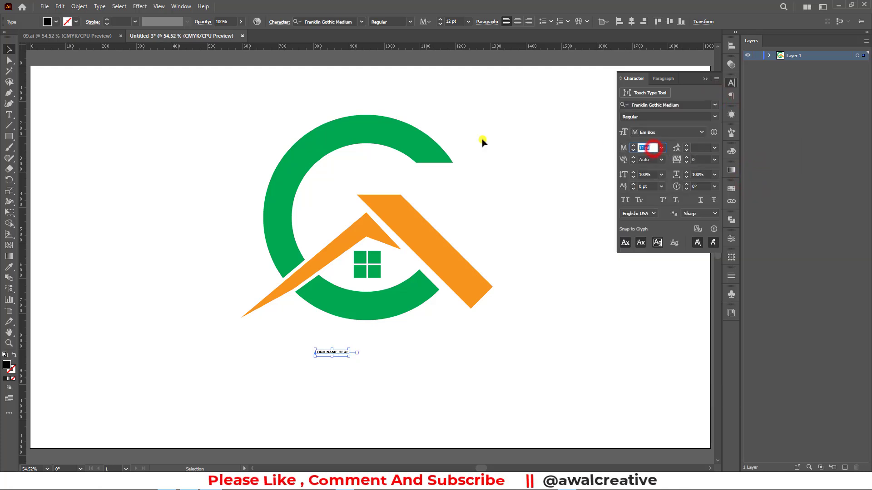
pyautogui.write('75')
pyautogui.press('Return')
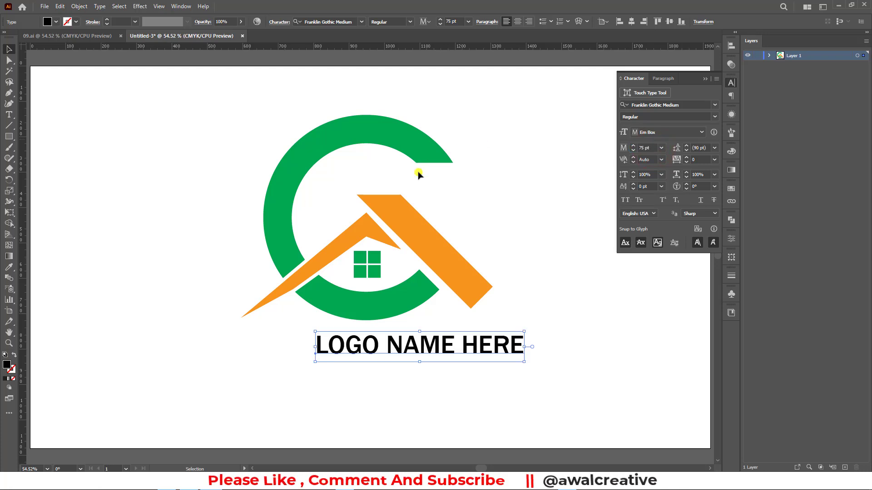
# - Move the logo name up under the logo and Alt-drag a copy one line below
pyautogui.moveTo(430, 346); pyautogui.dragTo(381, 335)
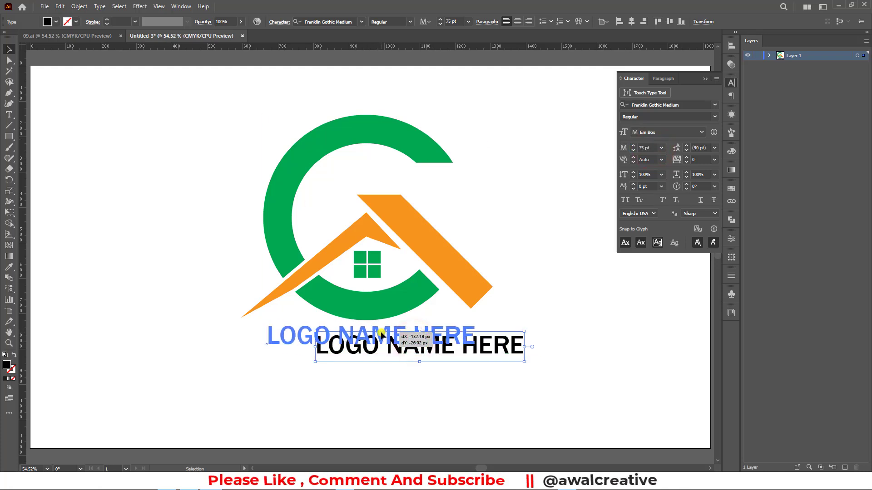
pyautogui.click(517, 268)
pyautogui.scroll(-3, 530, 282)
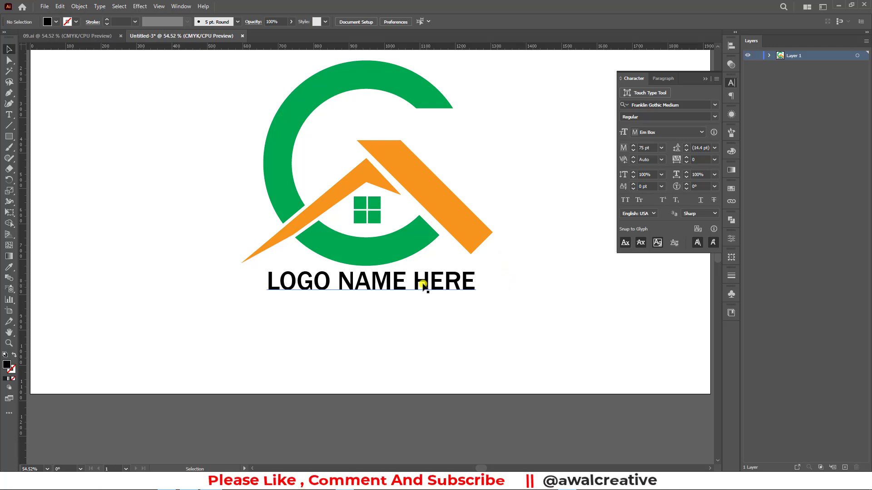
pyautogui.moveTo(422, 285); pyautogui.dragTo(422, 318)
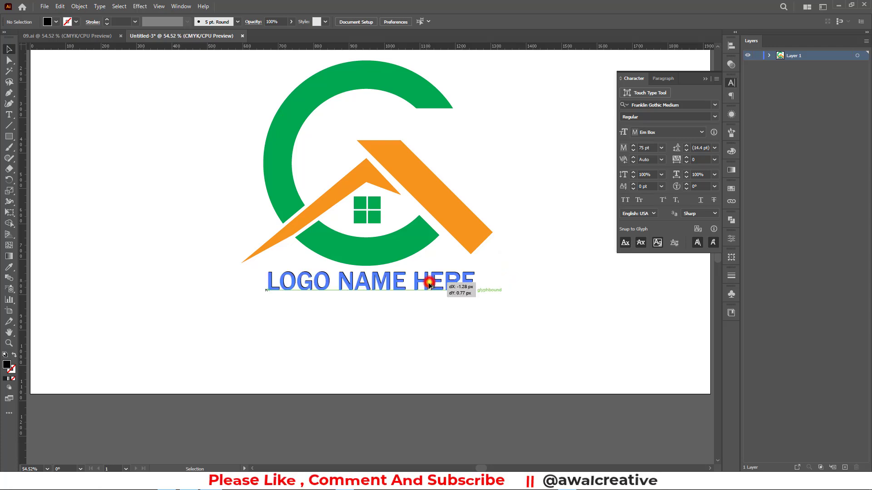
# - Replace the duplicate line's text with 'Sologan Here'
pyautogui.click(647, 148)
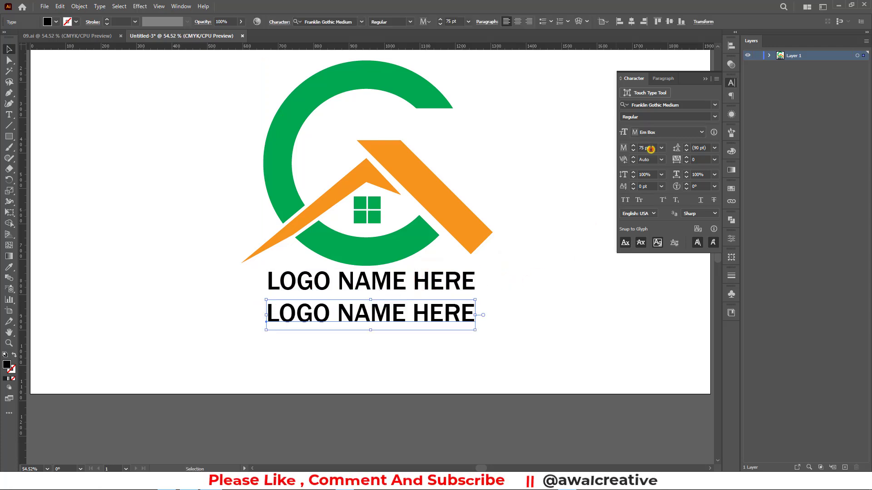
pyautogui.click(343, 312)
pyautogui.hotkey('ctrl', 'a')
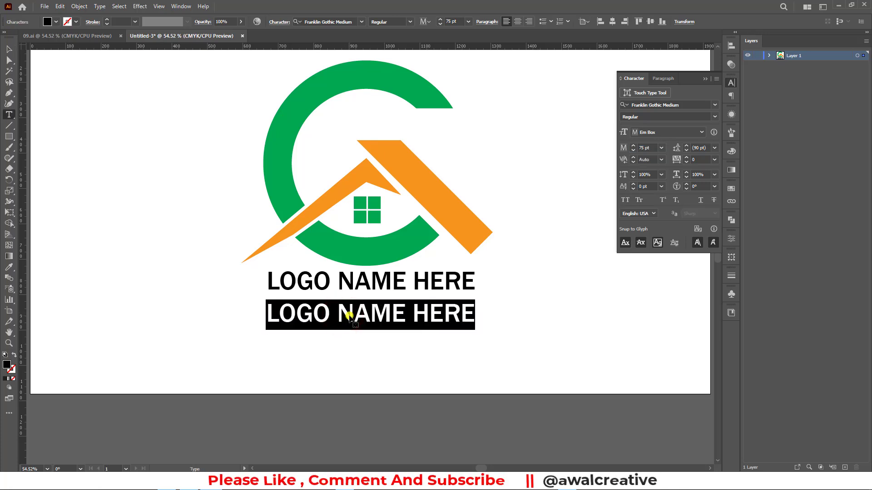
pyautogui.write('SOSLO')
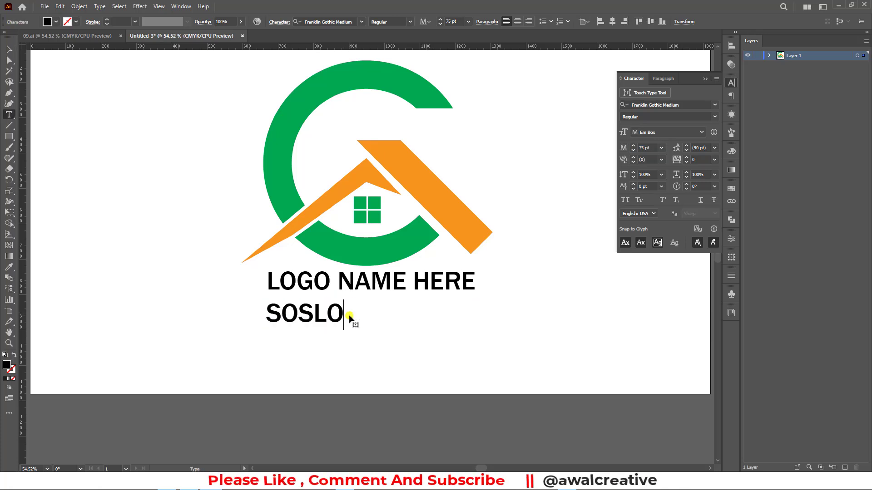
pyautogui.press('BackSpace')
pyautogui.press('BackSpace')
pyautogui.press('BackSpace')
pyautogui.press('BackSpace')
pyautogui.write('OL')
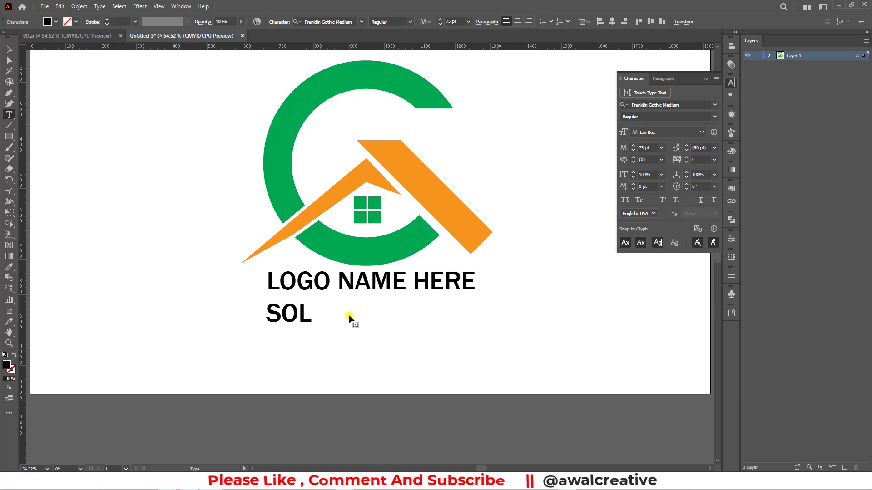
pyautogui.write('OHAN')
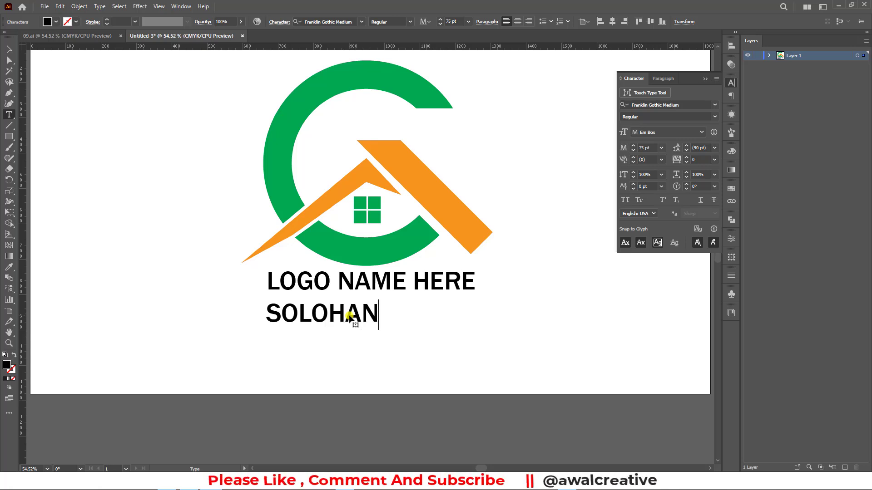
pyautogui.press('BackSpace')
pyautogui.press('BackSpace')
pyautogui.press('BackSpace')
pyautogui.write('Solo')
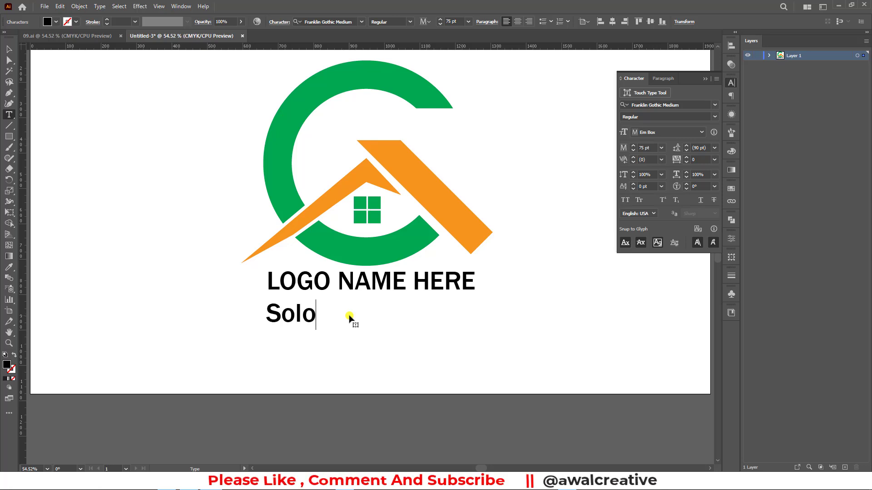
pyautogui.write('gan H')
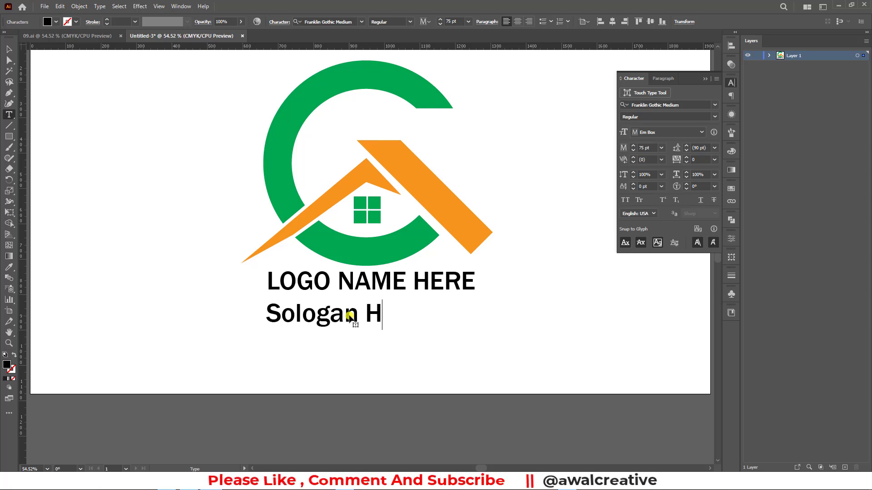
pyautogui.write('ere')
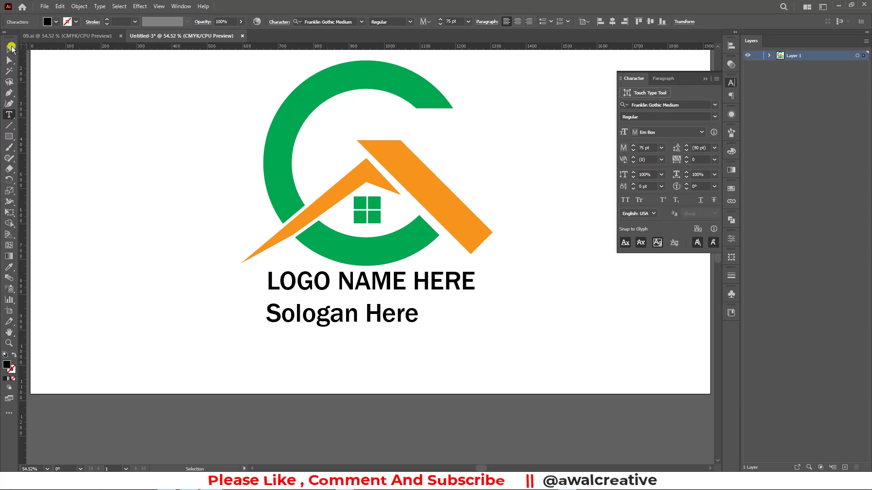
# - Check the slogan's font list, keeping Franklin Gothic Medium
pyautogui.click(11, 48)
pyautogui.click(714, 117)
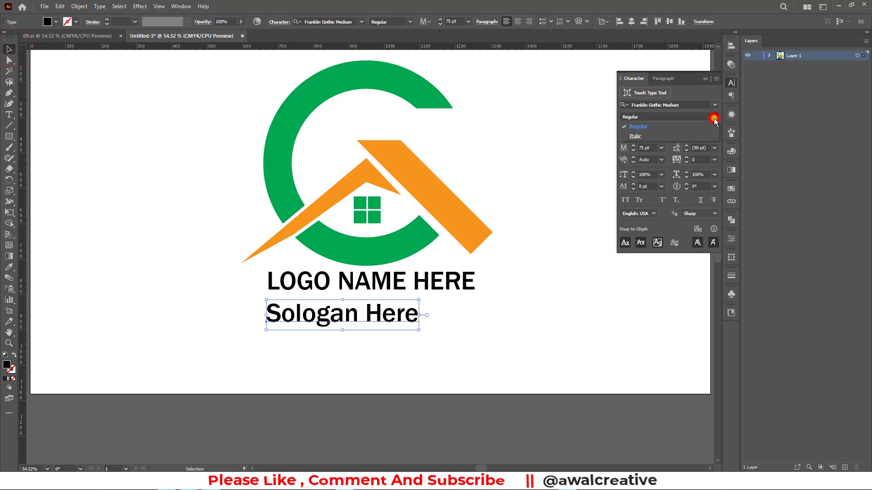
pyautogui.click(714, 116)
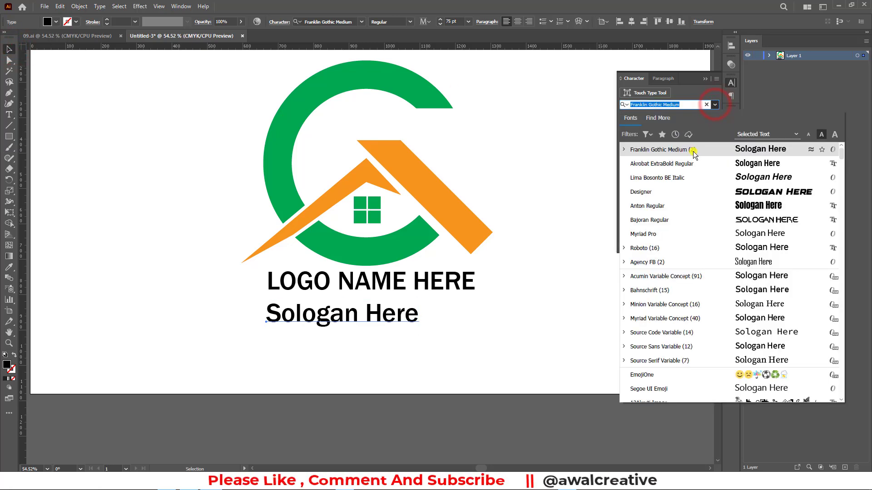
pyautogui.click(753, 151)
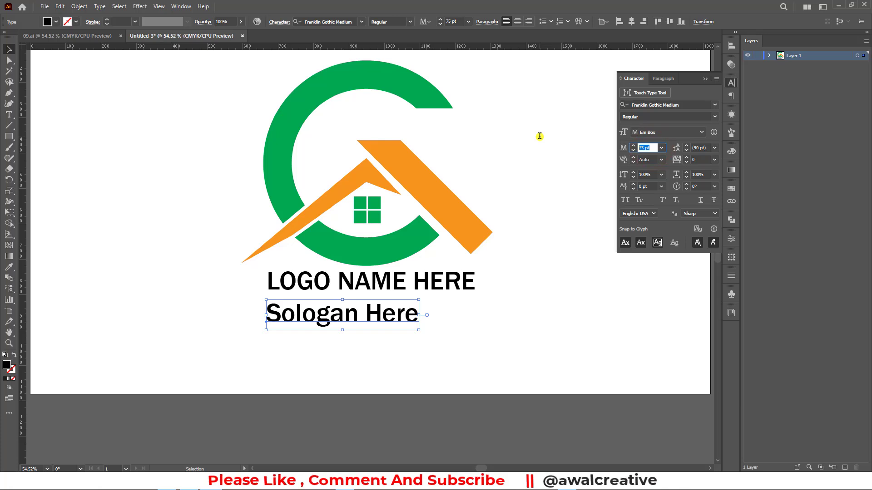
pyautogui.write('35')
# - Make the slogan 35 pt under the logo name and set the logo name to Akrobat ExtraBold
pyautogui.press('Return')
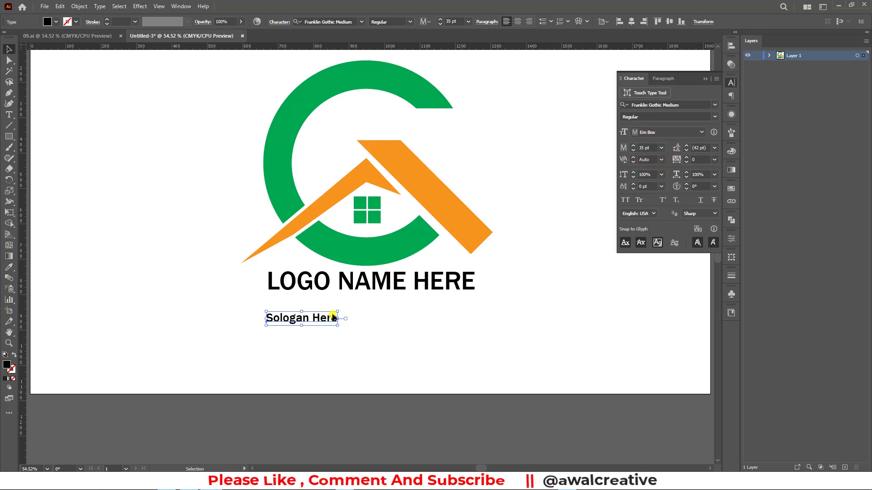
pyautogui.moveTo(333, 316); pyautogui.dragTo(434, 283)
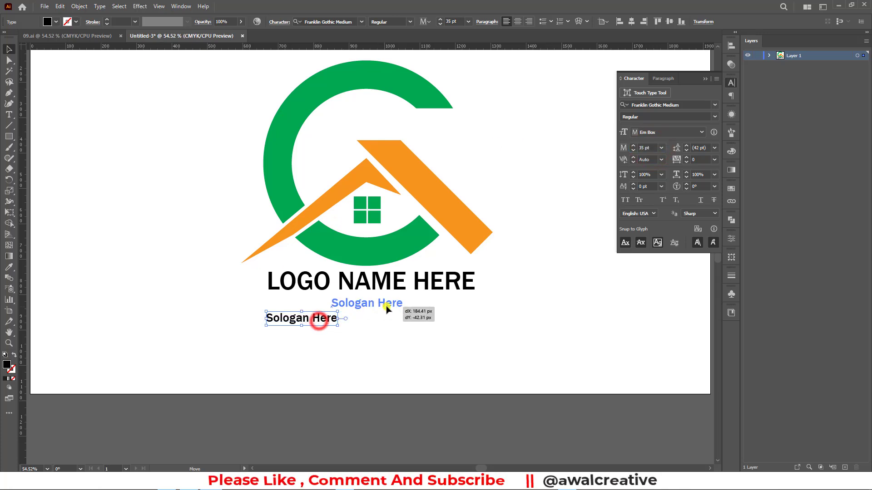
pyautogui.click(435, 282)
pyautogui.click(715, 104)
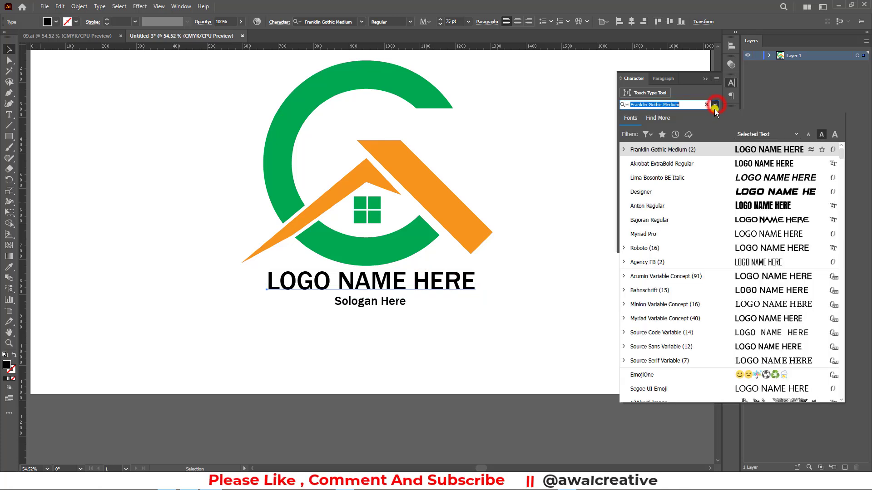
pyautogui.click(747, 166)
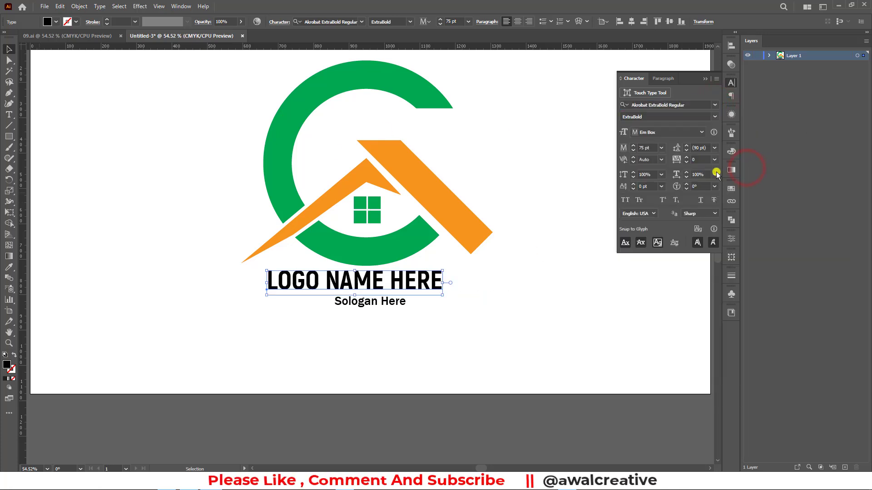
# - Centre-align both the logo name and slogan text lines
pyautogui.click(662, 79)
pyautogui.click(639, 93)
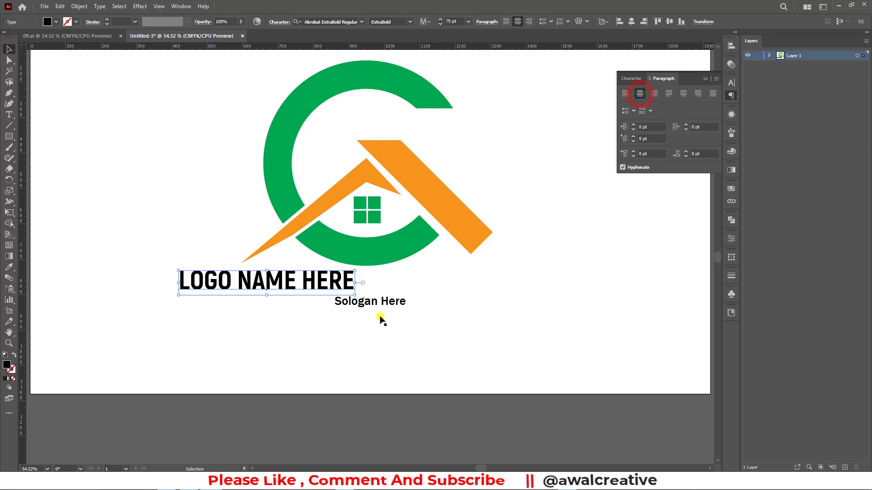
pyautogui.click(385, 303)
pyautogui.click(640, 94)
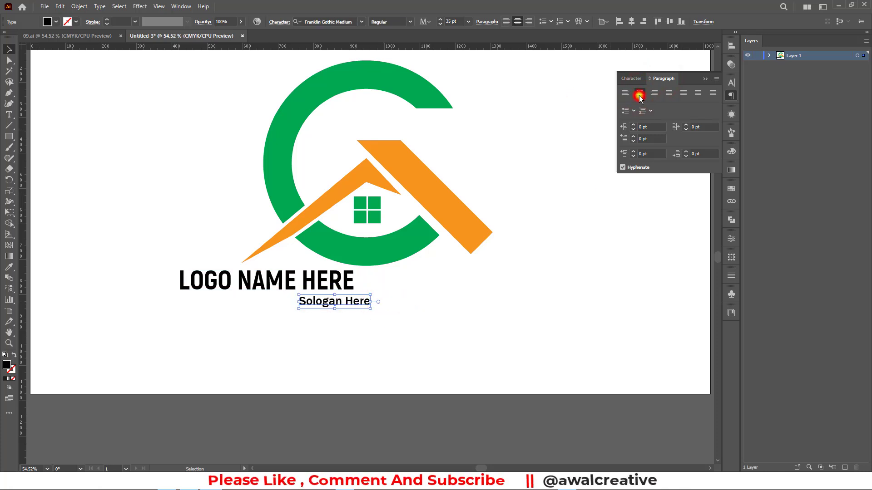
# - Select the logo and both text lines and align them to a common horizontal centre
pyautogui.press('a')
pyautogui.moveTo(253, 93); pyautogui.dragTo(510, 232)
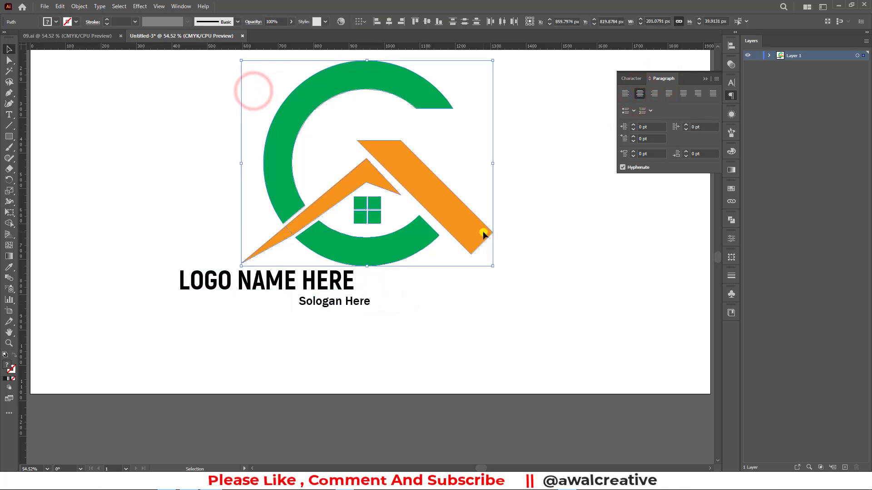
pyautogui.press('v')
pyautogui.moveTo(93, 142); pyautogui.dragTo(404, 328)
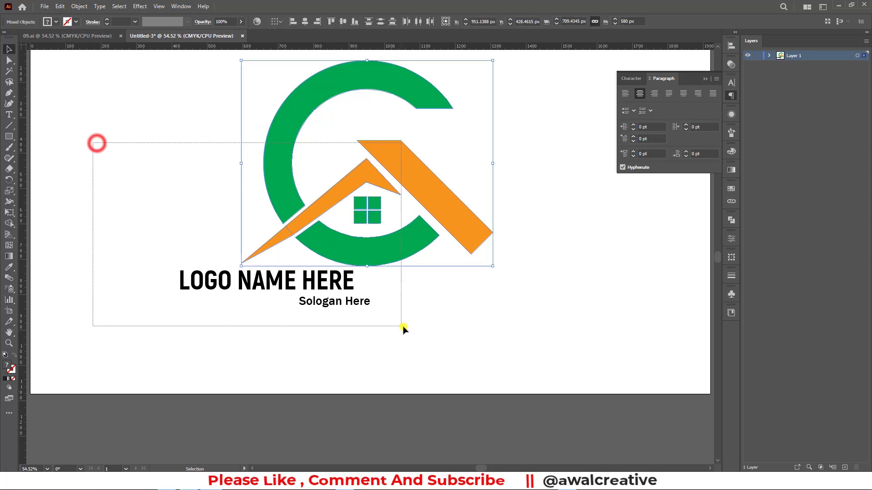
pyautogui.click(303, 21)
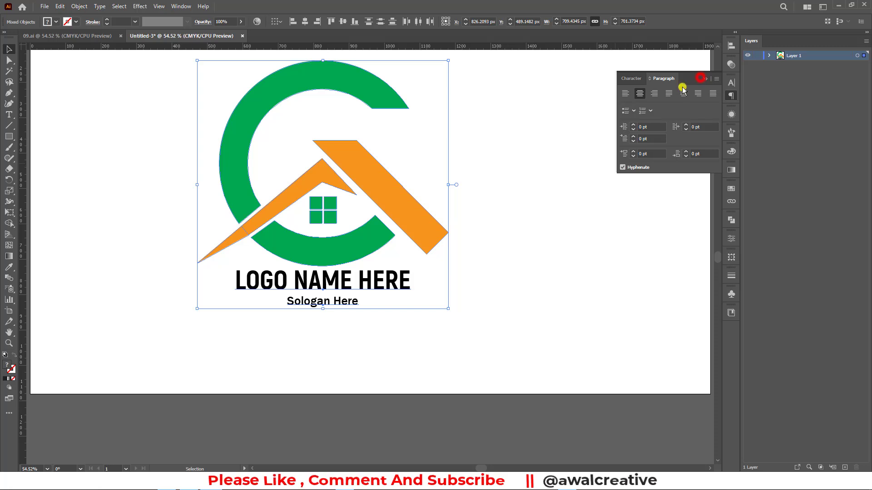
pyautogui.scroll(3, 560, 245)
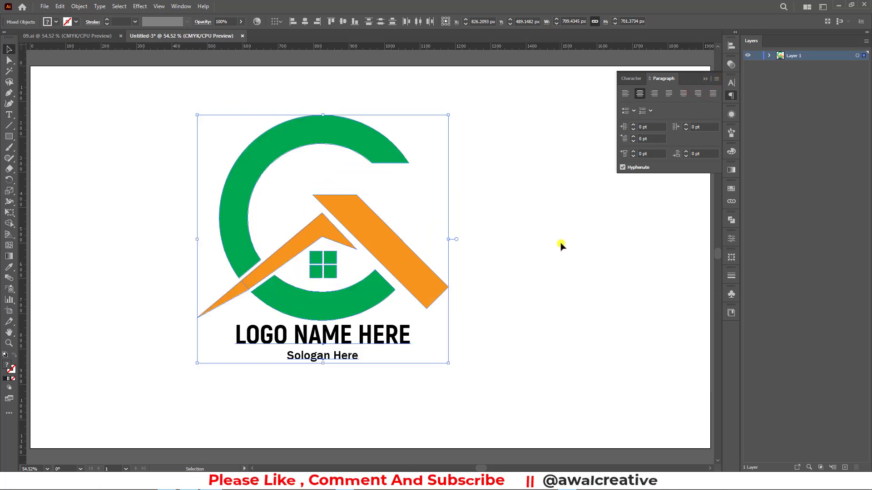
# - Close the Paragraph panel and nudge the logo name and slogan down two steps
pyautogui.click(556, 275)
pyautogui.click(706, 79)
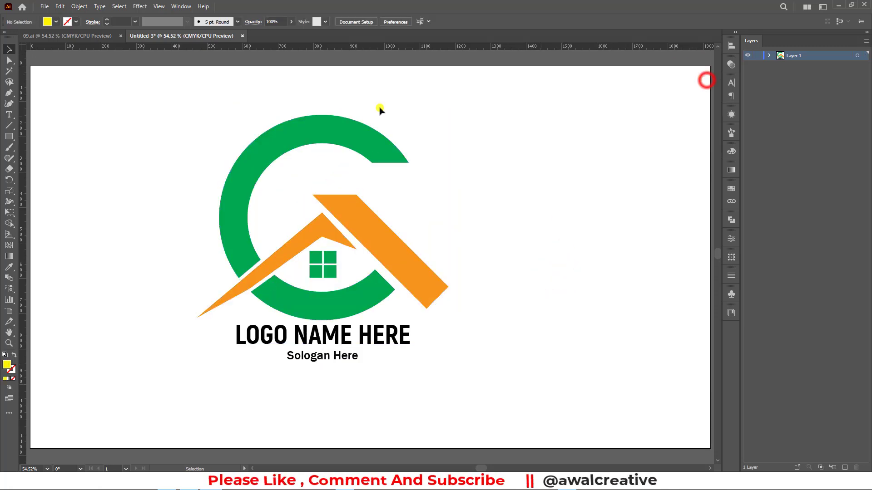
pyautogui.moveTo(288, 407); pyautogui.dragTo(346, 341)
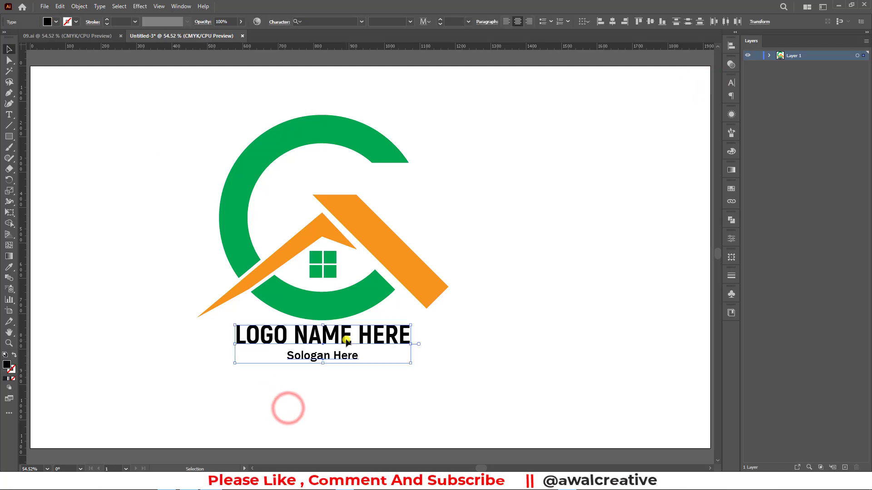
pyautogui.press('Down')
pyautogui.press('Down')
pyautogui.press('Down')
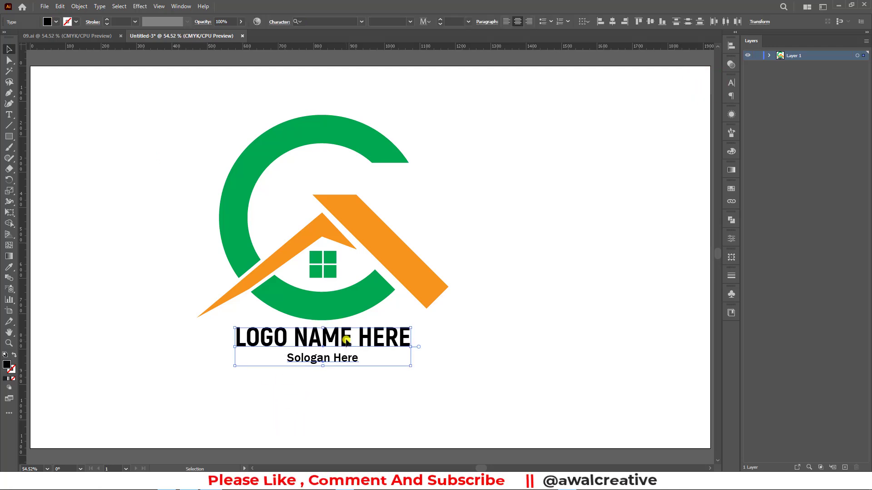
pyautogui.press('Down')
pyautogui.press('Down')
pyautogui.press('Down')
pyautogui.press('Down')
pyautogui.press('Down')
pyautogui.press('Down')
pyautogui.click(486, 225)
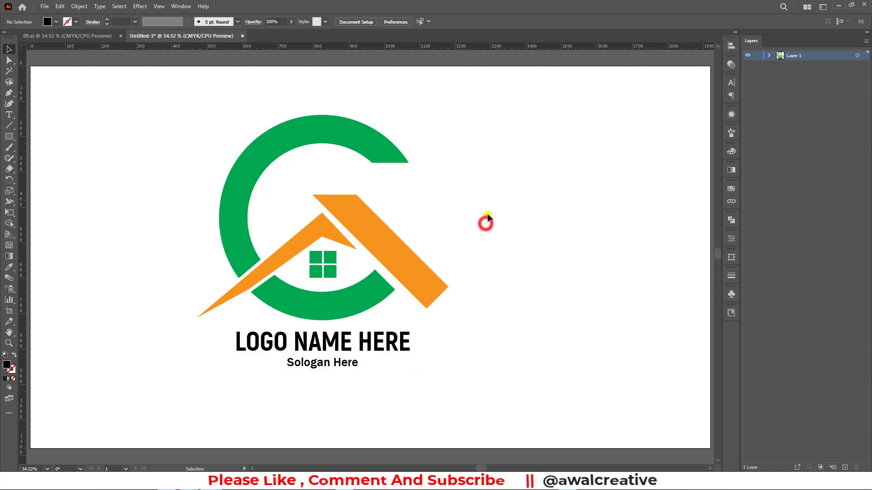
# - Centre the whole logo horizontally and vertically on the artboard
pyautogui.moveTo(168, 104)
pyautogui.mouseDown()
pyautogui.moveTo(450, 354)
pyautogui.moveTo(490, 405)
pyautogui.mouseUp()
pyautogui.press('a')
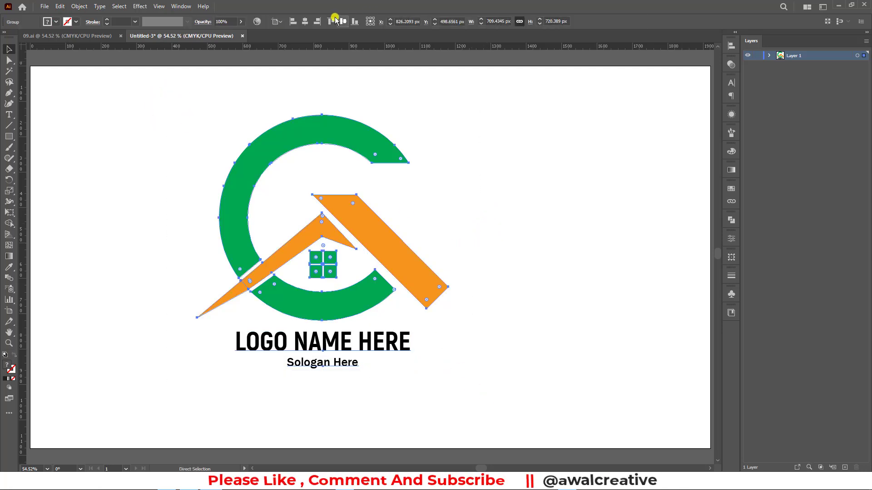
pyautogui.click(306, 23)
pyautogui.click(343, 22)
pyautogui.press('v')
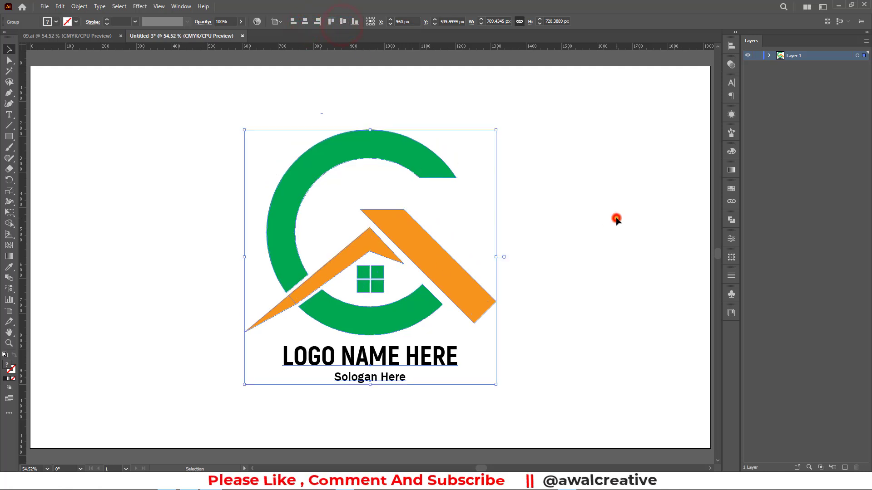
pyautogui.click(616, 220)
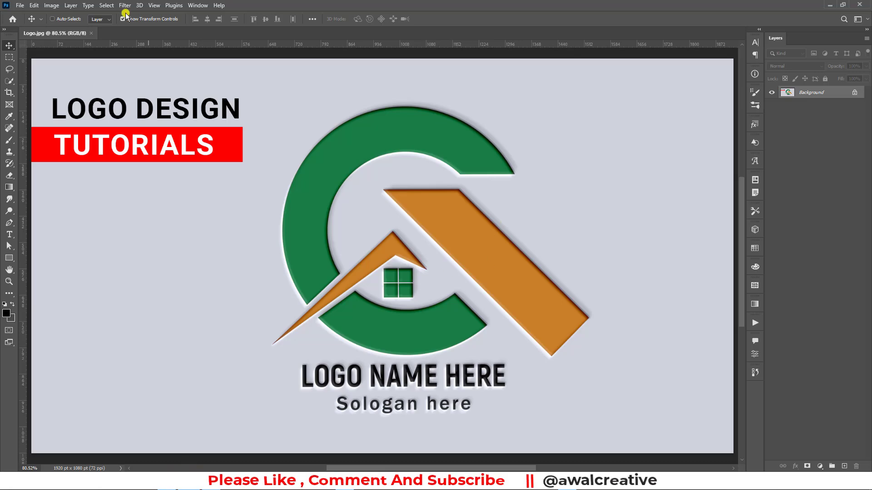
# - Close Logo.jpg and open Logo Mockup02.psd from the recent files
pyautogui.click(90, 33)
pyautogui.scroll(2, 345, 242)
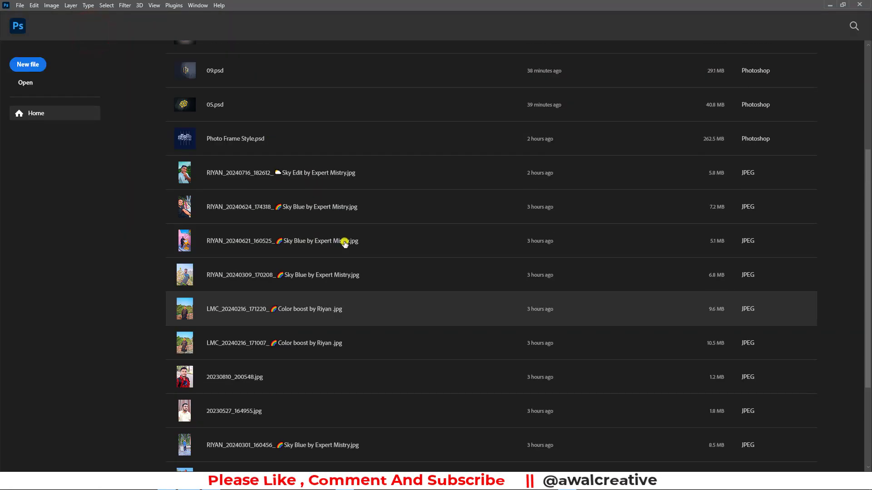
pyautogui.scroll(5, 345, 242)
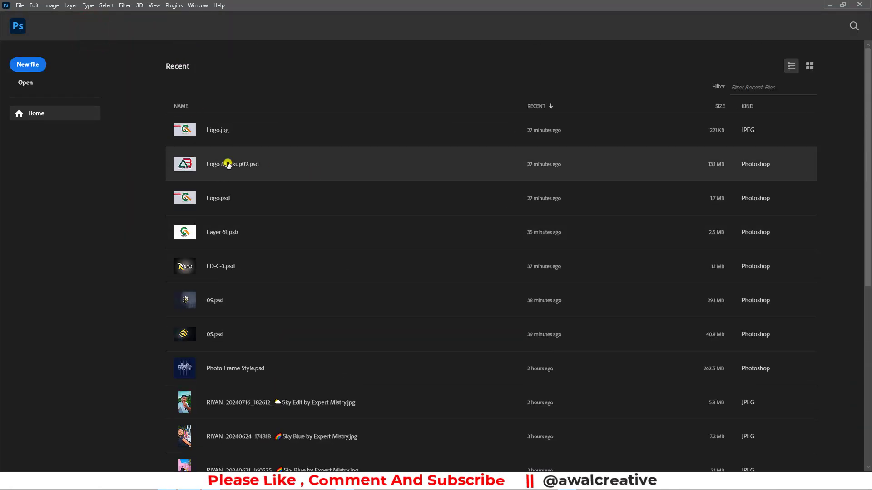
pyautogui.click(249, 170)
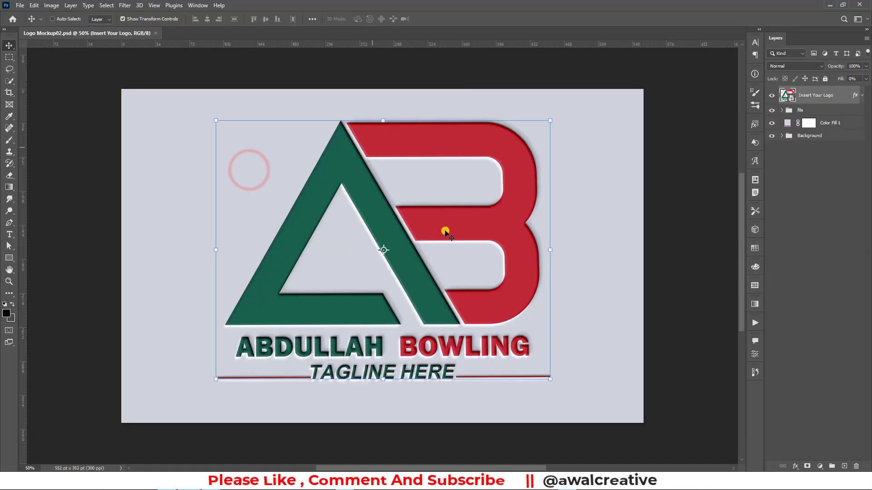
# - Open the Insert Your Logo smart object and hide its old AB logo layer
pyautogui.doubleClick(788, 96)
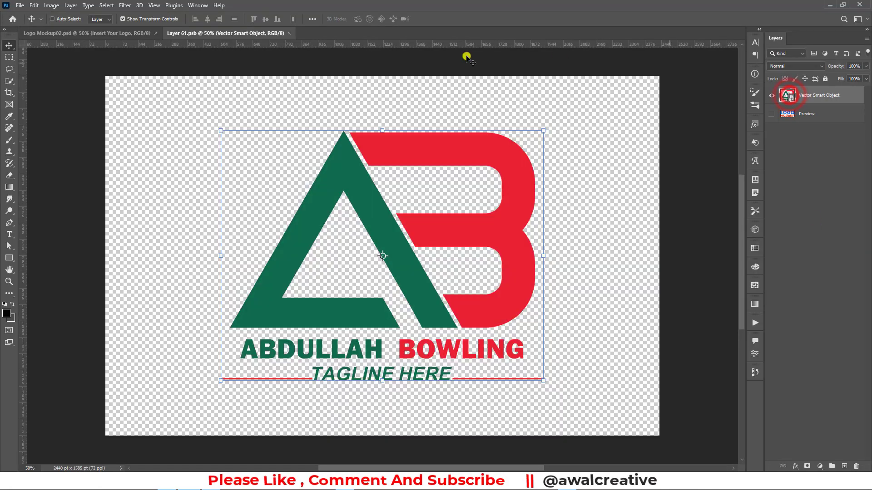
pyautogui.click(773, 96)
pyautogui.click(799, 178)
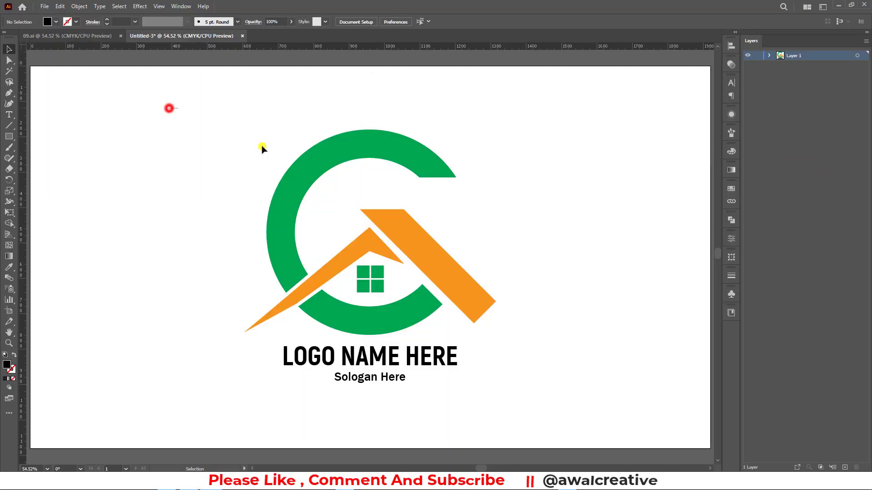
# - Bring the green G logo group from Illustrator onto the smart object's transparent canvas
pyautogui.moveTo(169, 108); pyautogui.dragTo(531, 416)
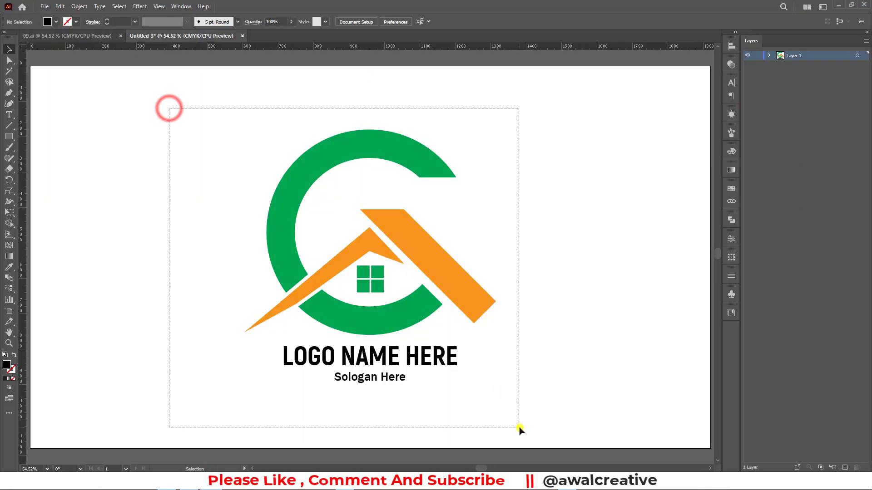
pyautogui.moveTo(409, 316)
pyautogui.mouseDown()
pyautogui.moveTo(357, 331)
pyautogui.moveTo(232, 418)
pyautogui.mouseUp()
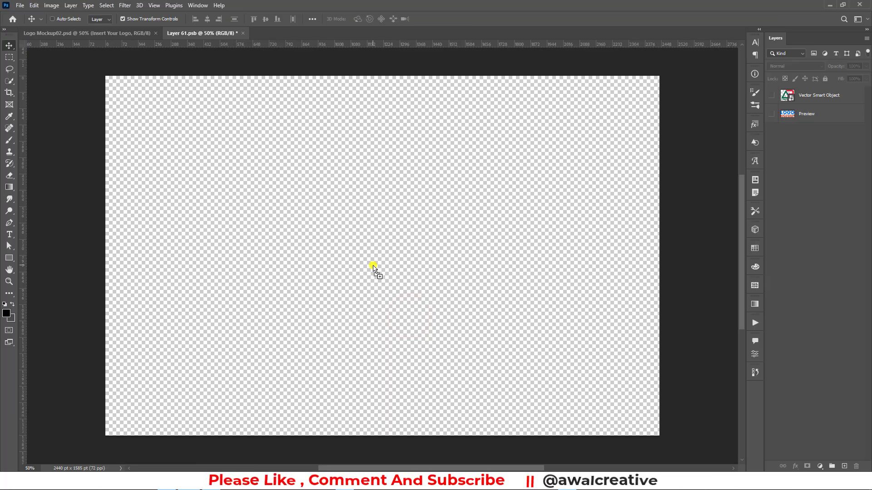
pyautogui.moveTo(374, 268); pyautogui.dragTo(372, 267)
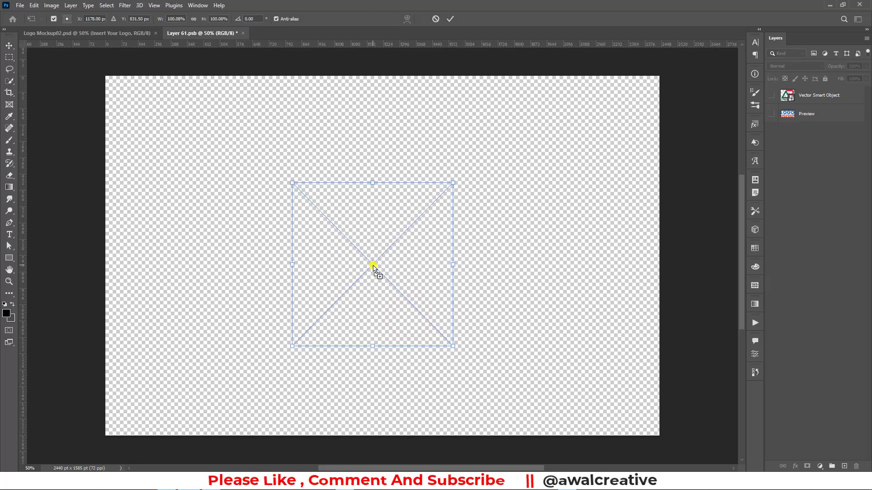
# - Enlarge and centre the placed logo, then save the smart object so the mockup updates
pyautogui.moveTo(373, 183); pyautogui.dragTo(372, 122)
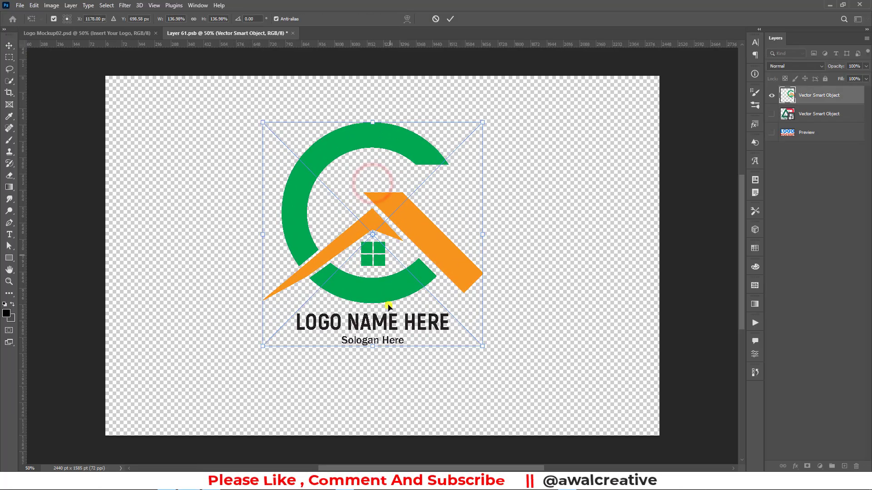
pyautogui.moveTo(372, 347); pyautogui.dragTo(372, 360)
pyautogui.moveTo(410, 243); pyautogui.dragTo(420, 257)
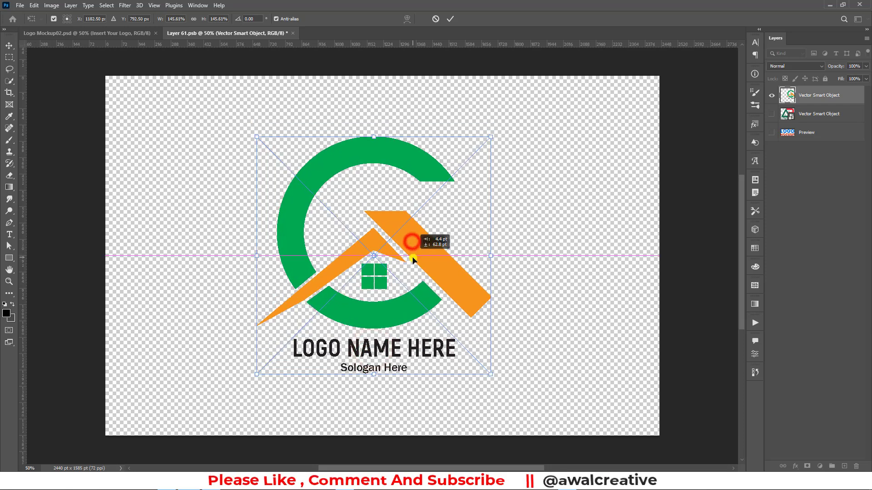
pyautogui.click(451, 19)
pyautogui.click(293, 34)
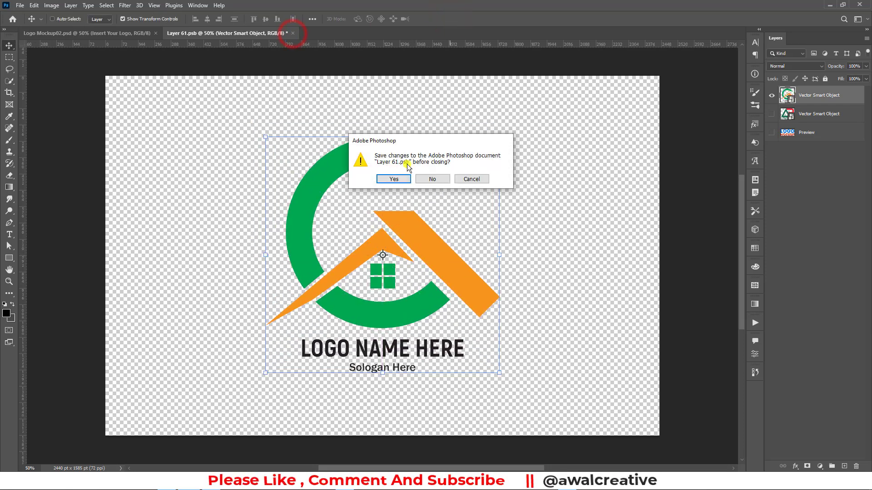
pyautogui.click(394, 179)
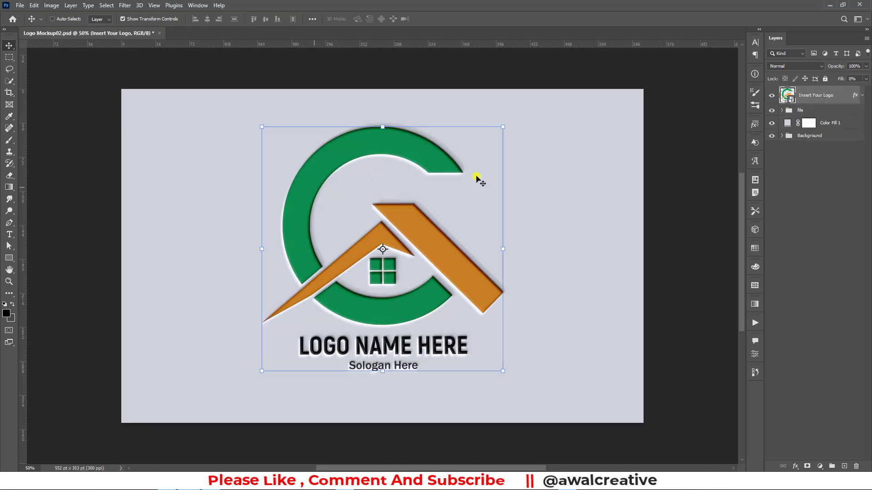
# - Deselect in Photoshop and Illustrator, then close the Creative Cloud Libraries panel
pyautogui.click(810, 210)
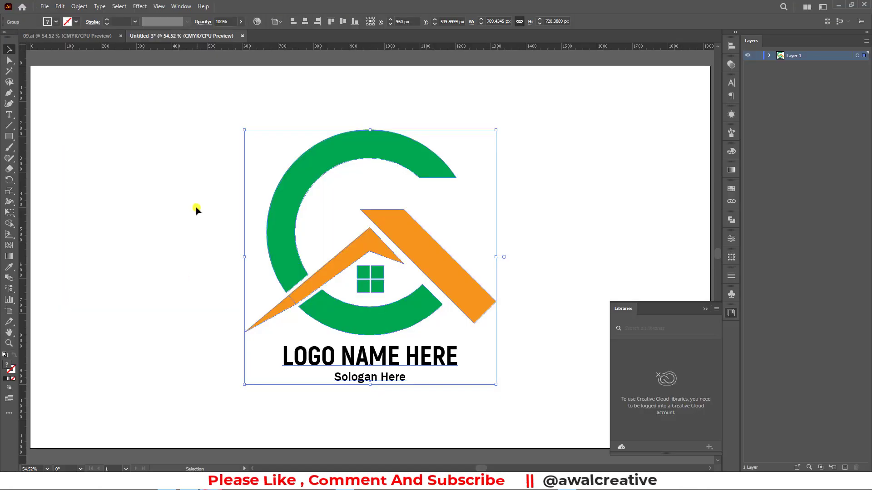
pyautogui.click(194, 202)
pyautogui.click(706, 311)
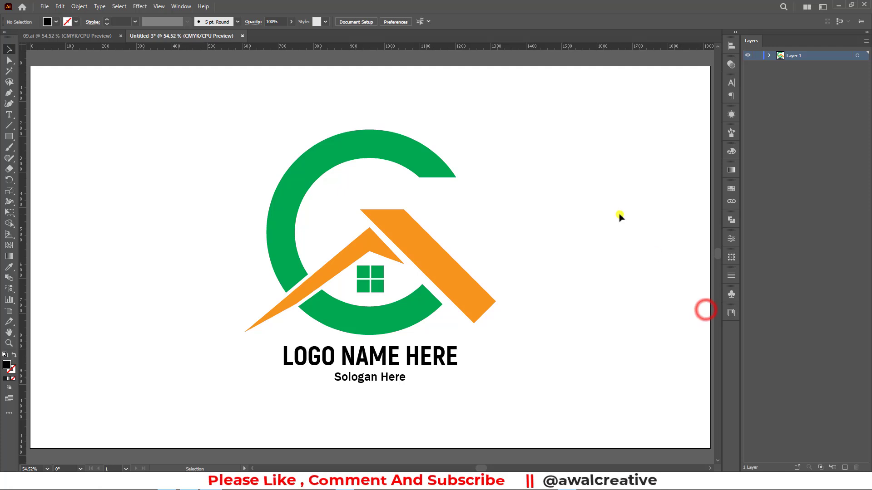